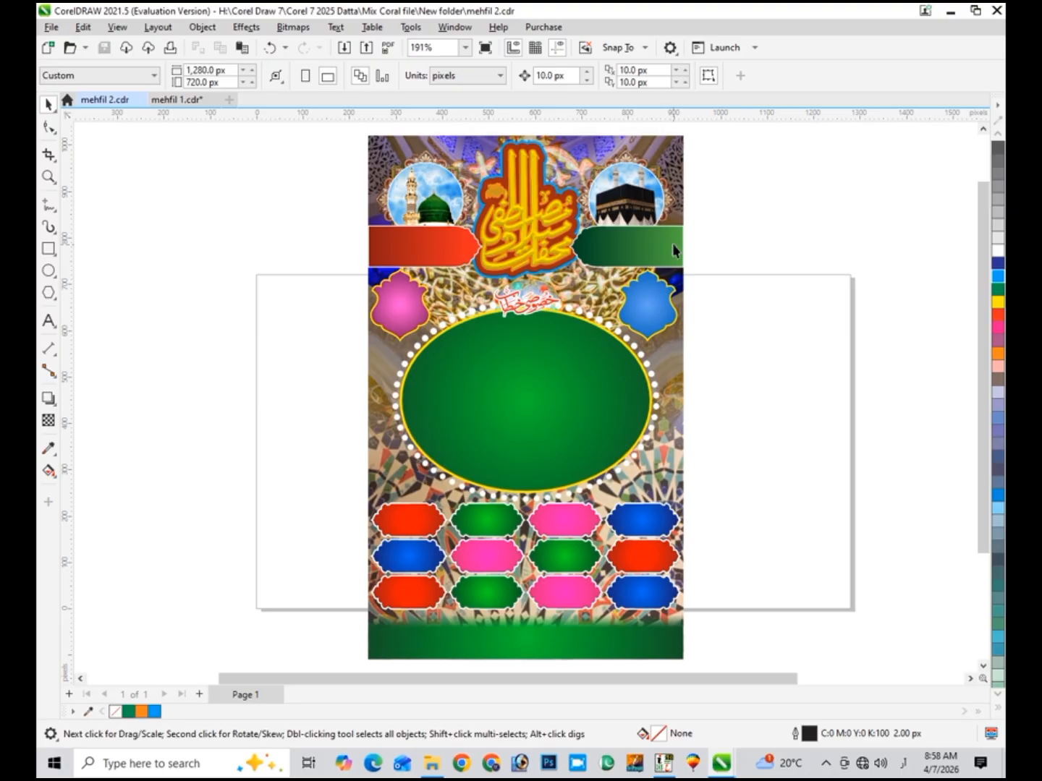
pyautogui.click(49, 176)
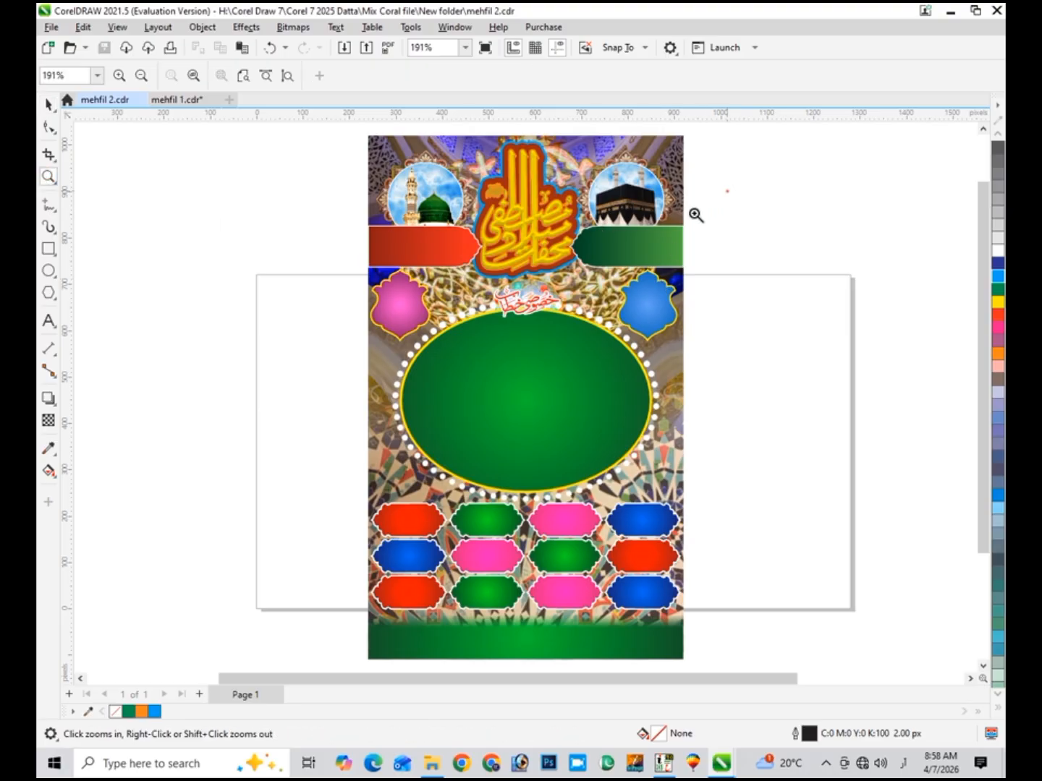
pyautogui.moveTo(728, 191); pyautogui.dragTo(319, 322)
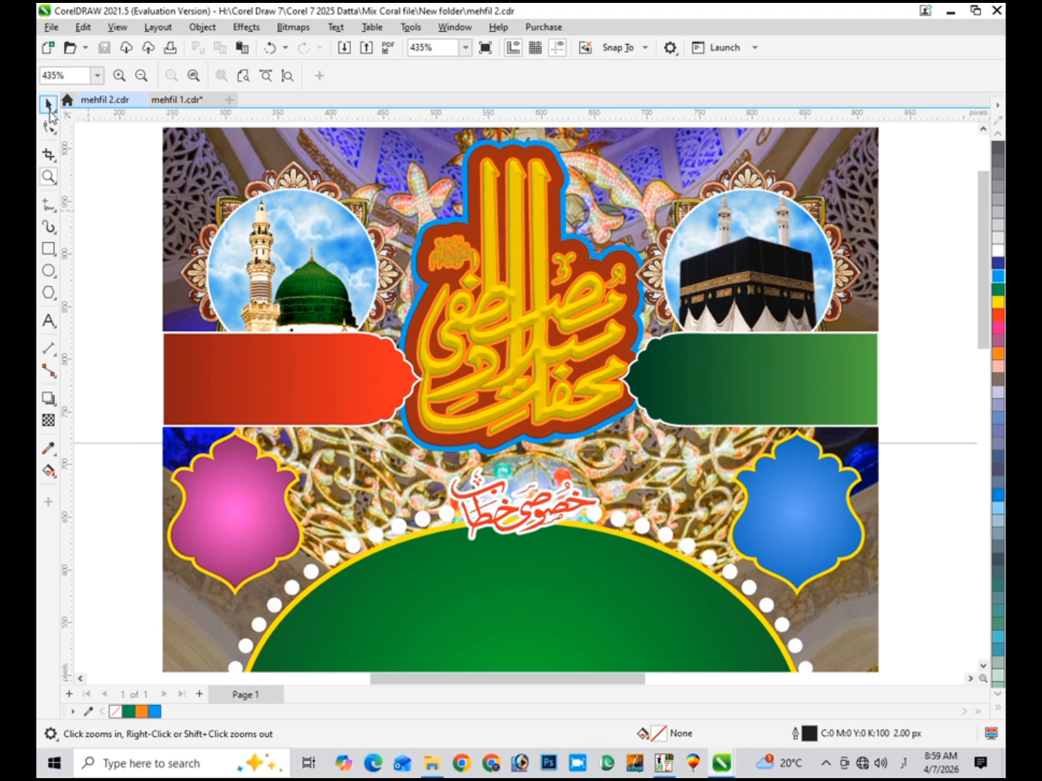
pyautogui.click(47, 104)
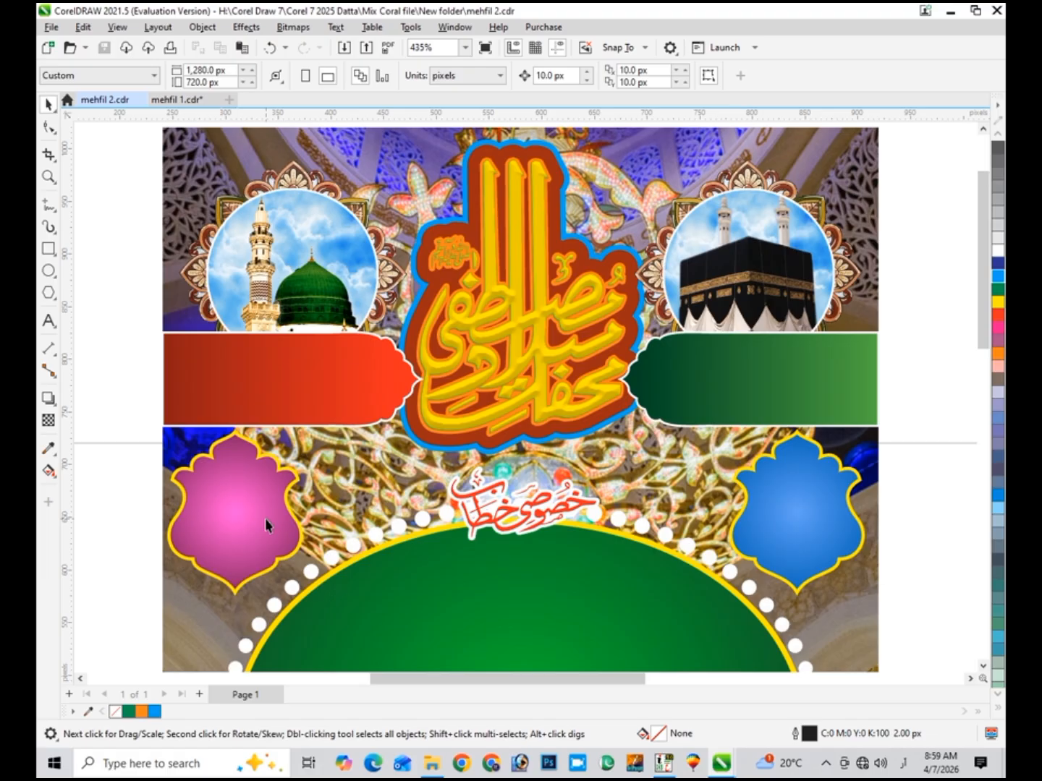
pyautogui.moveTo(982, 317); pyautogui.dragTo(991, 432)
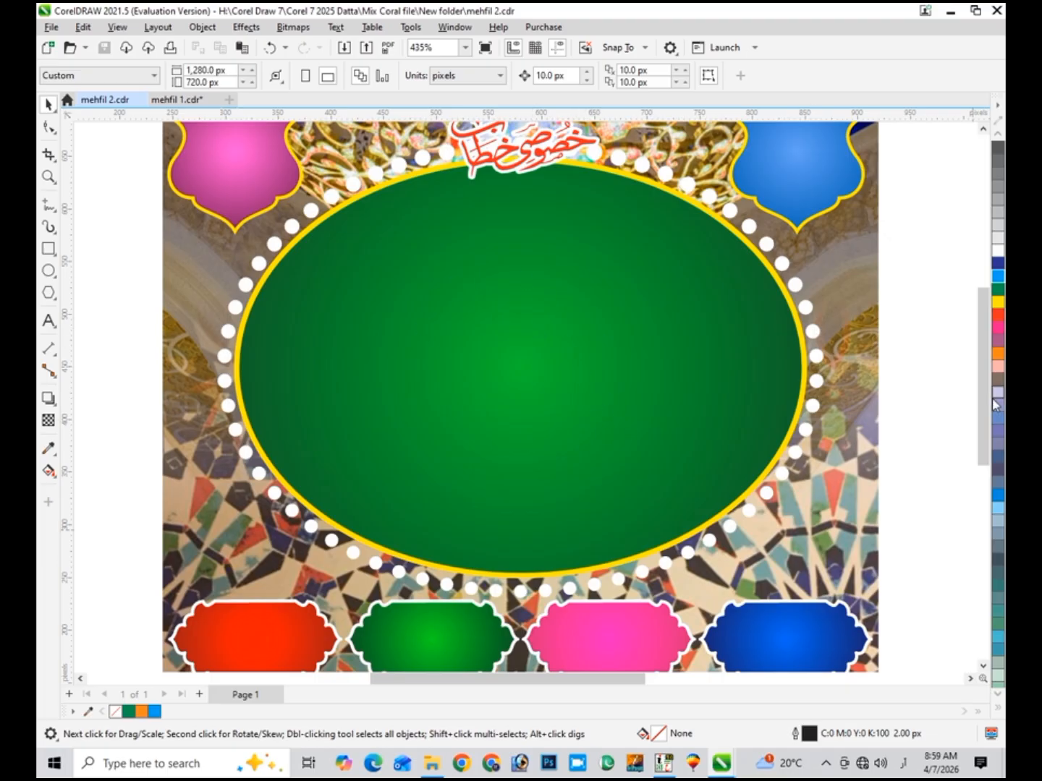
pyautogui.moveTo(982, 376); pyautogui.dragTo(982, 442)
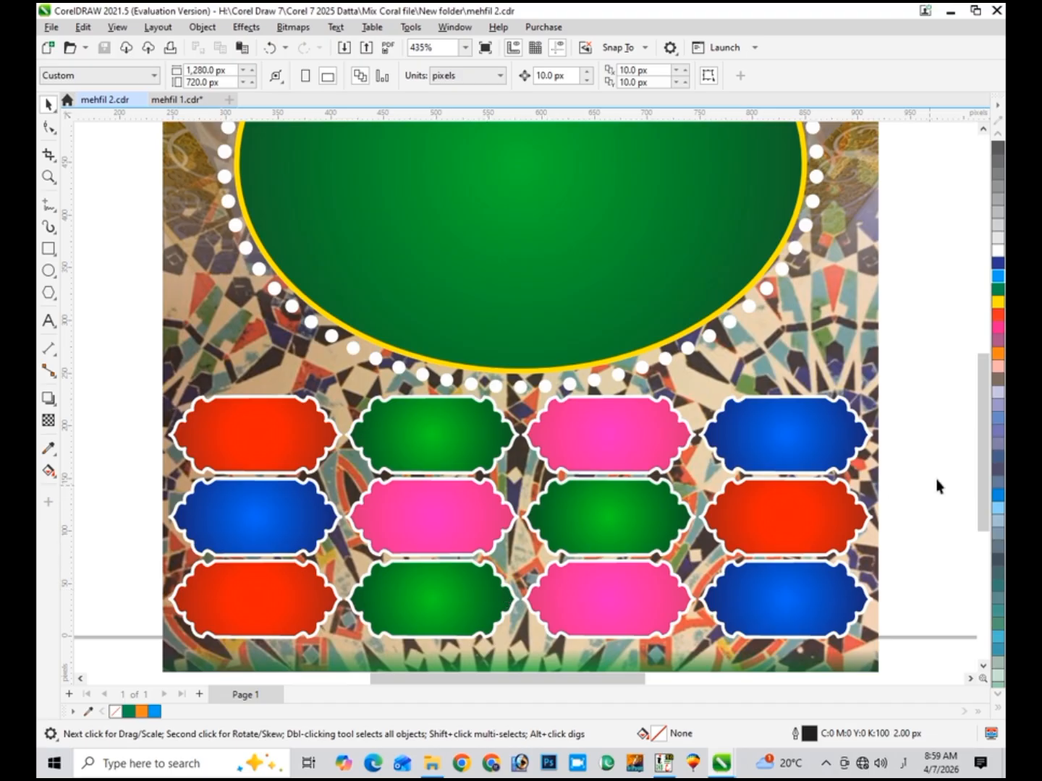
pyautogui.scroll(-3, 977, 403)
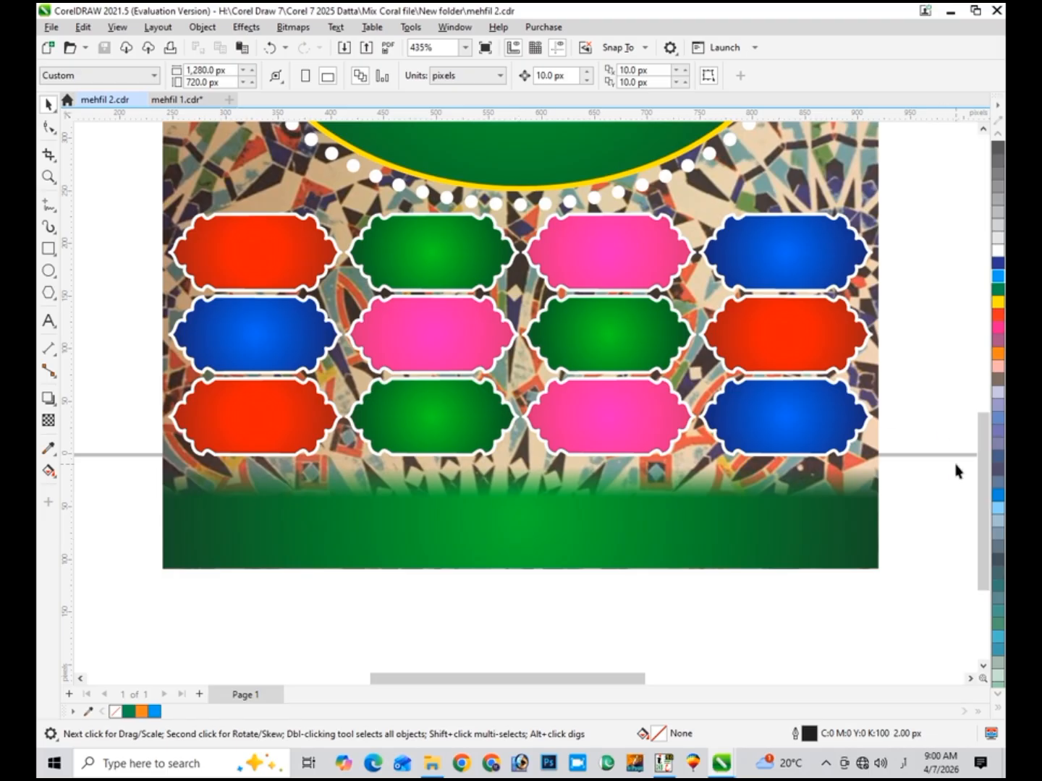
pyautogui.moveTo(981, 483); pyautogui.dragTo(971, 395)
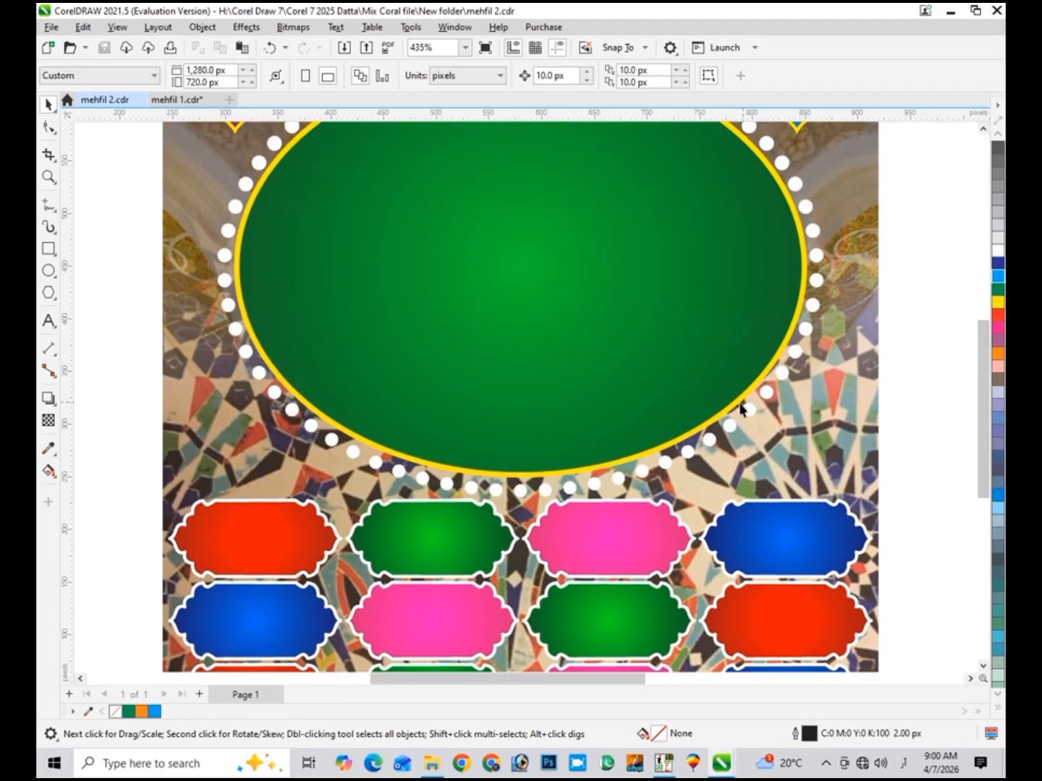
pyautogui.scroll(-2, 726, 414)
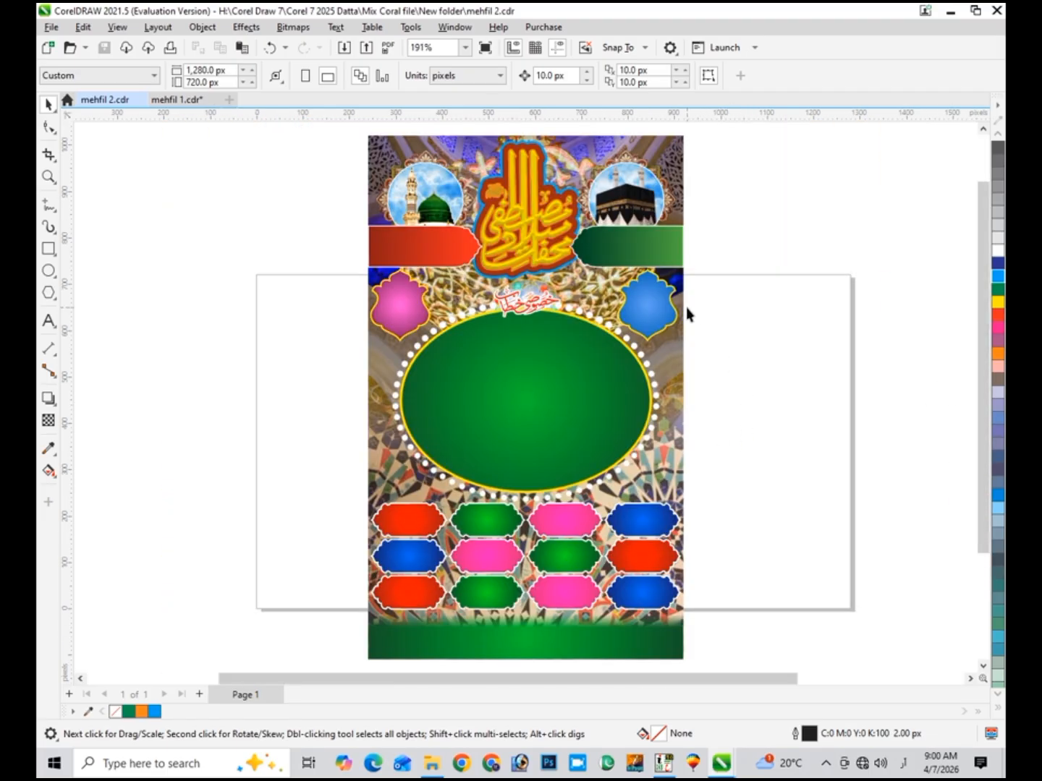
pyautogui.click(48, 177)
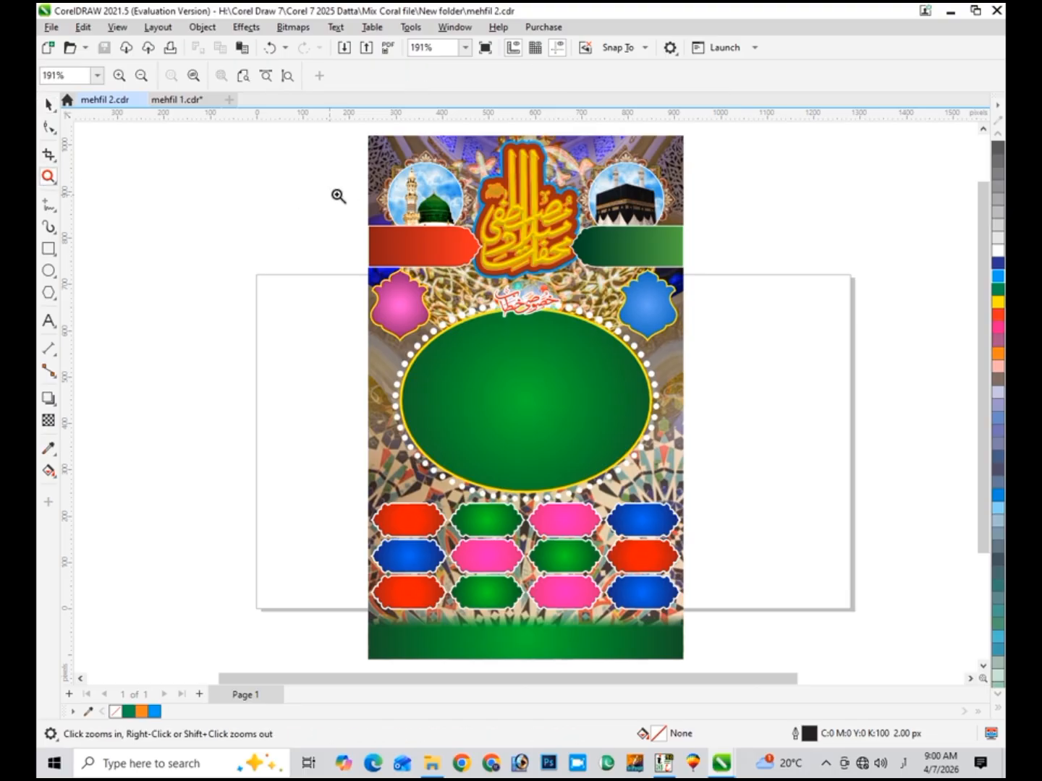
pyautogui.moveTo(352, 130); pyautogui.dragTo(455, 208)
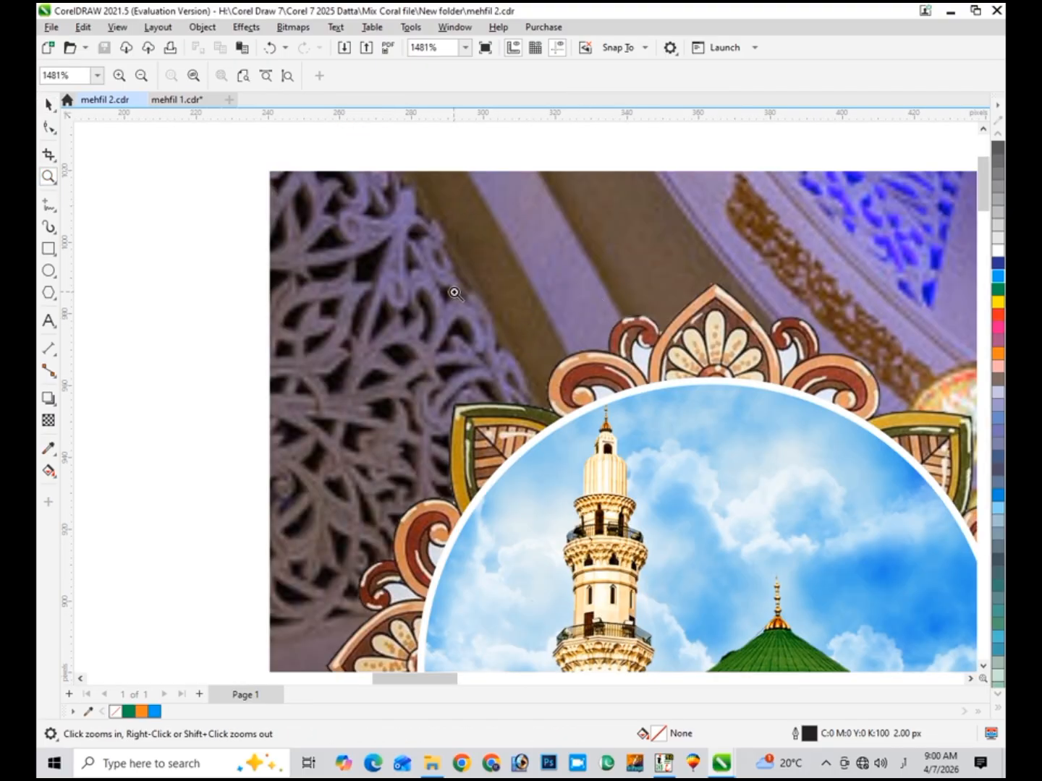
pyautogui.moveTo(506, 279); pyautogui.dragTo(416, 305)
pyautogui.rightClick(417, 305)
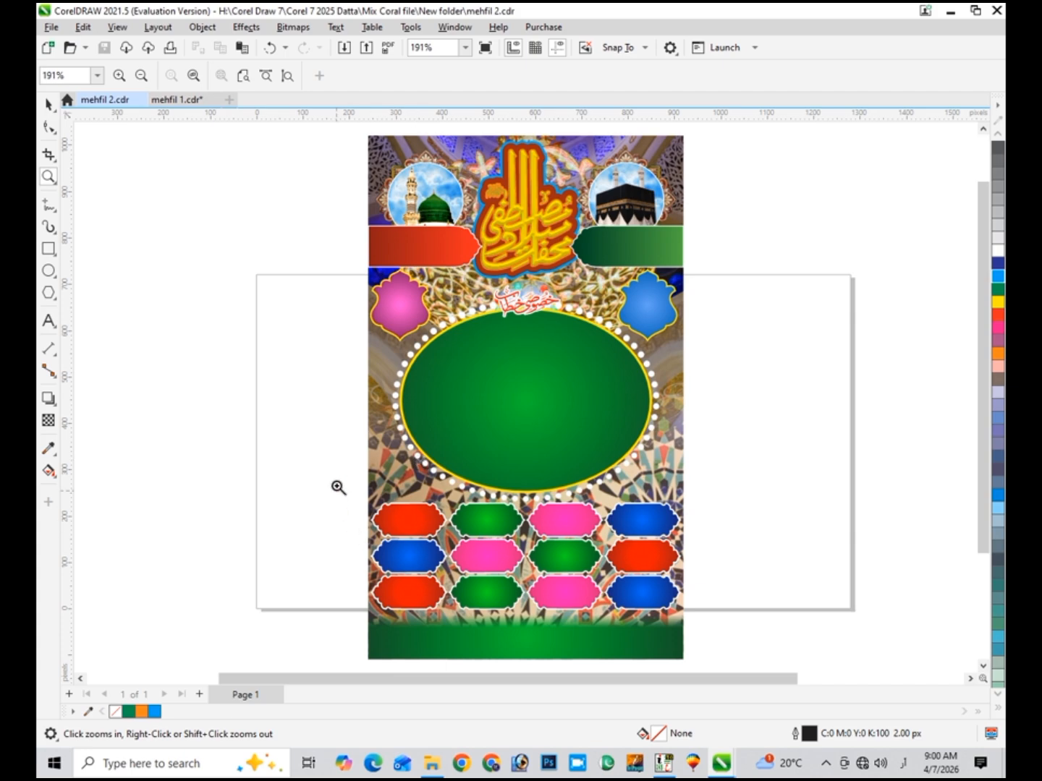
pyautogui.moveTo(312, 439); pyautogui.dragTo(467, 530)
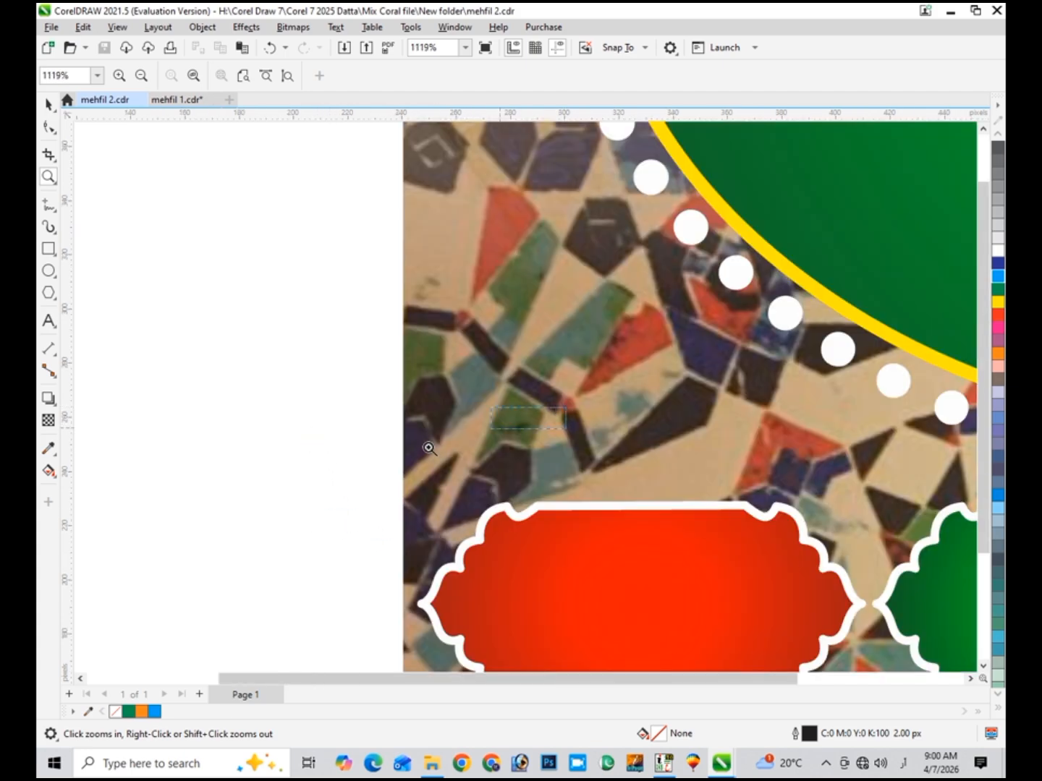
pyautogui.rightClick(431, 448)
pyautogui.click(48, 104)
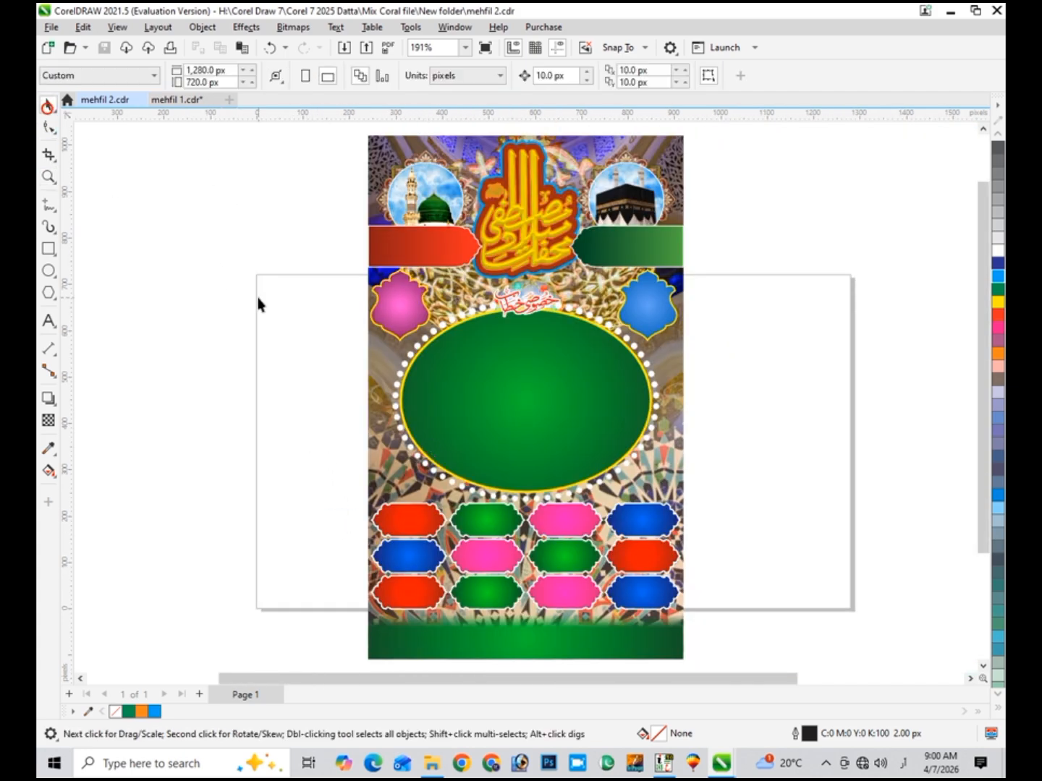
pyautogui.click(388, 441)
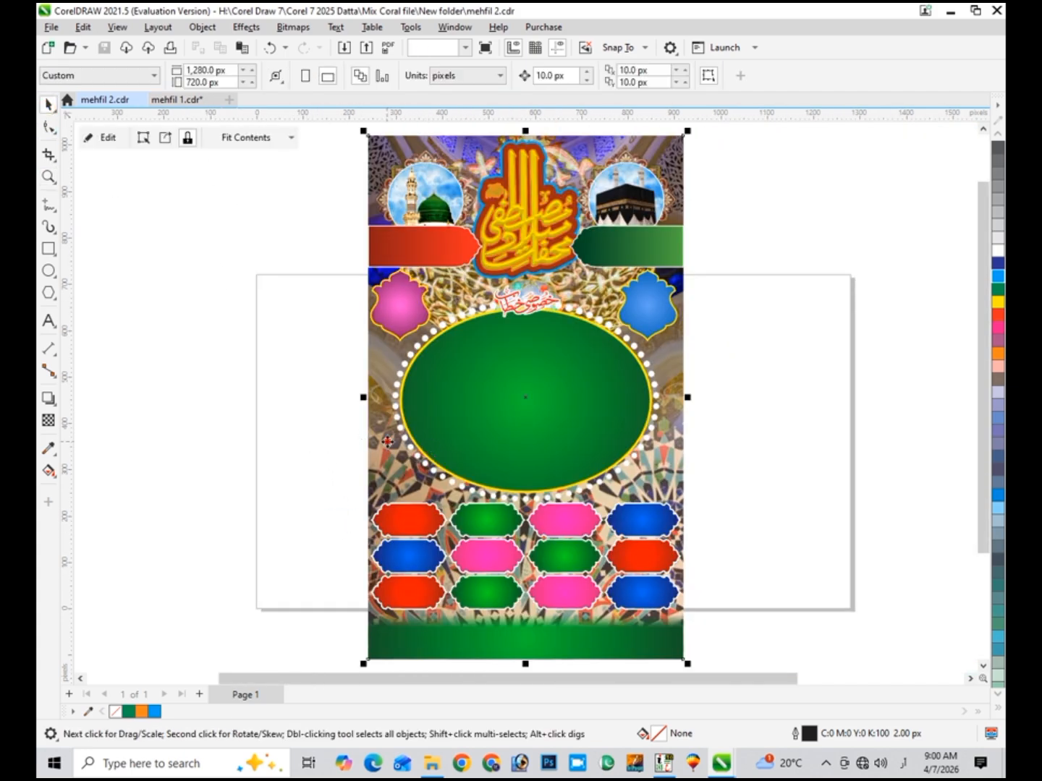
pyautogui.click(102, 138)
pyautogui.click(320, 449)
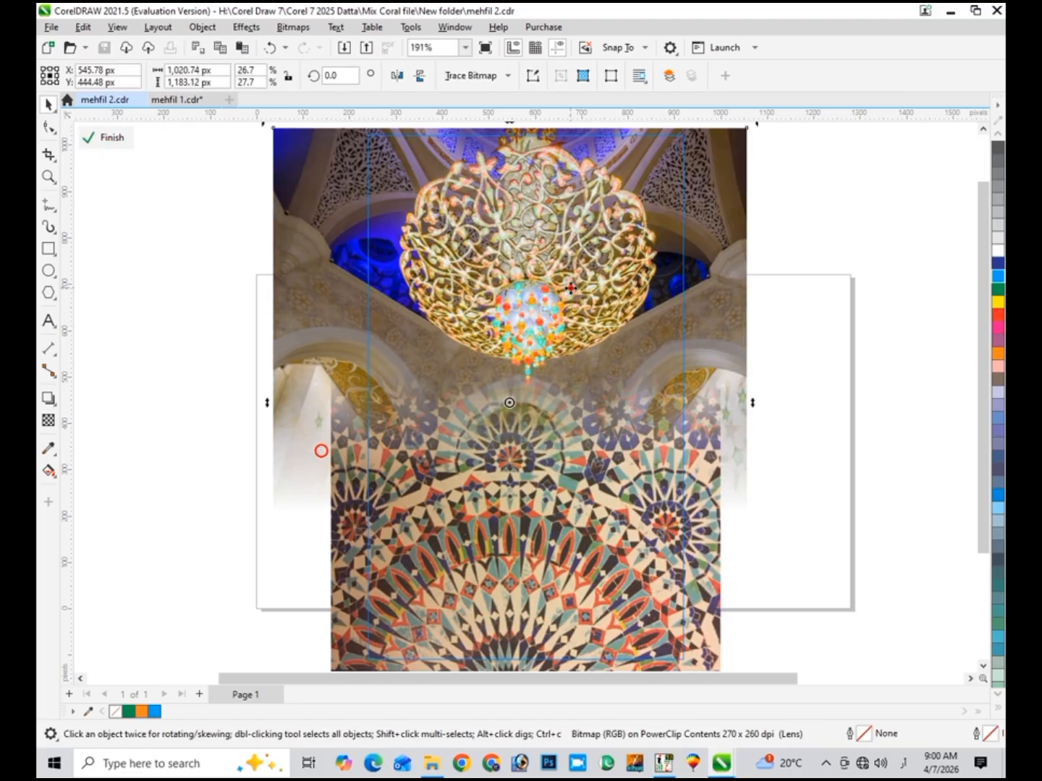
pyautogui.moveTo(552, 303); pyautogui.dragTo(596, 303)
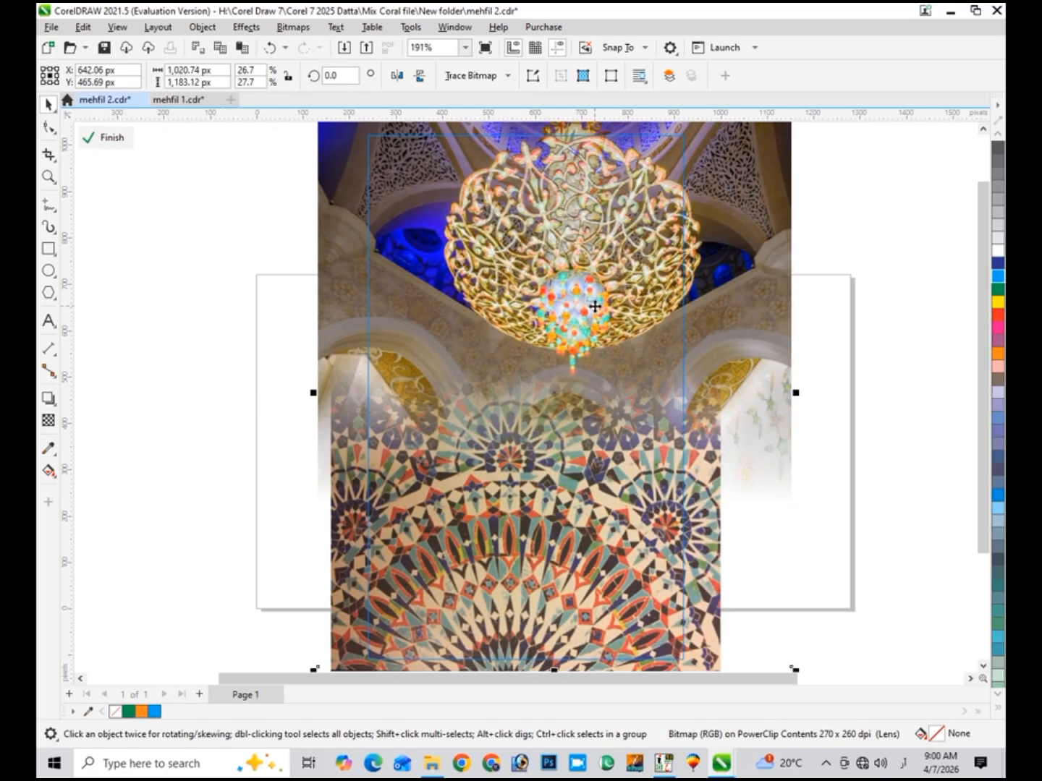
pyautogui.hotkey('ctrl', 'z')
pyautogui.hotkey('ctrl', 'z')
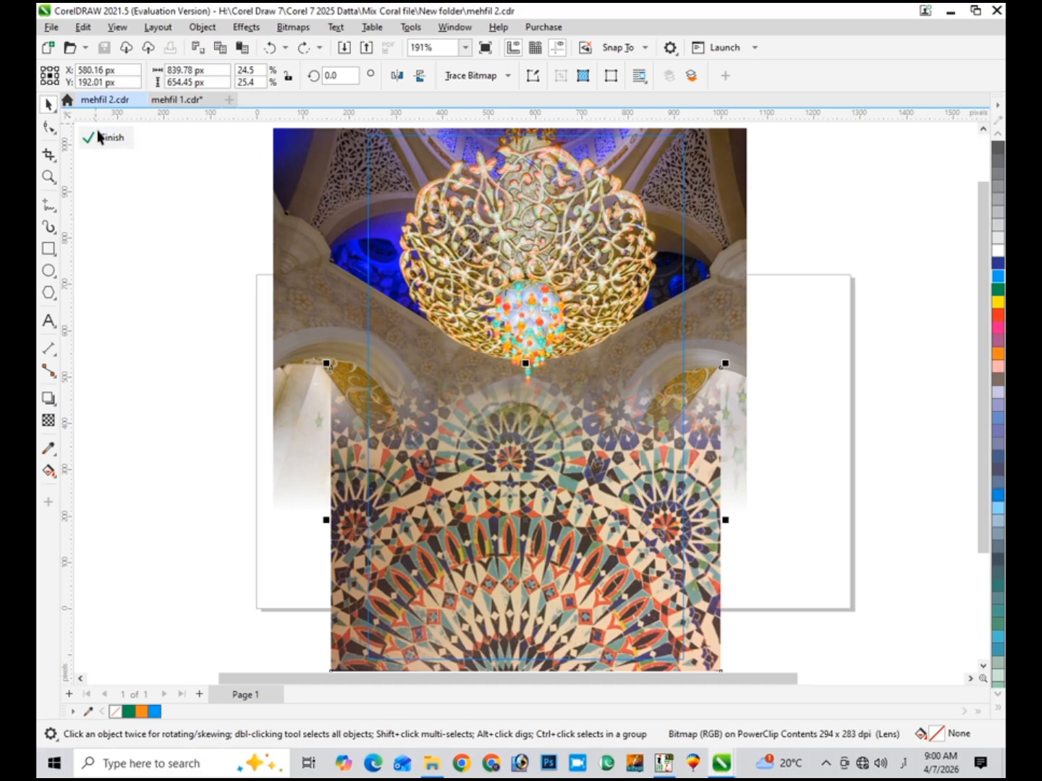
pyautogui.click(99, 137)
pyautogui.click(199, 383)
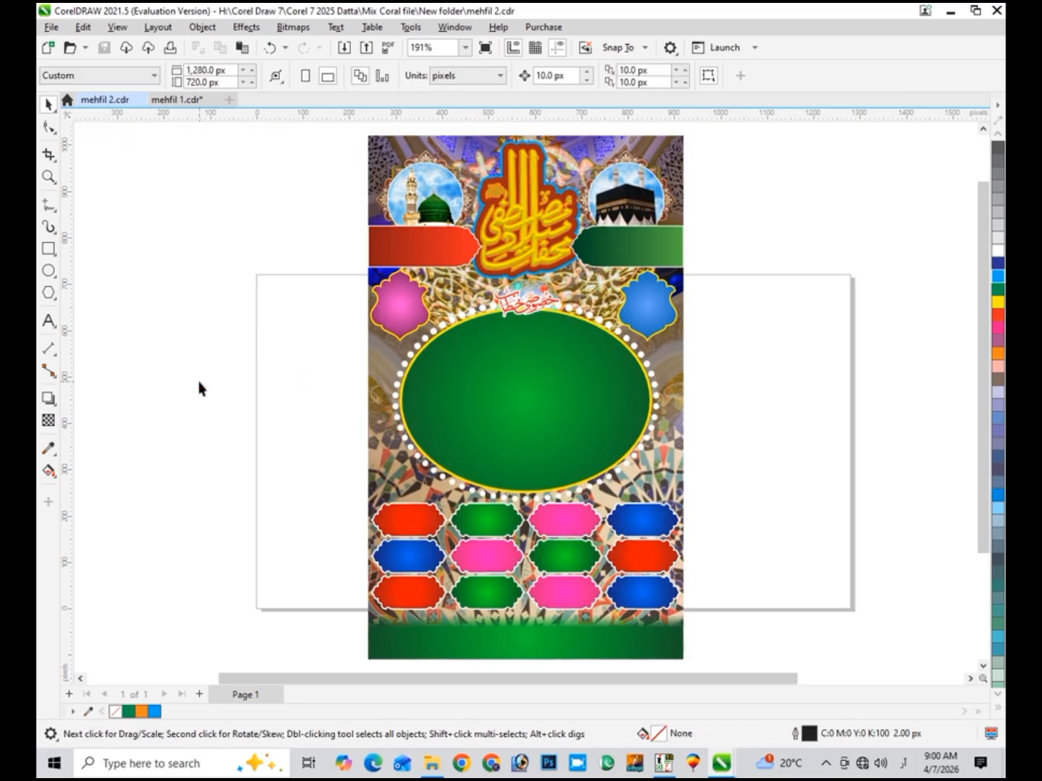
pyautogui.click(431, 763)
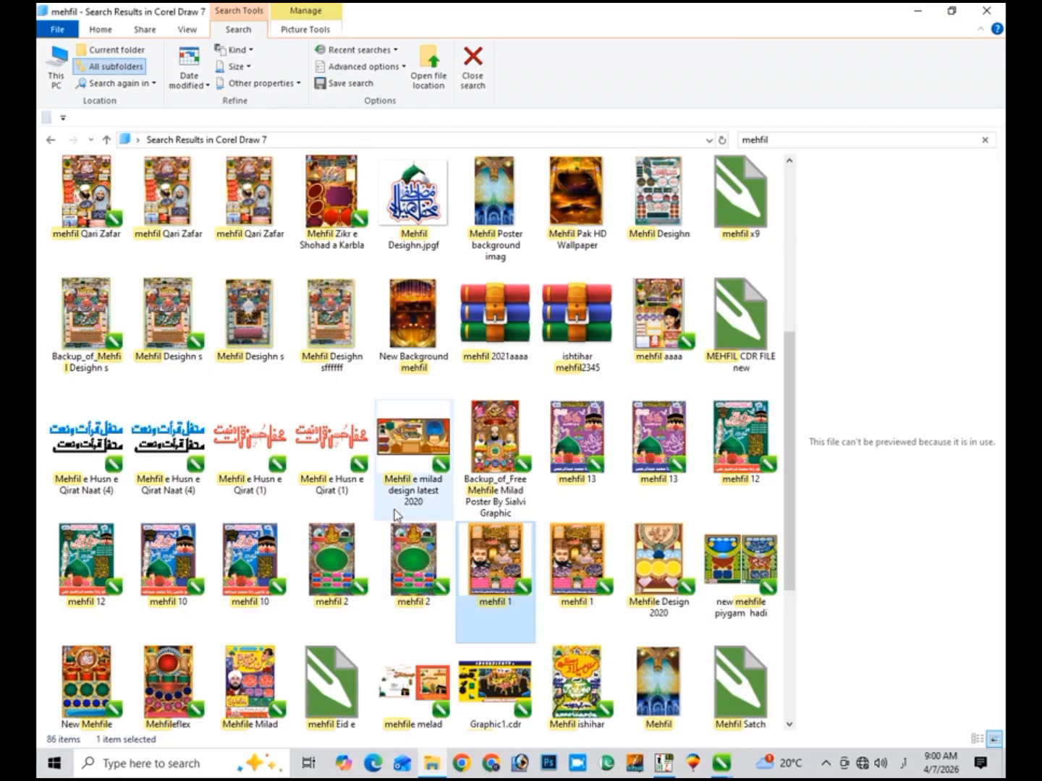
# - Pick the mosque-arches Mehfil Poster background JPG from the mehfil results and drag it into CorelDRAW
pyautogui.click(434, 337)
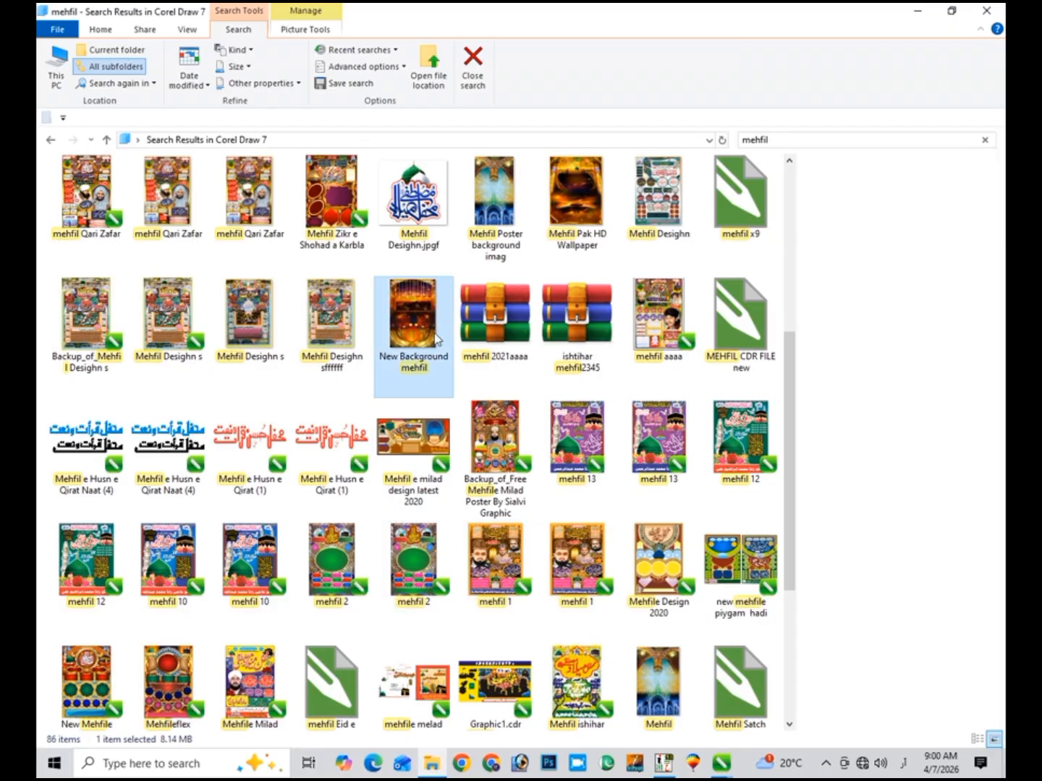
pyautogui.click(481, 225)
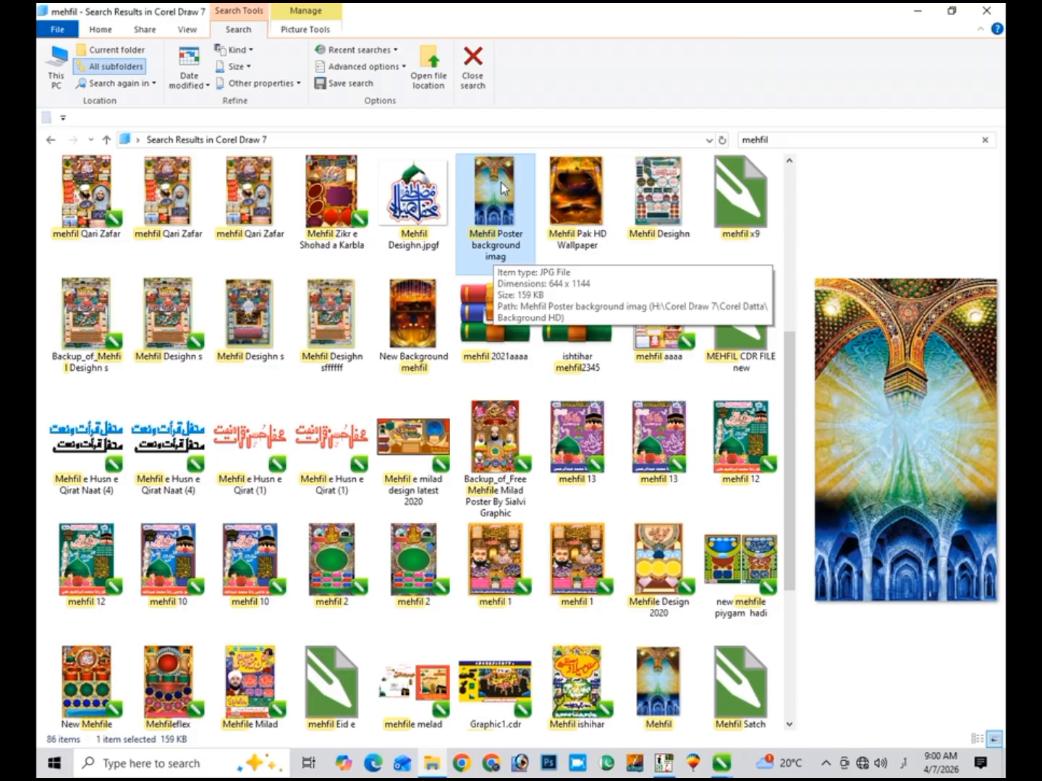
pyautogui.moveTo(503, 199); pyautogui.dragTo(236, 497)
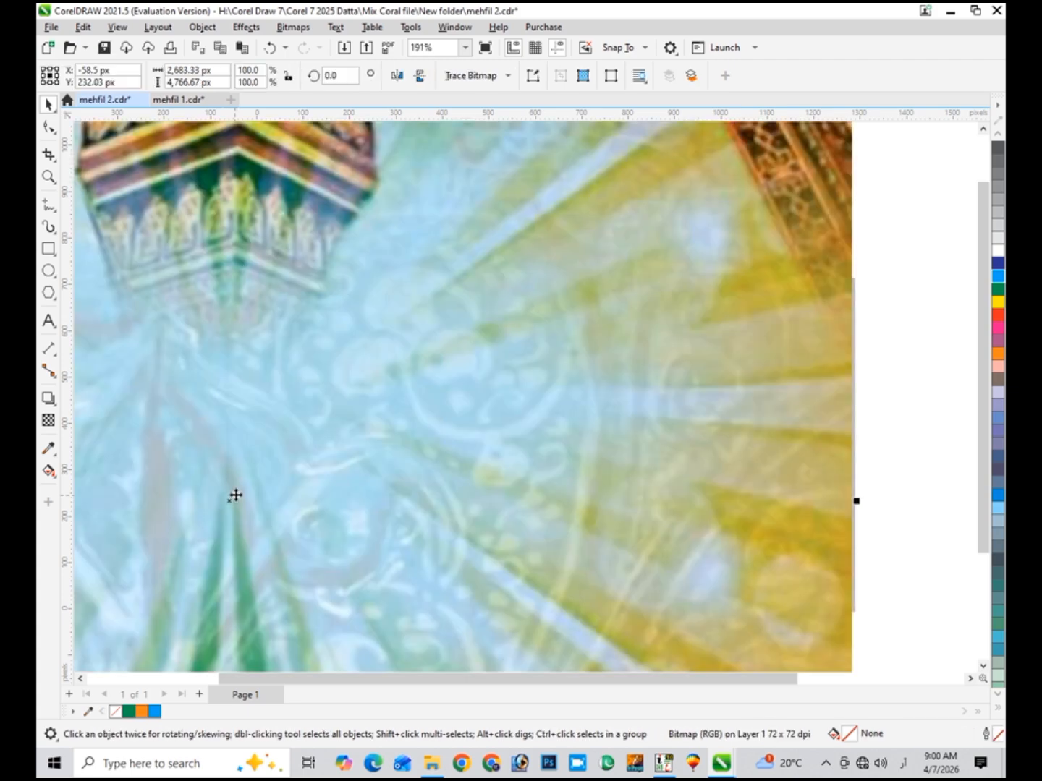
# - Scale the imported mosque-arches image down to 19.1% and position it beside the poster
pyautogui.hotkey('shift', 'F2')
pyautogui.moveTo(540, 409); pyautogui.dragTo(322, 440)
pyautogui.moveTo(454, 155); pyautogui.dragTo(355, 332)
pyautogui.moveTo(317, 402); pyautogui.dragTo(518, 373)
pyautogui.hotkey('shift', 'F2')
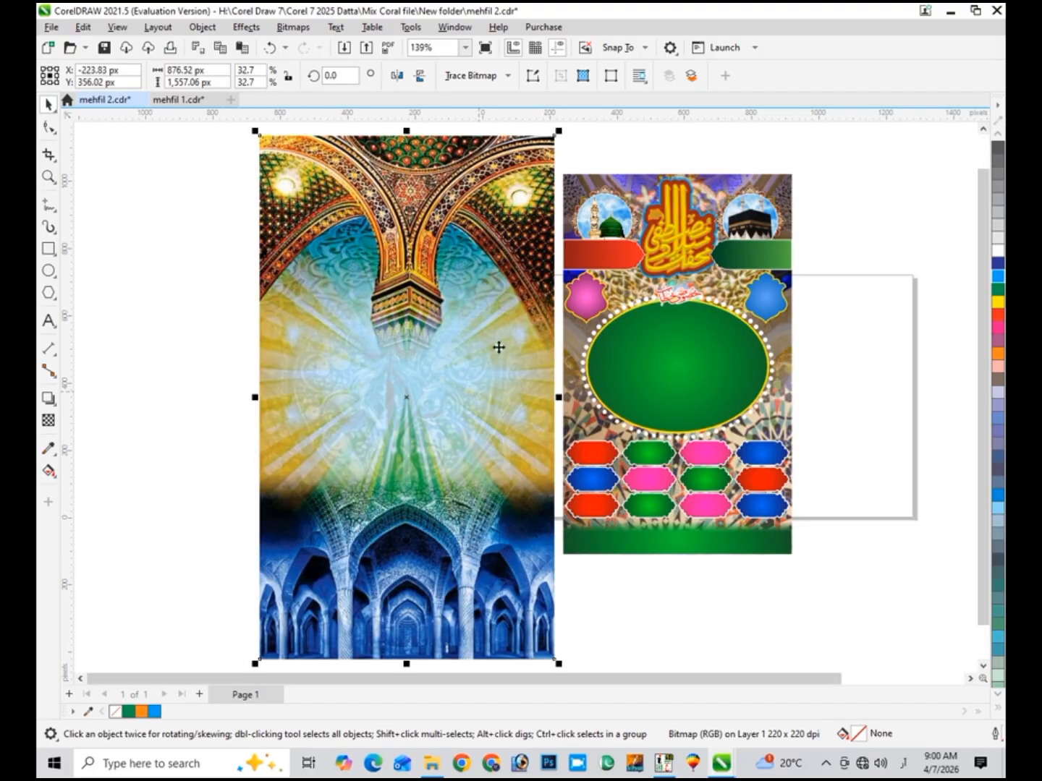
pyautogui.moveTo(563, 133); pyautogui.dragTo(498, 167)
pyautogui.scroll(1, 325, 424)
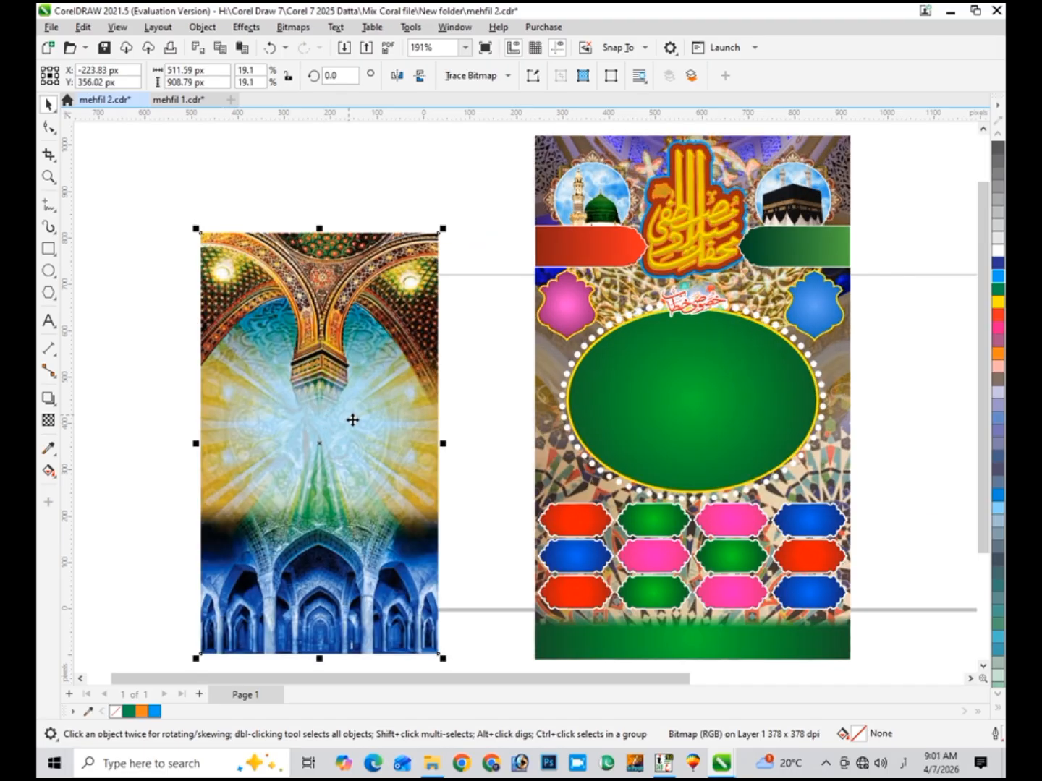
pyautogui.moveTo(353, 420); pyautogui.dragTo(541, 355)
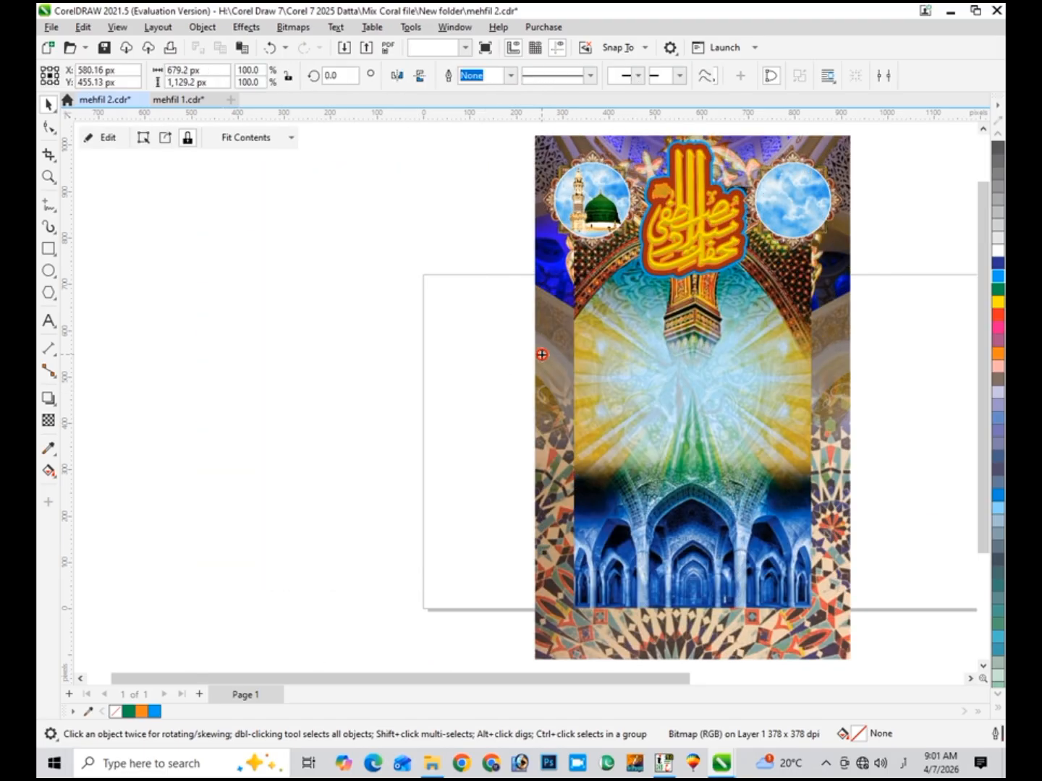
# - Inside the PowerClip frame, stretch the mosque-arches image wider and taller from its top
pyautogui.click(105, 137)
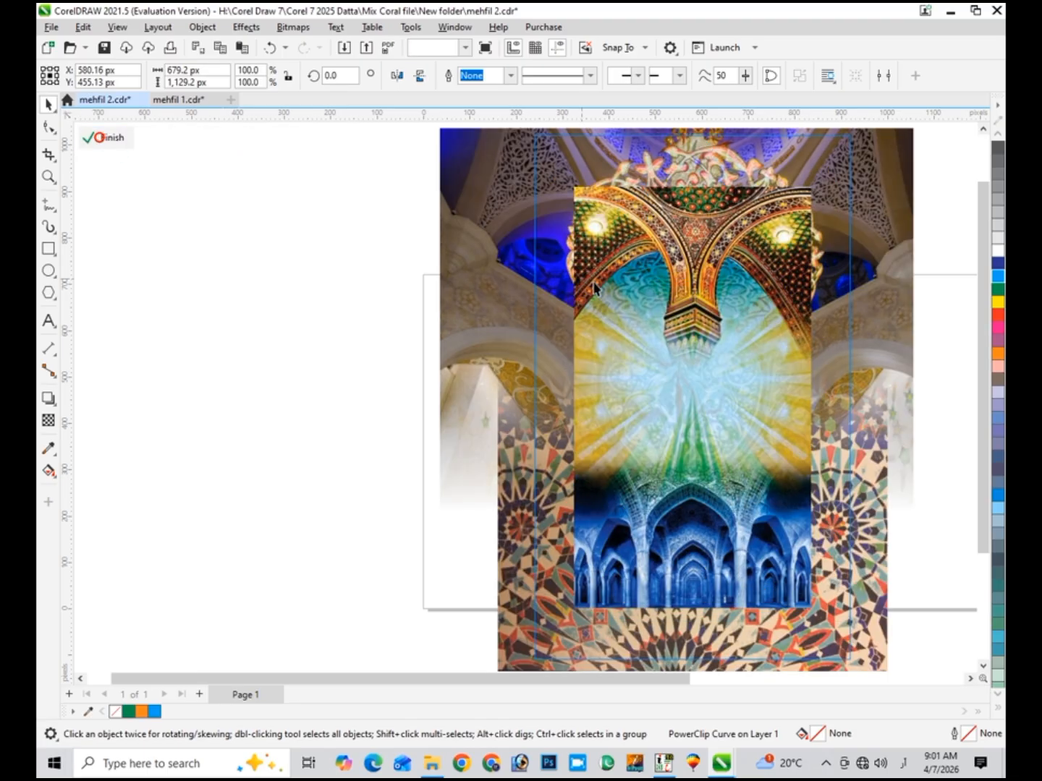
pyautogui.click(680, 341)
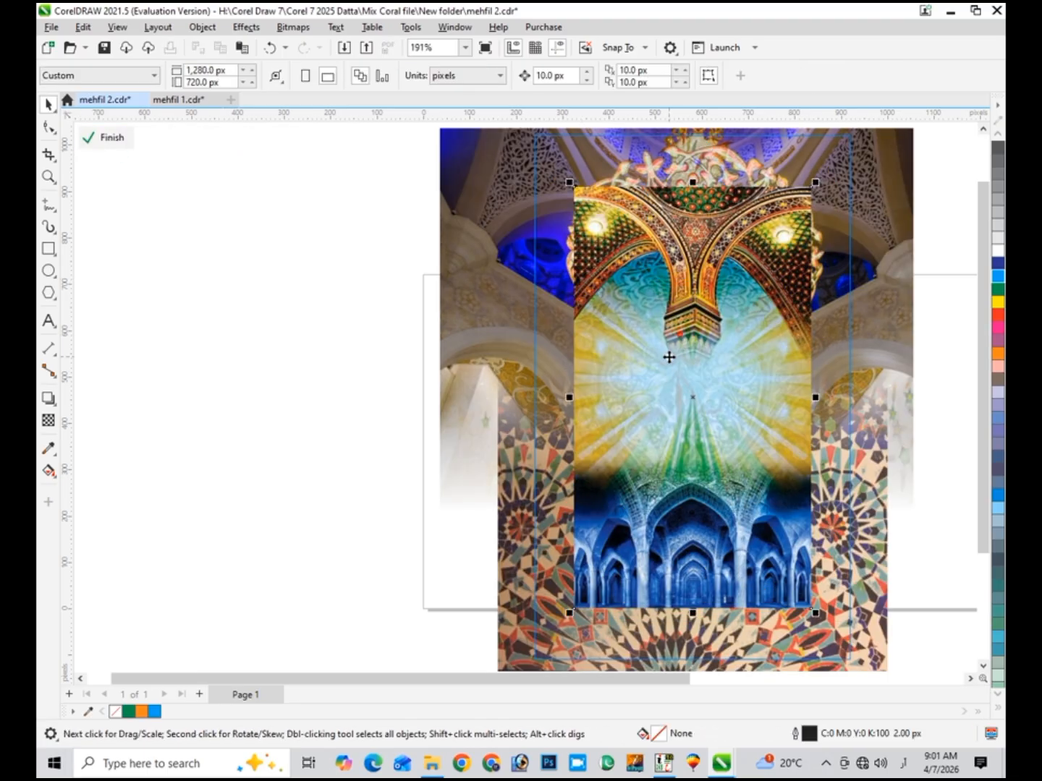
pyautogui.click(982, 130)
pyautogui.moveTo(660, 396); pyautogui.dragTo(608, 338)
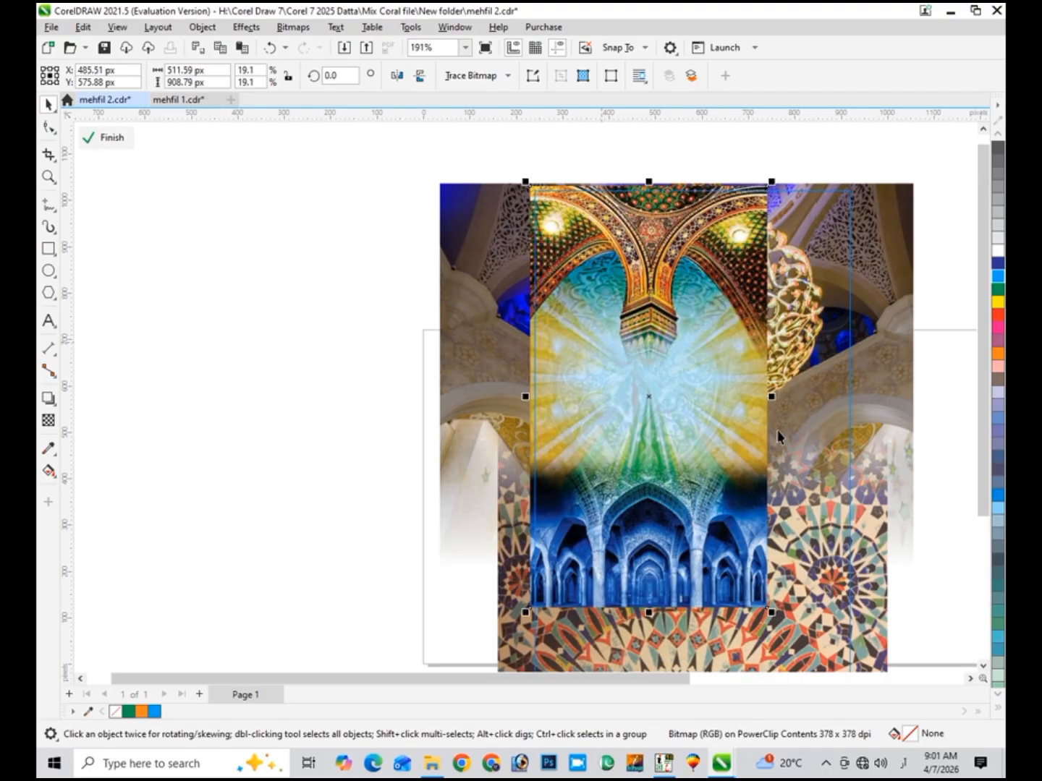
pyautogui.moveTo(770, 397); pyautogui.dragTo(868, 398)
pyautogui.hotkey('ctrl', 'z')
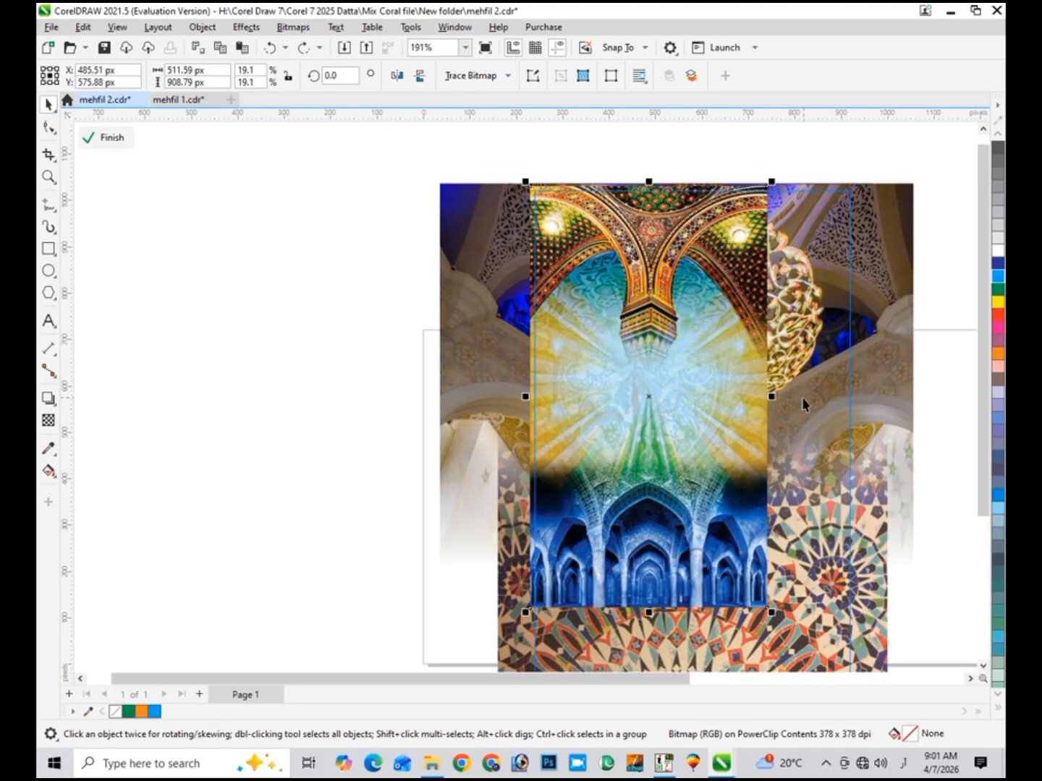
pyautogui.moveTo(778, 398); pyautogui.dragTo(859, 405)
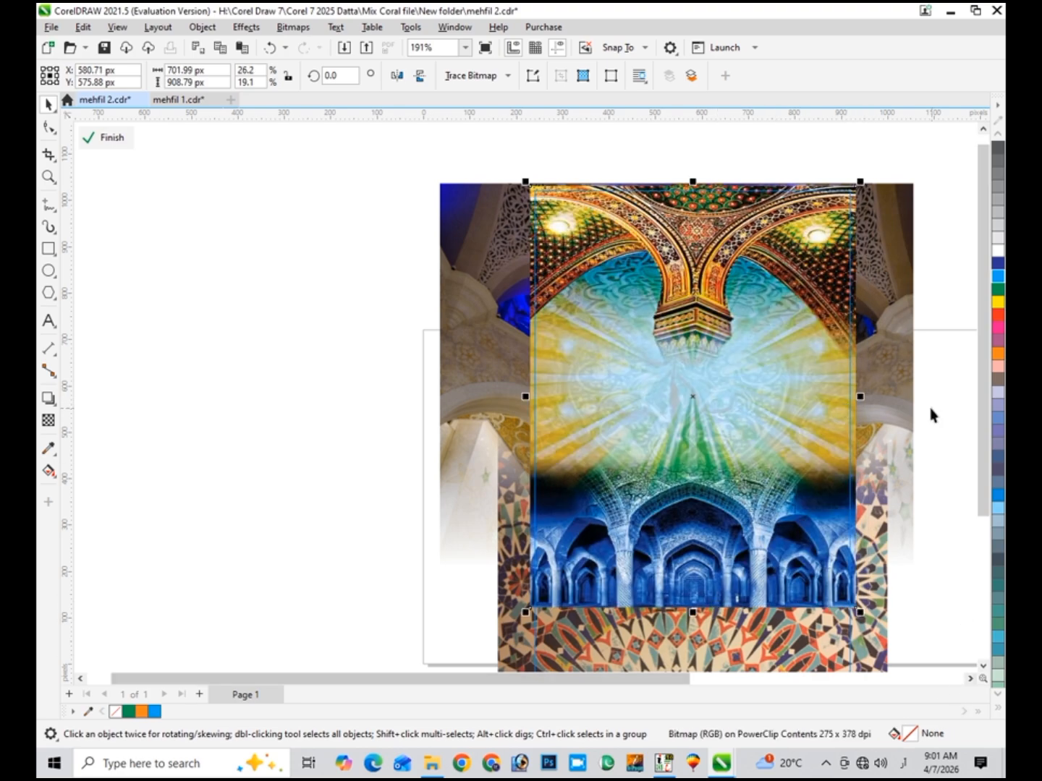
pyautogui.click(982, 129)
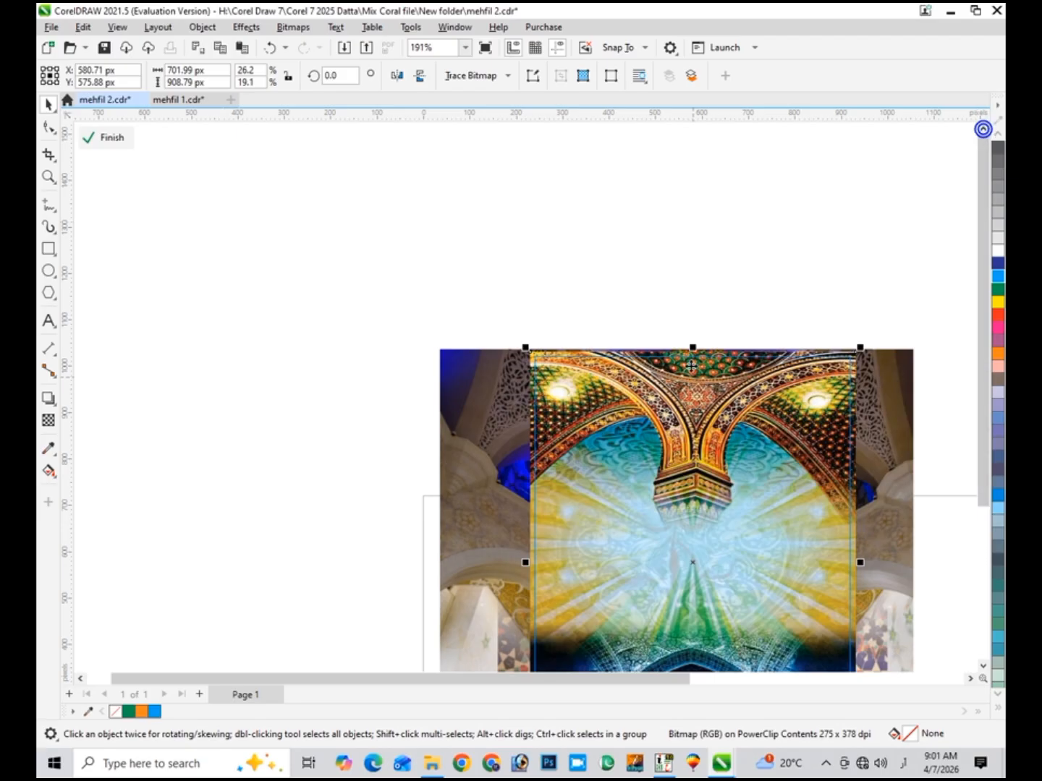
pyautogui.moveTo(693, 346); pyautogui.dragTo(693, 318)
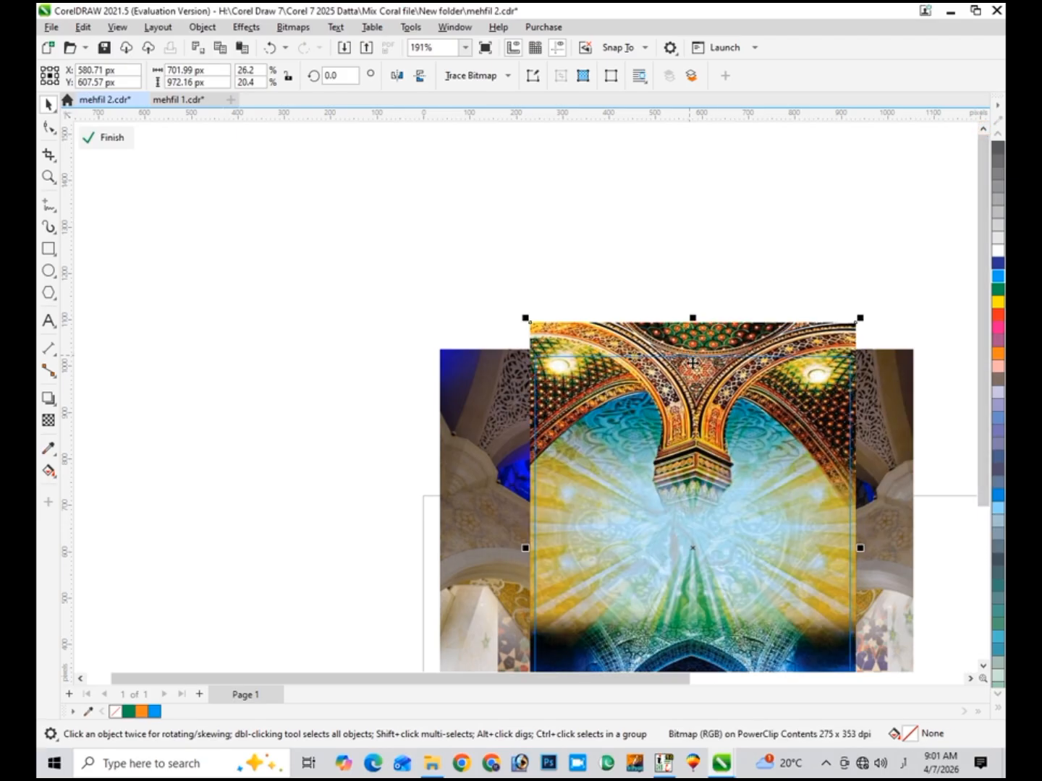
pyautogui.scroll(-1, 212, 436)
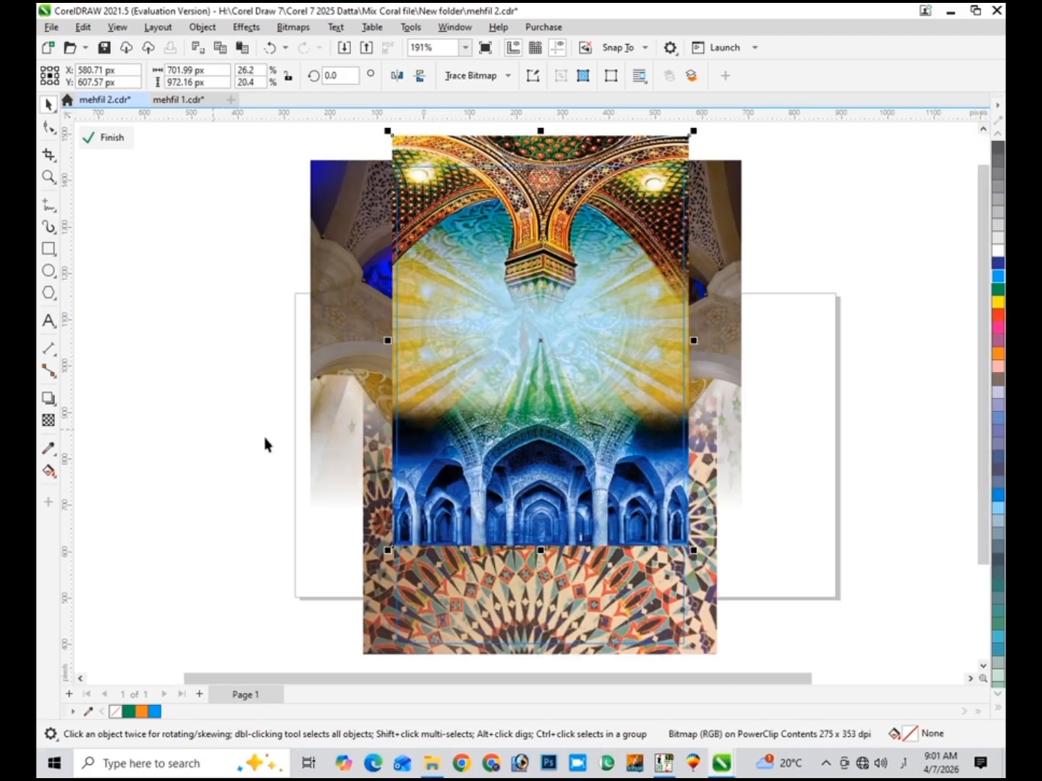
# - Fade the image's lower part into the pattern with a fountain transparency, then finish the frame edit
pyautogui.click(49, 421)
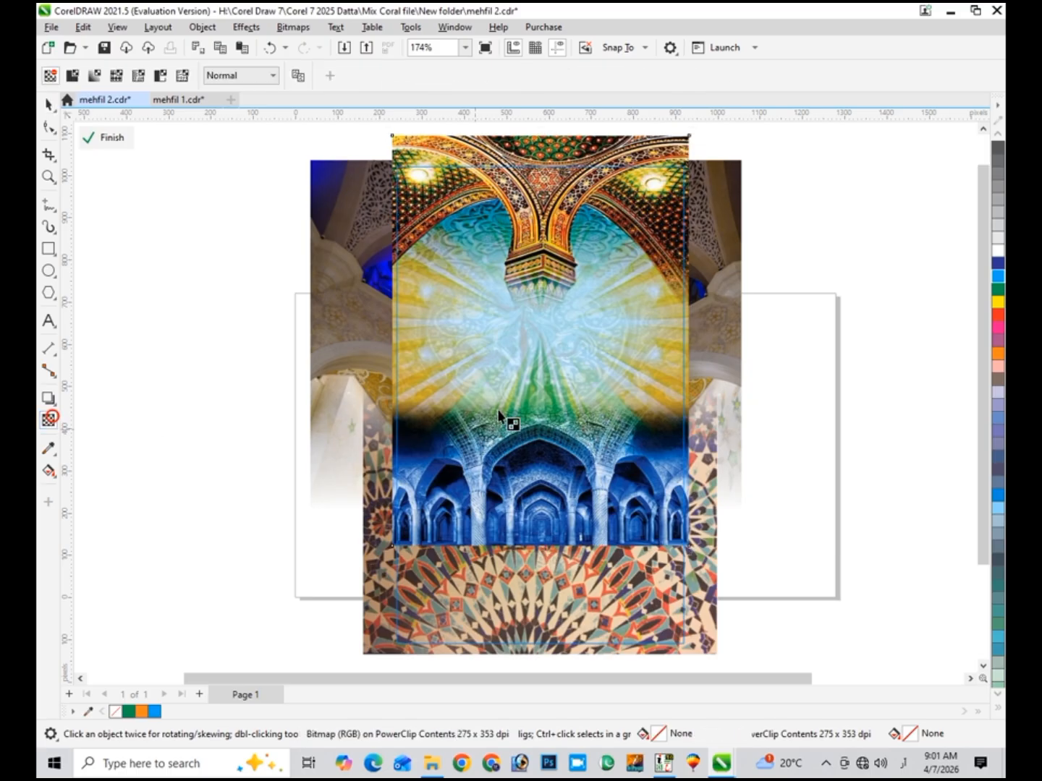
pyautogui.moveTo(539, 368); pyautogui.dragTo(541, 459)
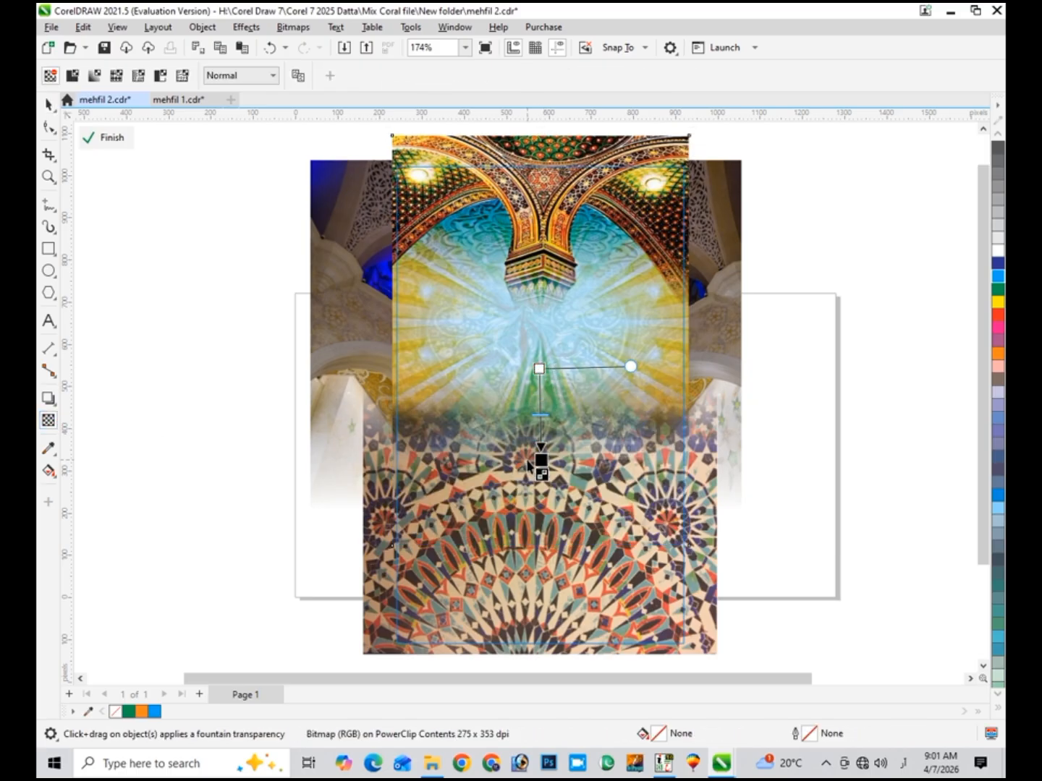
pyautogui.click(47, 103)
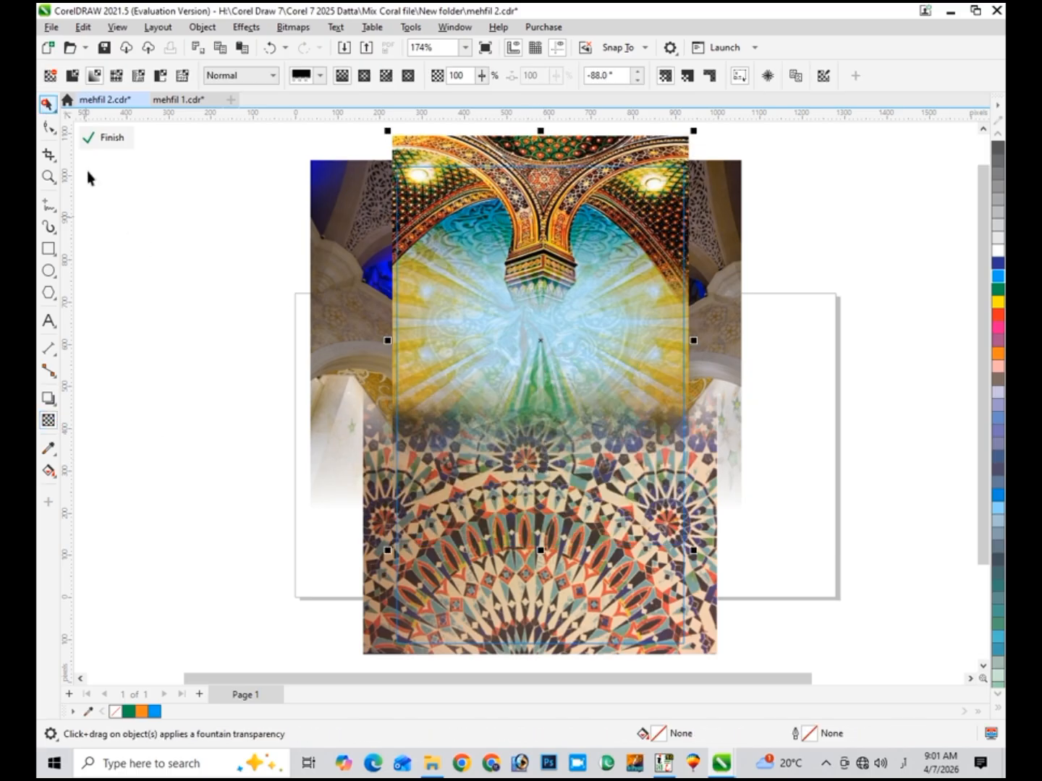
pyautogui.click(108, 138)
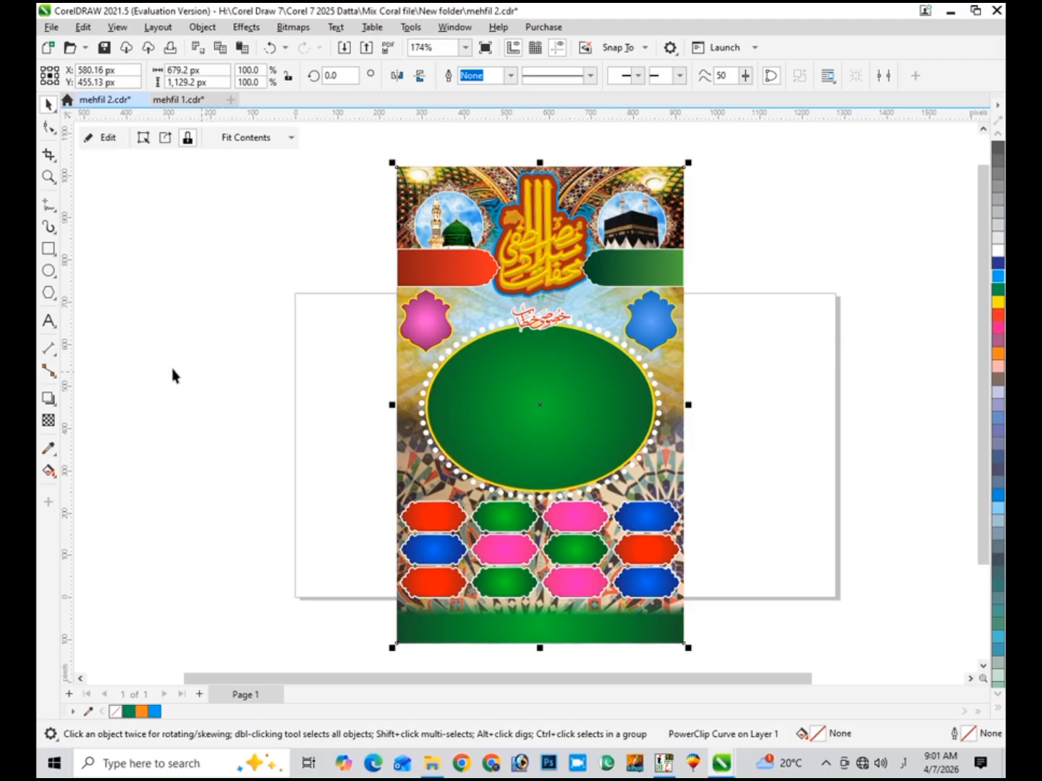
pyautogui.click(173, 372)
pyautogui.scroll(1, 451, 463)
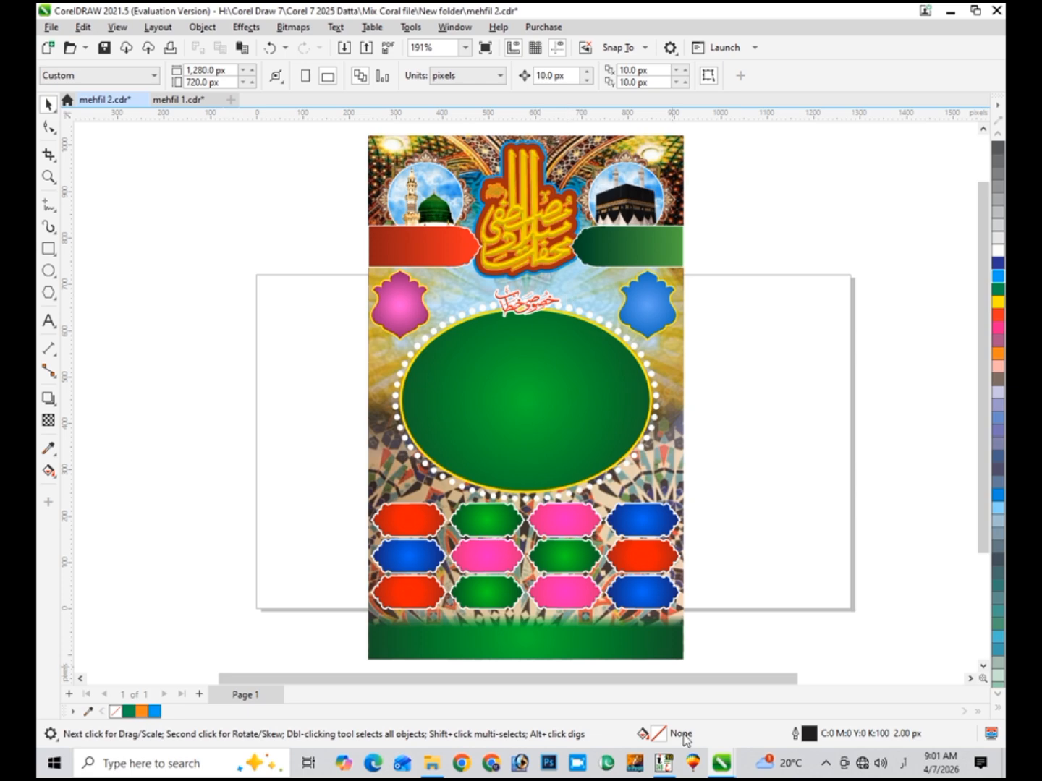
pyautogui.click(664, 764)
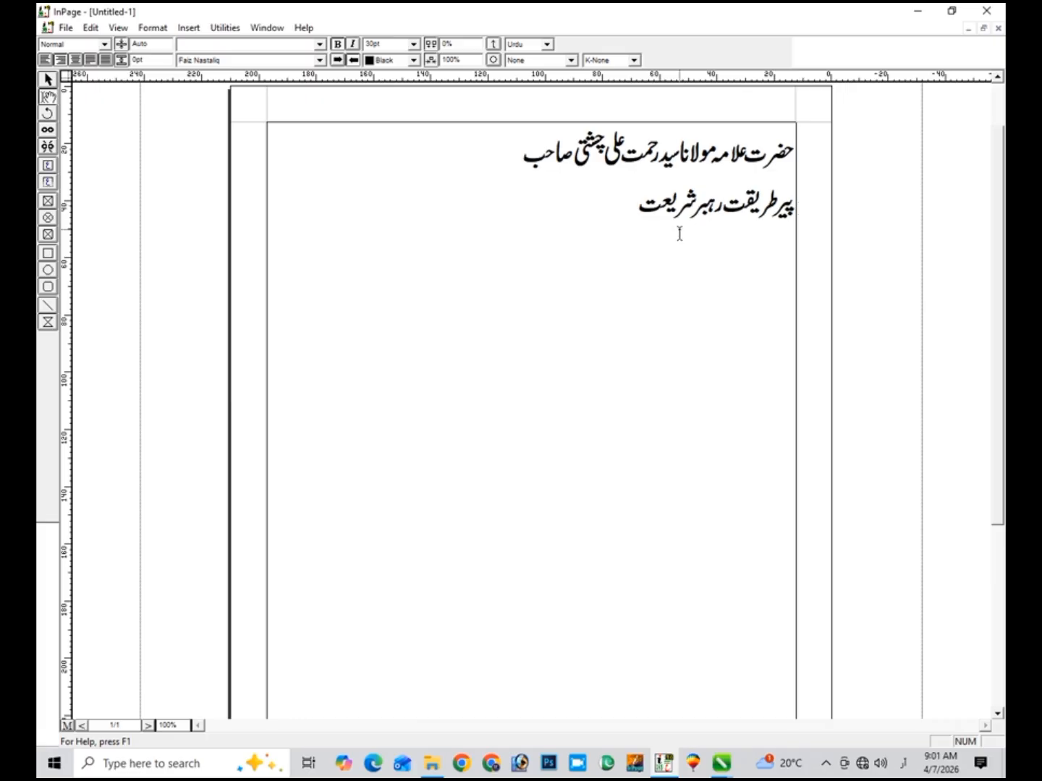
# - Export the InPage page as Untitled-1.eps and drag that file into CorelDRAW
pyautogui.click(65, 27)
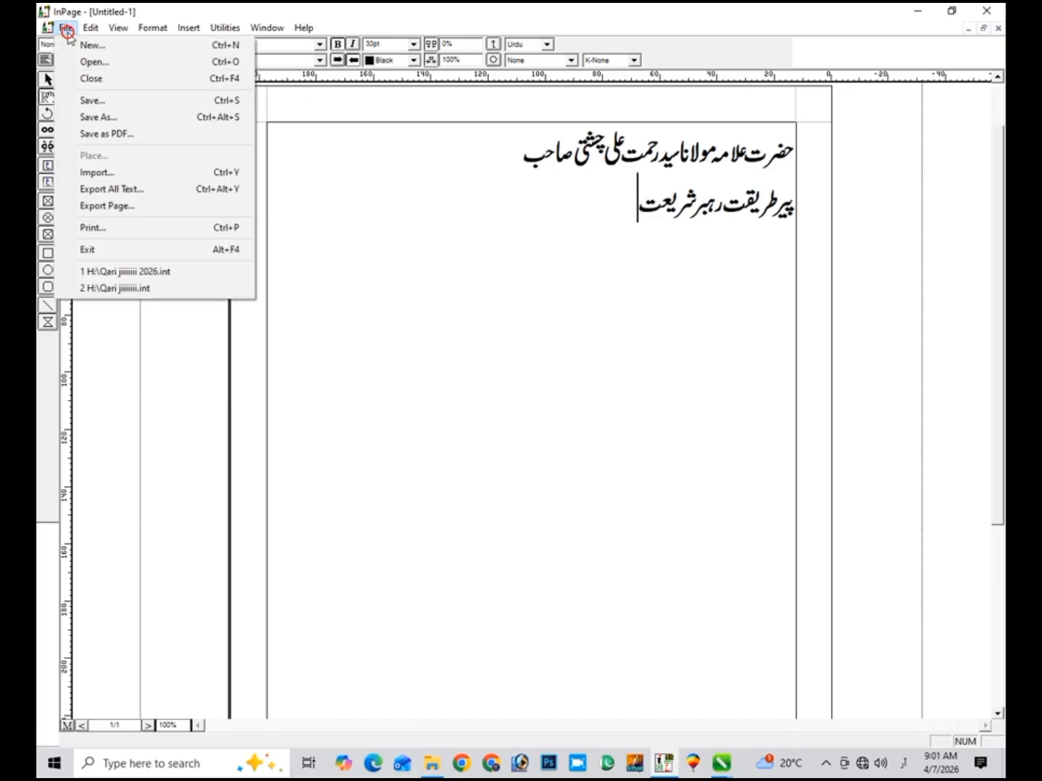
pyautogui.click(102, 208)
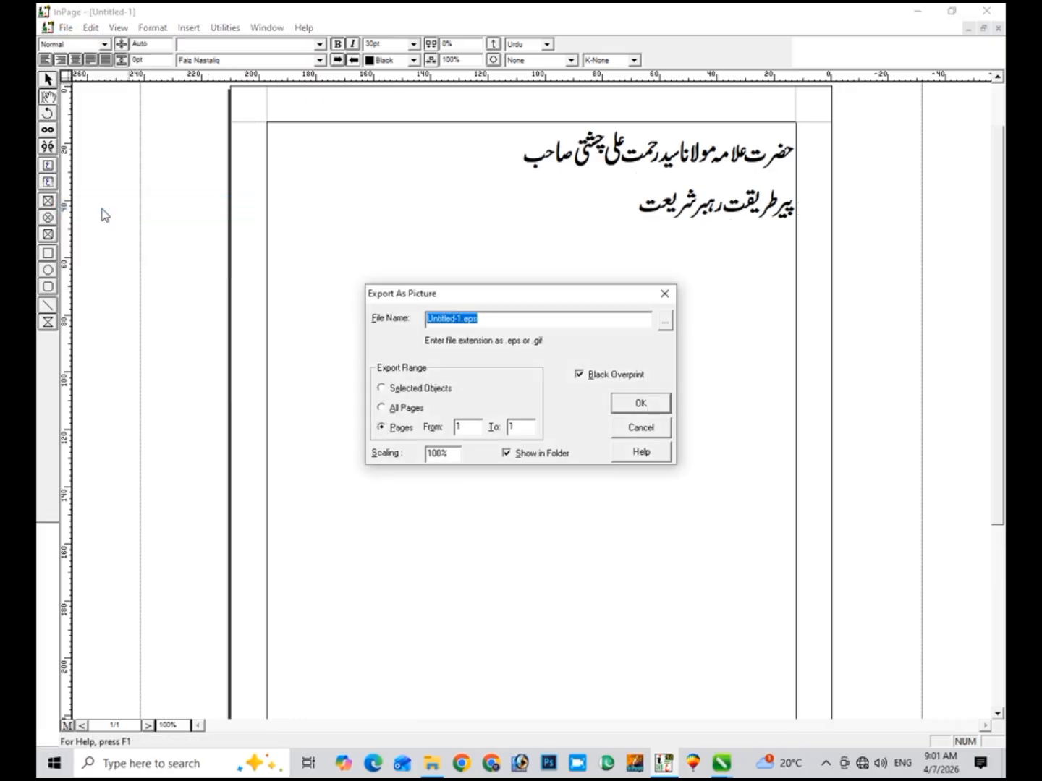
pyautogui.press('Return')
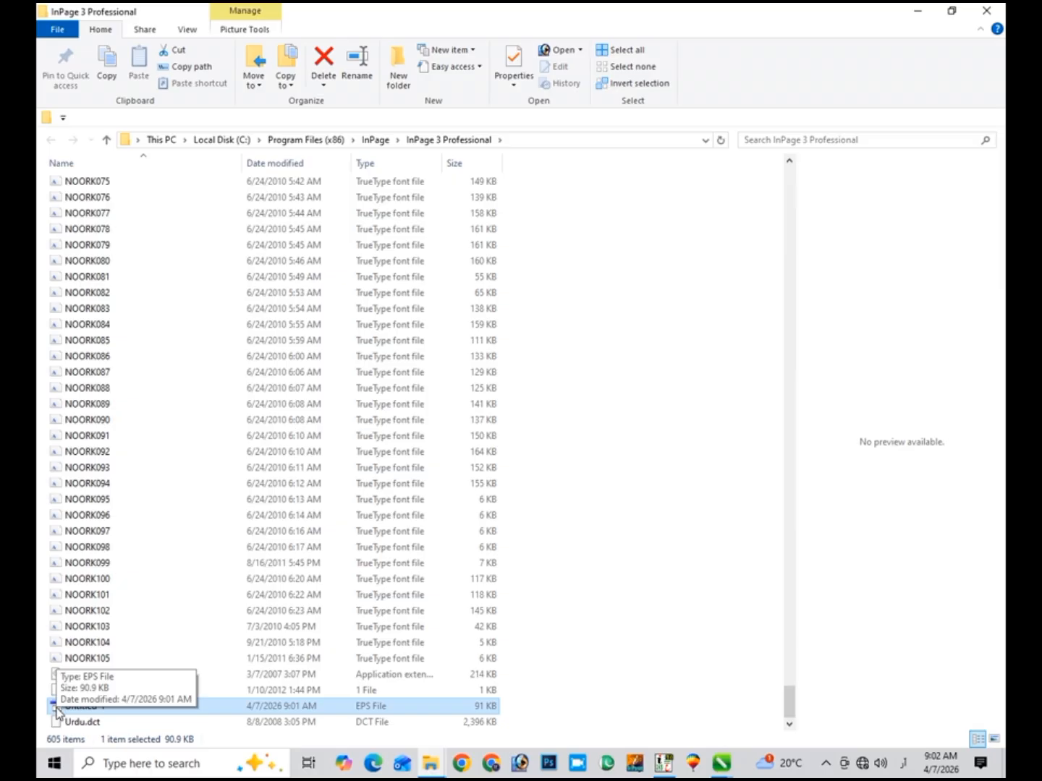
pyautogui.moveTo(58, 712); pyautogui.dragTo(246, 519)
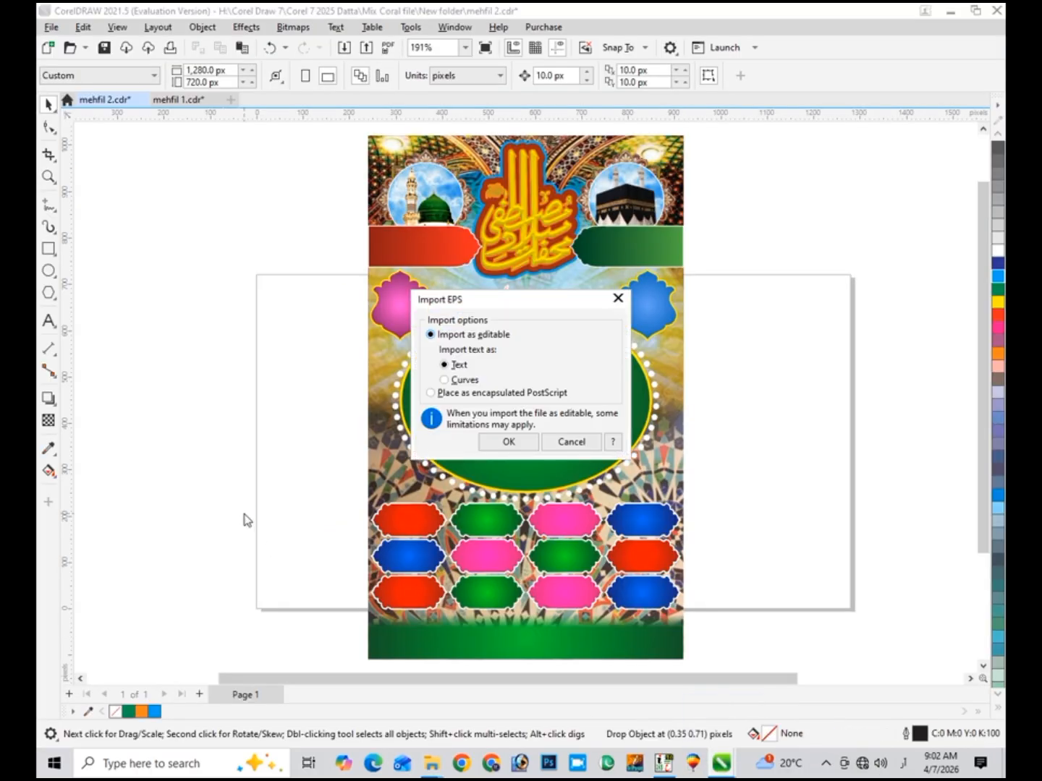
# - Import the EPS, move the Urdu text left of the poster, break it apart, and zoom on line two
pyautogui.press('Return')
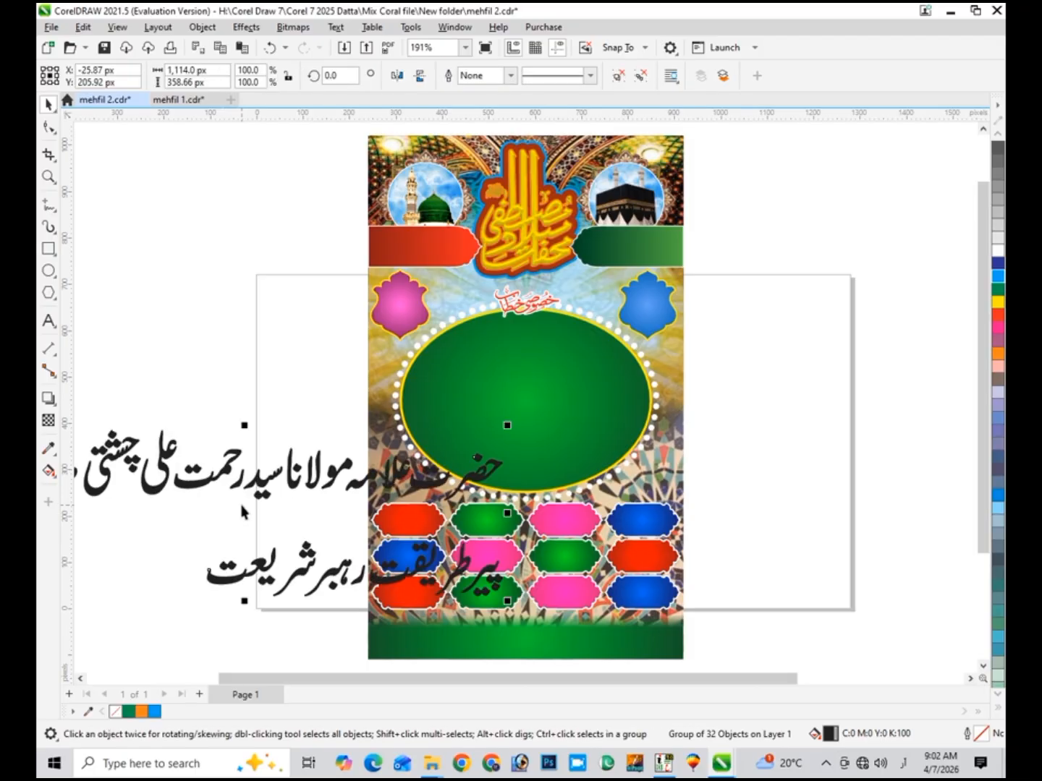
pyautogui.hscroll(-3, 243, 512)
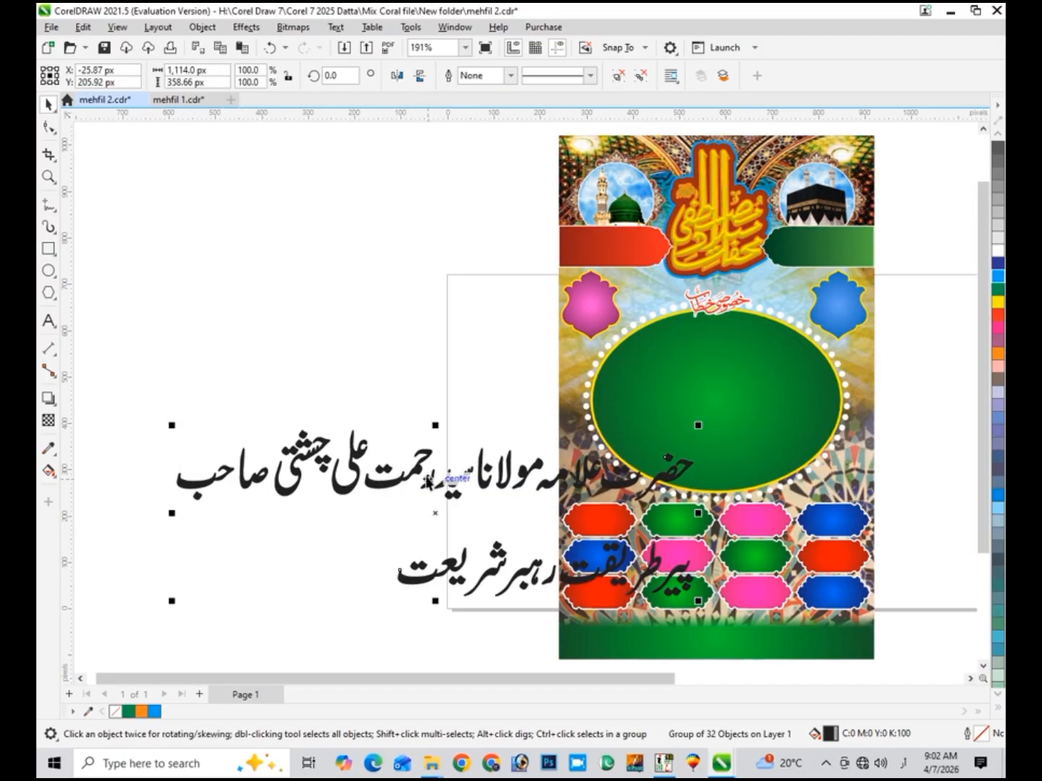
pyautogui.moveTo(421, 472); pyautogui.dragTo(246, 403)
pyautogui.hotkey('ctrl', 'u')
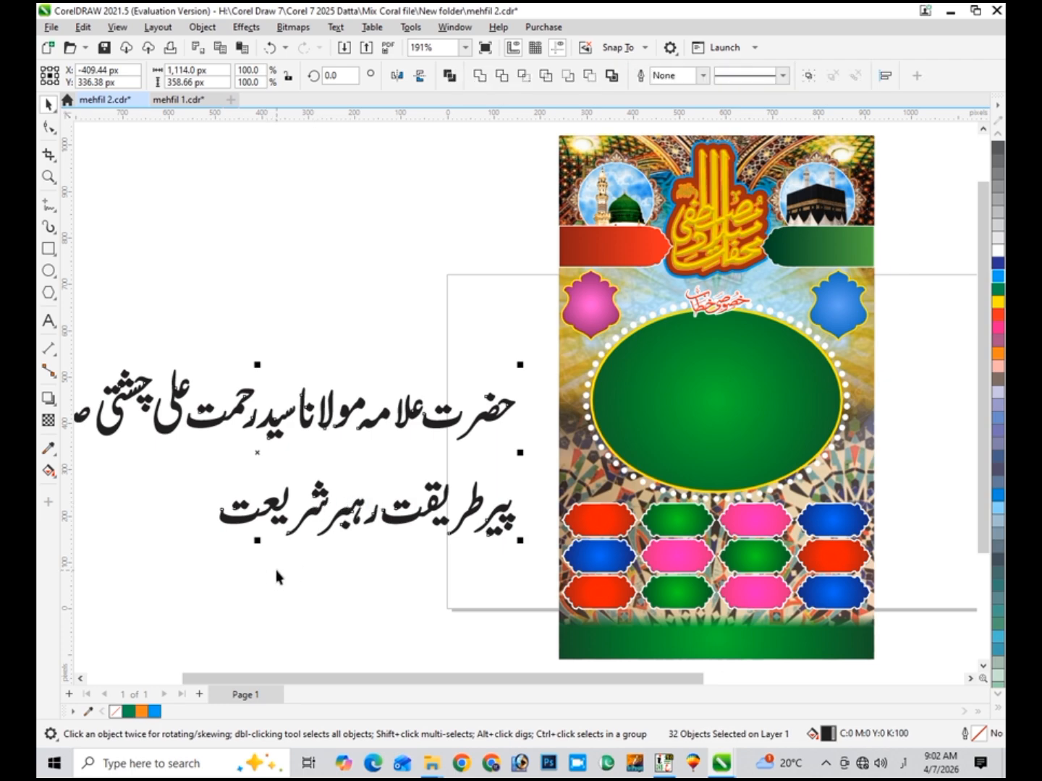
pyautogui.hotkey('shift', 'F2')
pyautogui.click(629, 386)
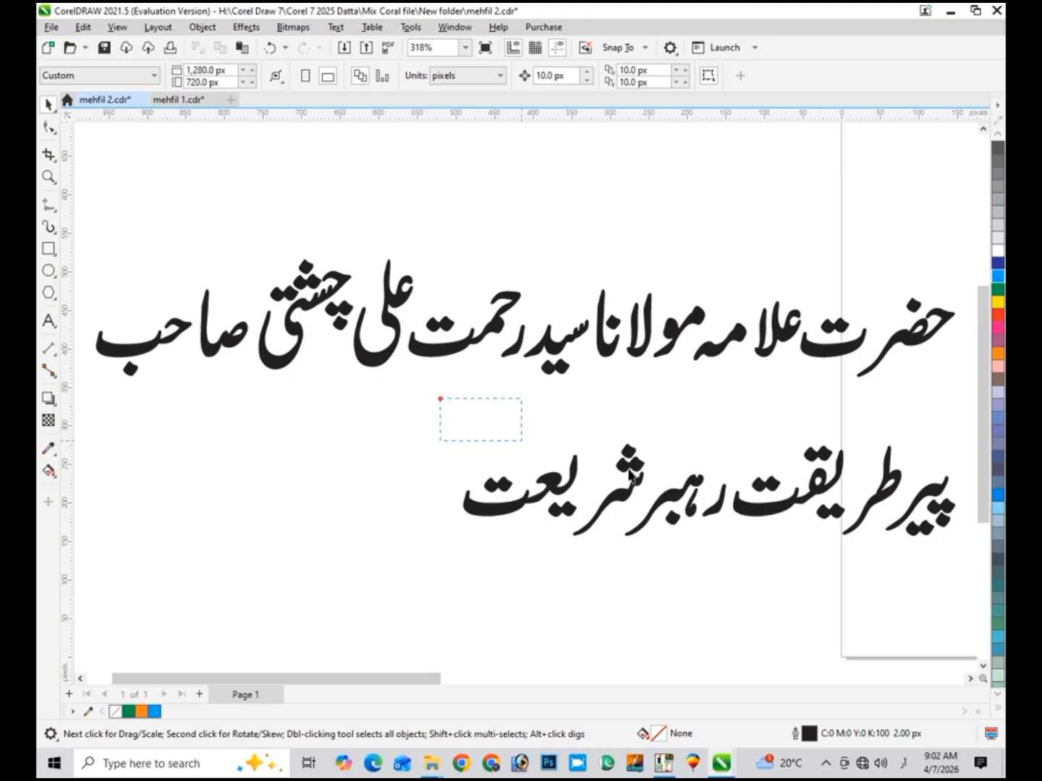
pyautogui.moveTo(631, 477); pyautogui.dragTo(861, 586)
pyautogui.hotkey('shift', 'F2')
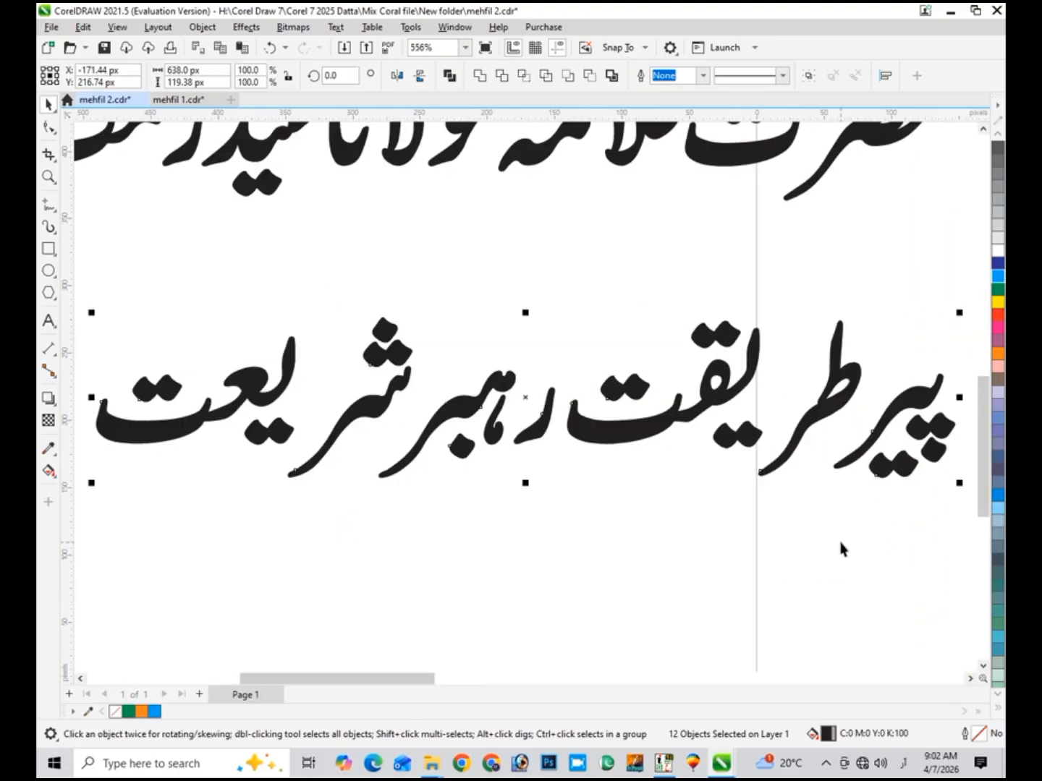
# - Shift the second line's rightmost word and the ر letter left to tighten the spacing
pyautogui.click(841, 543)
pyautogui.moveTo(960, 337); pyautogui.dragTo(821, 533)
pyautogui.moveTo(846, 459); pyautogui.dragTo(817, 478)
pyautogui.moveTo(947, 296); pyautogui.dragTo(745, 522)
pyautogui.moveTo(772, 471); pyautogui.dragTo(753, 476)
pyautogui.moveTo(939, 261); pyautogui.dragTo(544, 512)
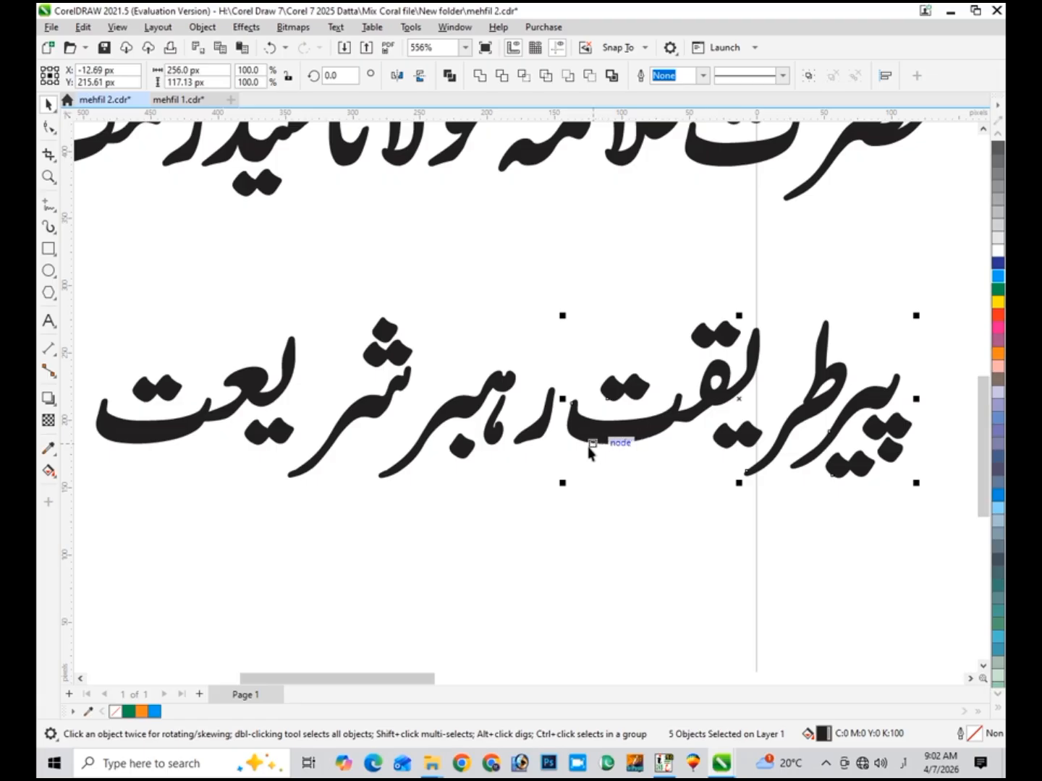
pyautogui.click(537, 433)
pyautogui.moveTo(537, 434); pyautogui.dragTo(532, 434)
# - Close the remaining gaps by moving the right-hand words, ش and ر strokes, and last word, then select the line
pyautogui.moveTo(950, 276); pyautogui.dragTo(559, 534)
pyautogui.moveTo(605, 437); pyautogui.dragTo(593, 442)
pyautogui.click(401, 338)
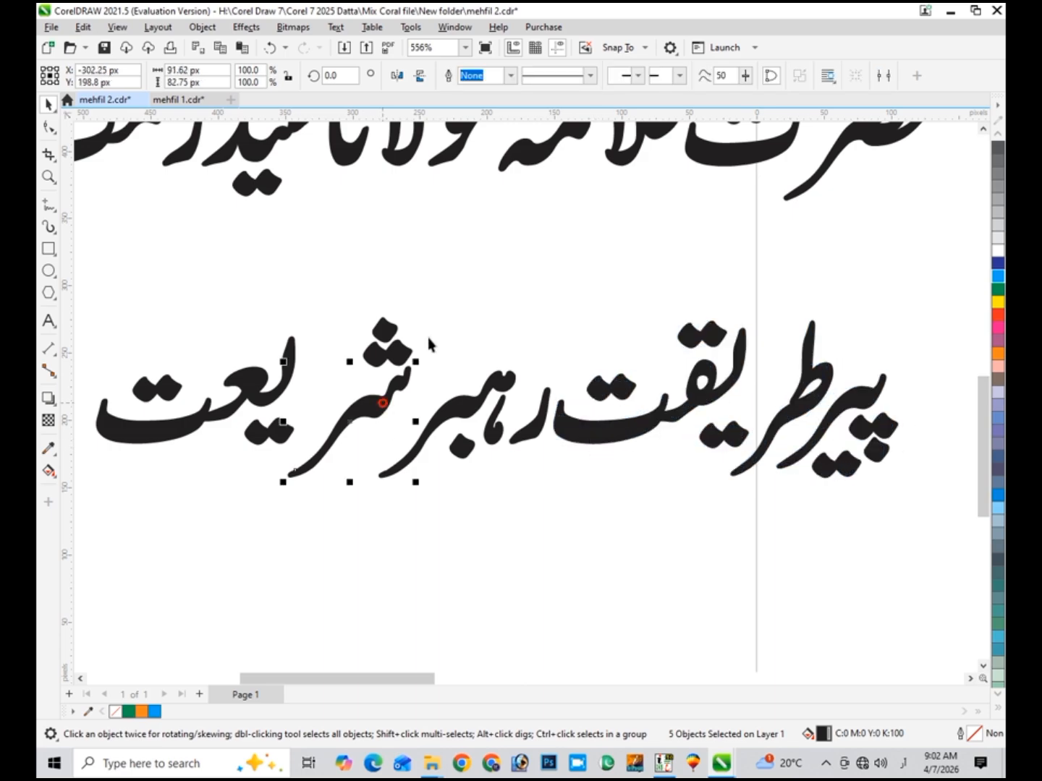
pyautogui.moveTo(443, 288); pyautogui.dragTo(279, 554)
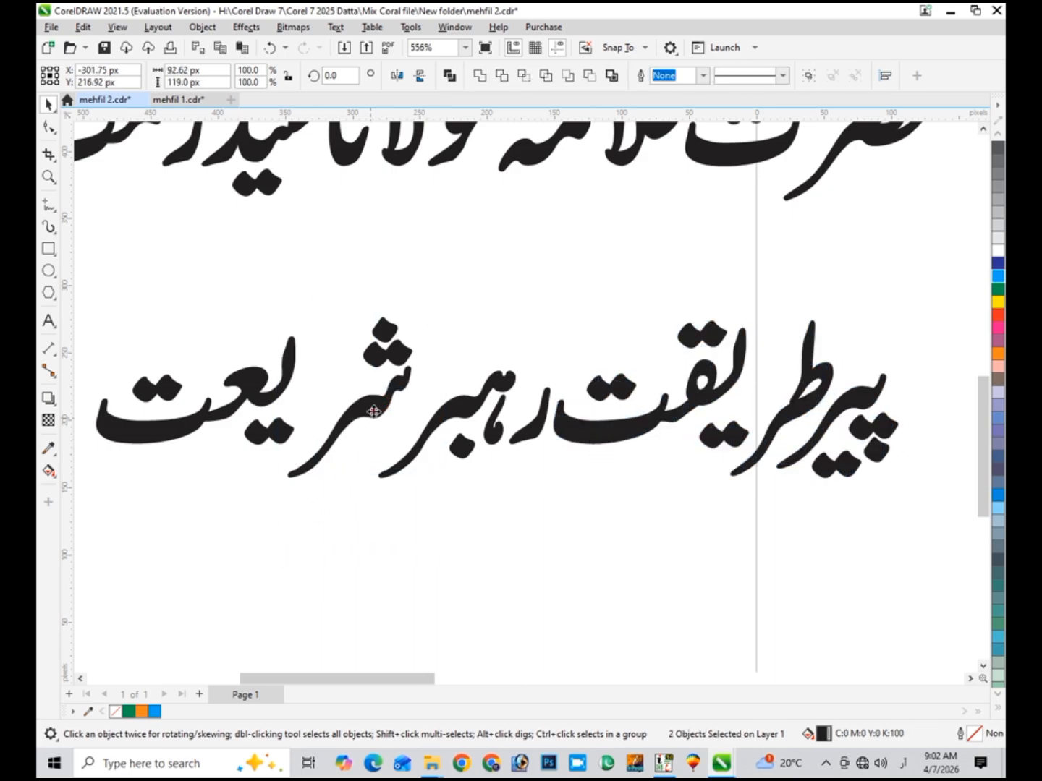
pyautogui.moveTo(373, 412)
pyautogui.mouseDown()
pyautogui.moveTo(420, 420)
pyautogui.moveTo(407, 425)
pyautogui.mouseUp()
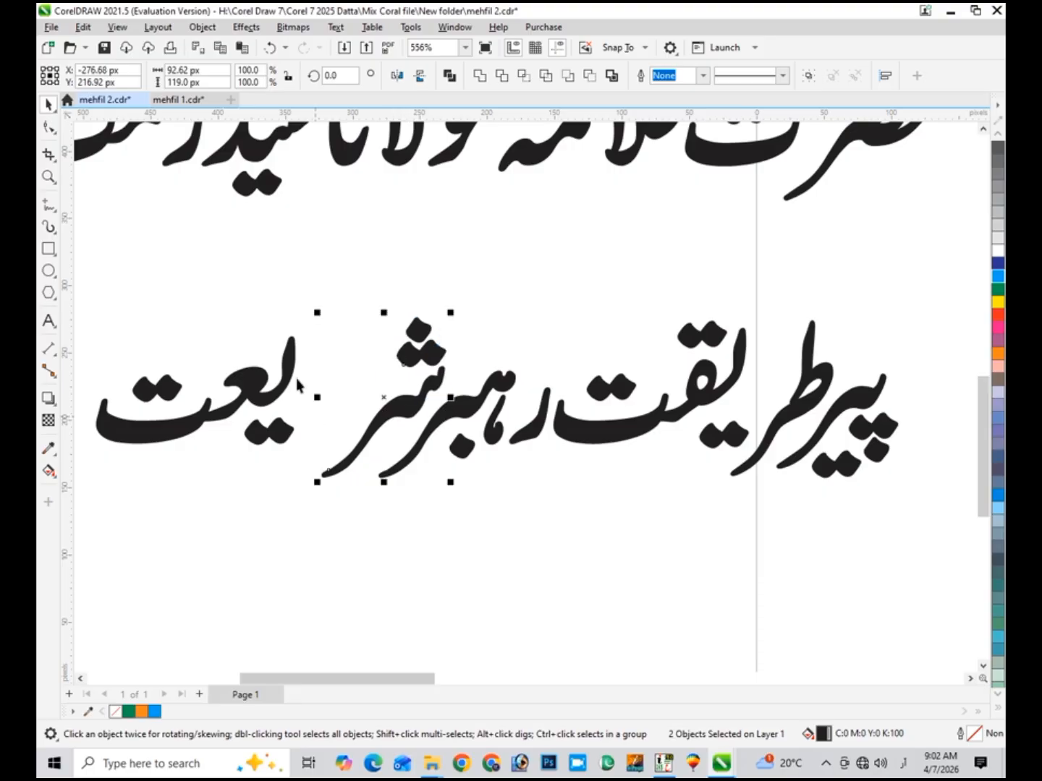
pyautogui.moveTo(331, 291); pyautogui.dragTo(94, 488)
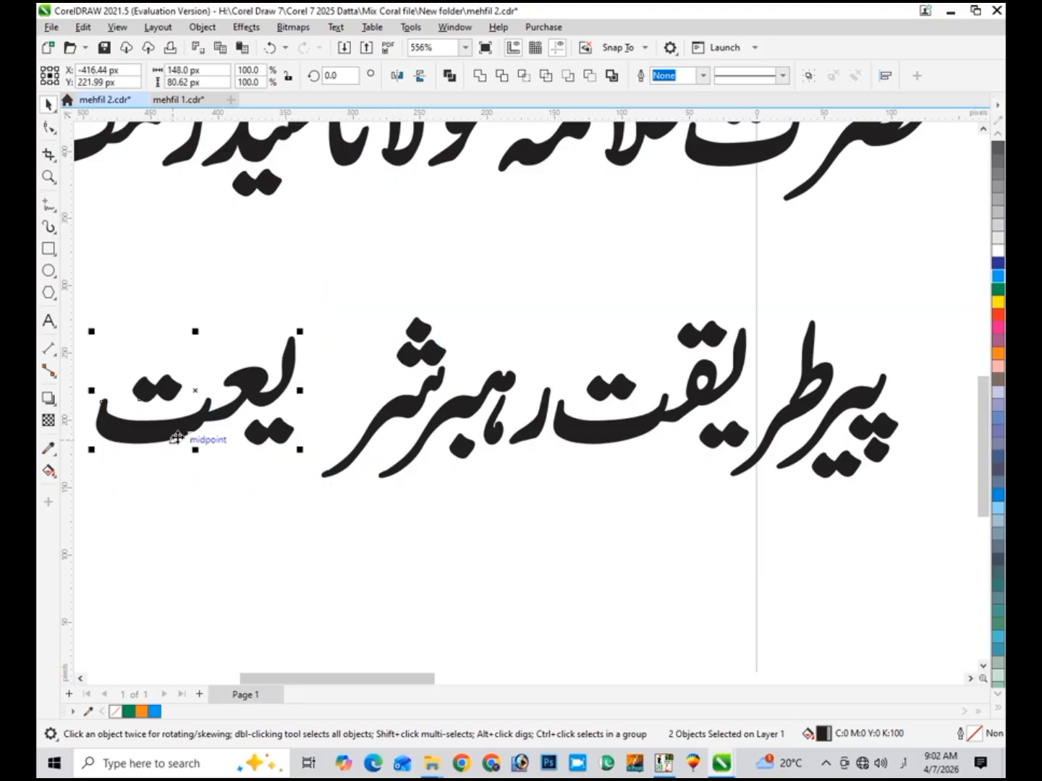
pyautogui.moveTo(174, 435); pyautogui.dragTo(231, 432)
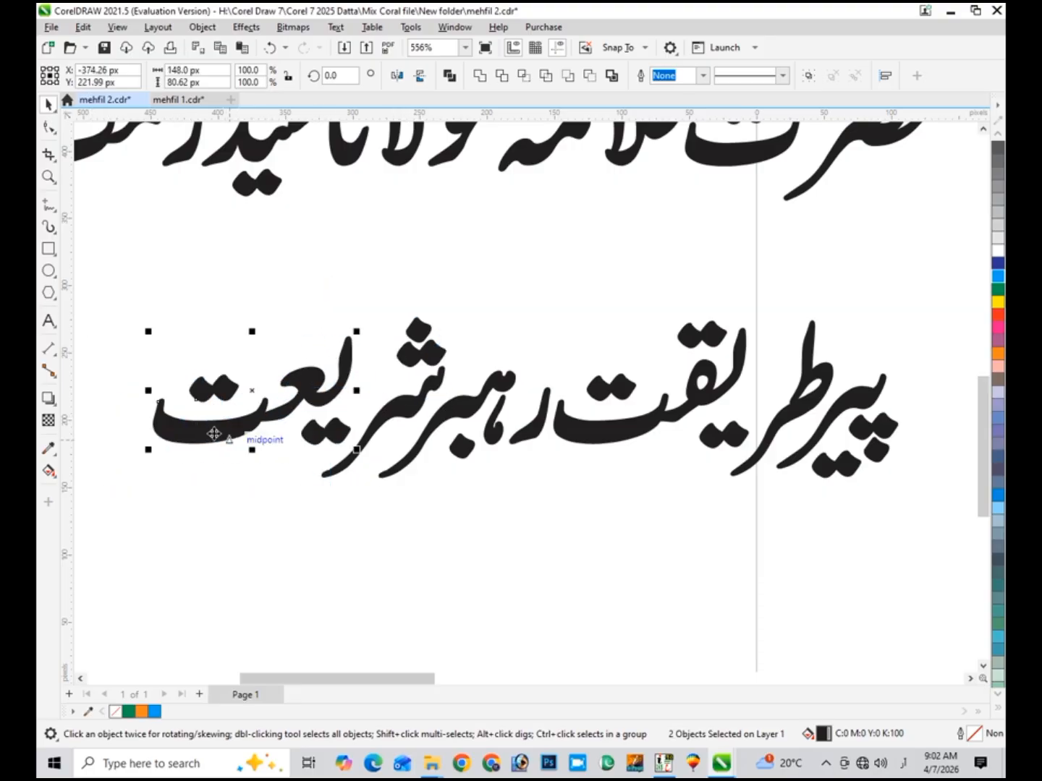
pyautogui.moveTo(123, 292); pyautogui.dragTo(926, 524)
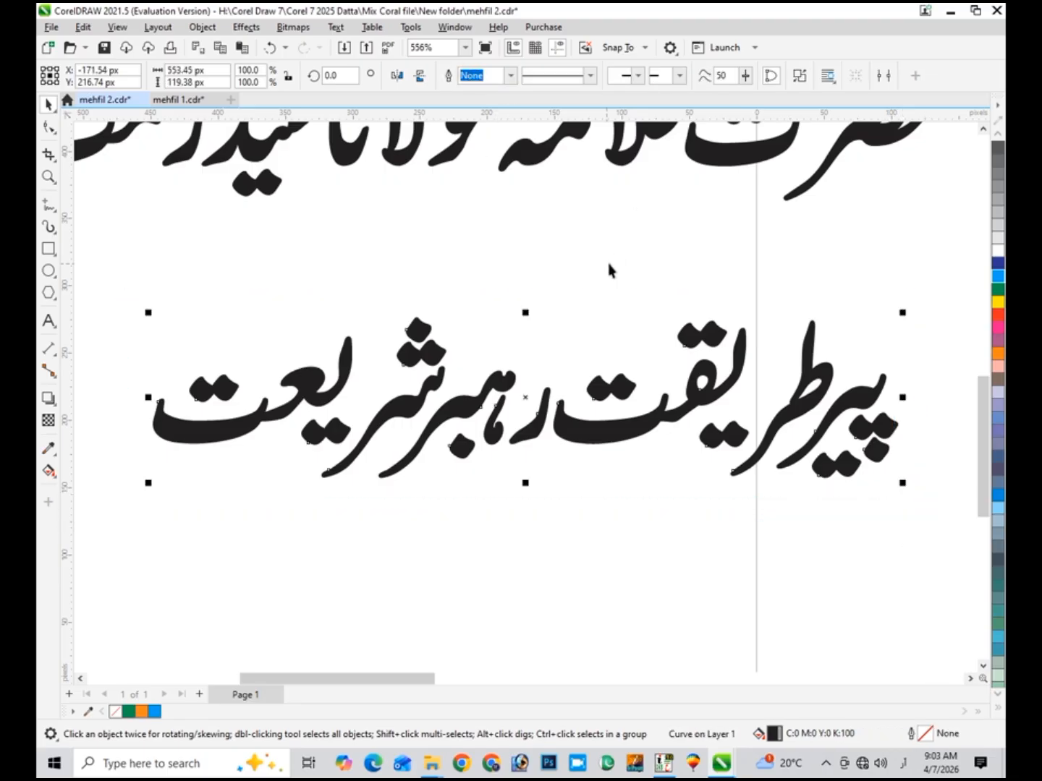
# - Rejoin the ت piece of the first word and move مه next to علا
pyautogui.scroll(5, 985, 134)
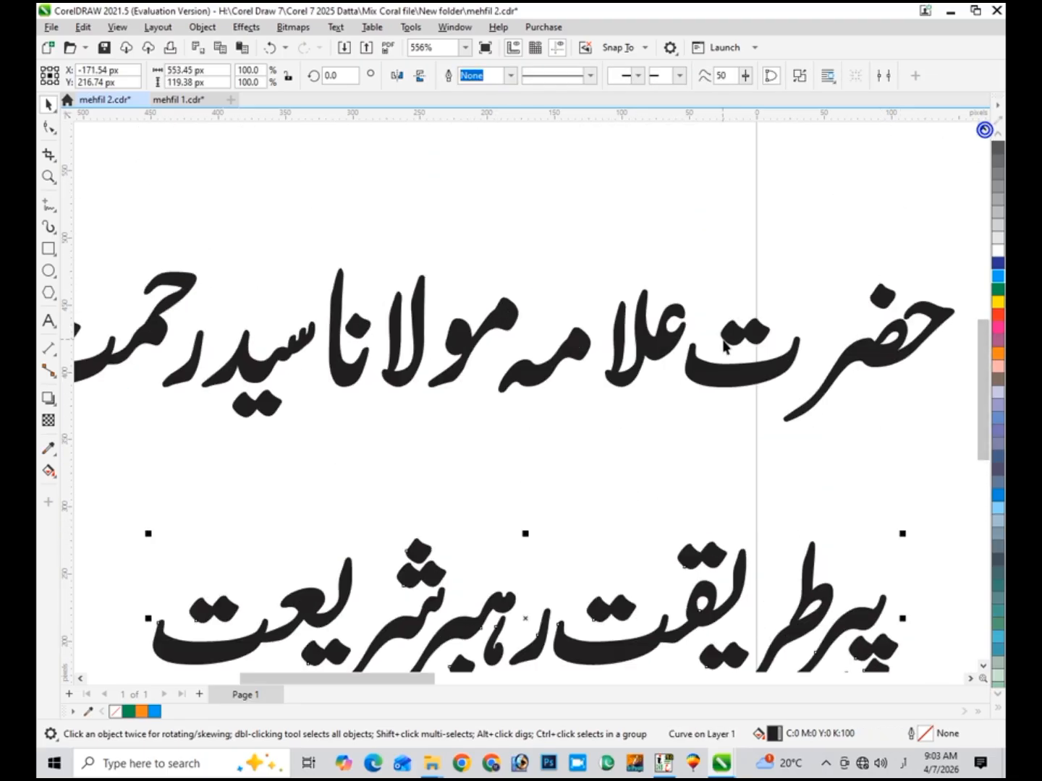
pyautogui.moveTo(833, 276); pyautogui.dragTo(672, 432)
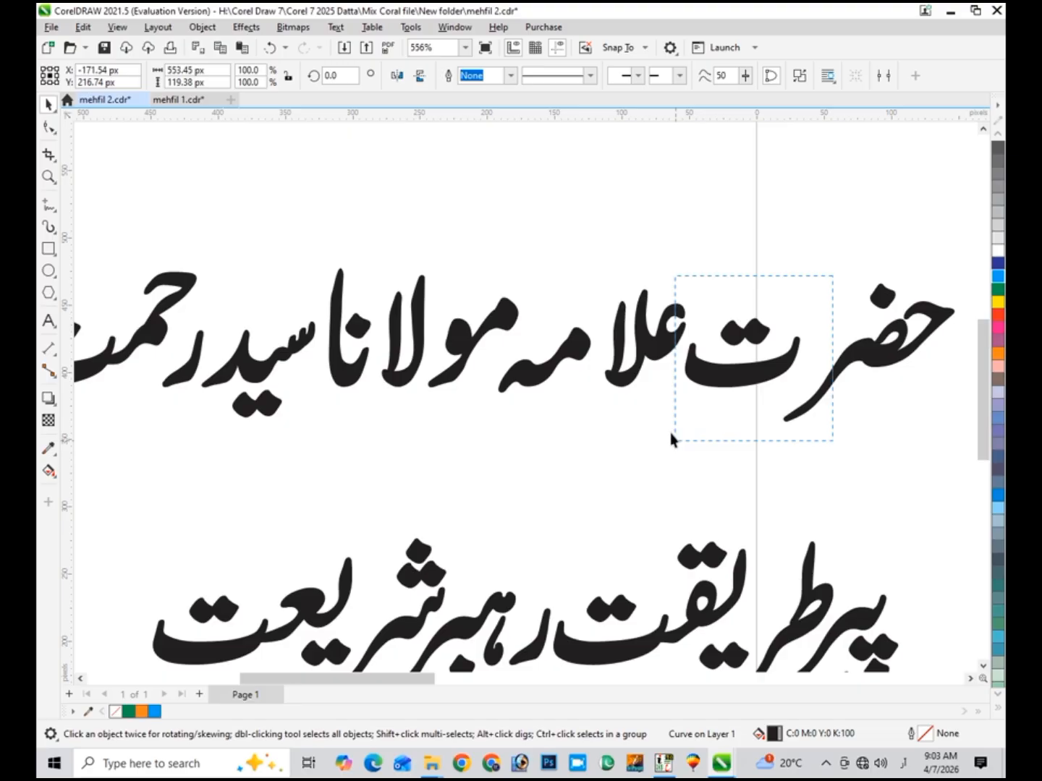
pyautogui.click(699, 371)
pyautogui.moveTo(726, 376); pyautogui.dragTo(748, 376)
pyautogui.moveTo(695, 251); pyautogui.dragTo(965, 454)
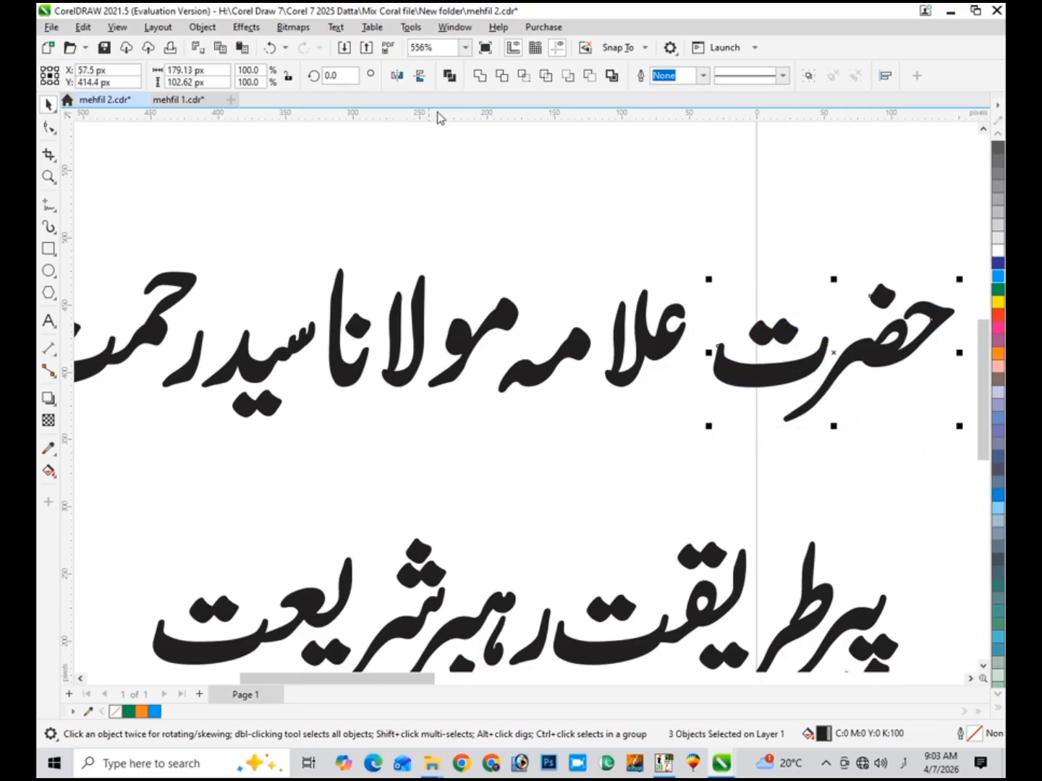
pyautogui.click(579, 347)
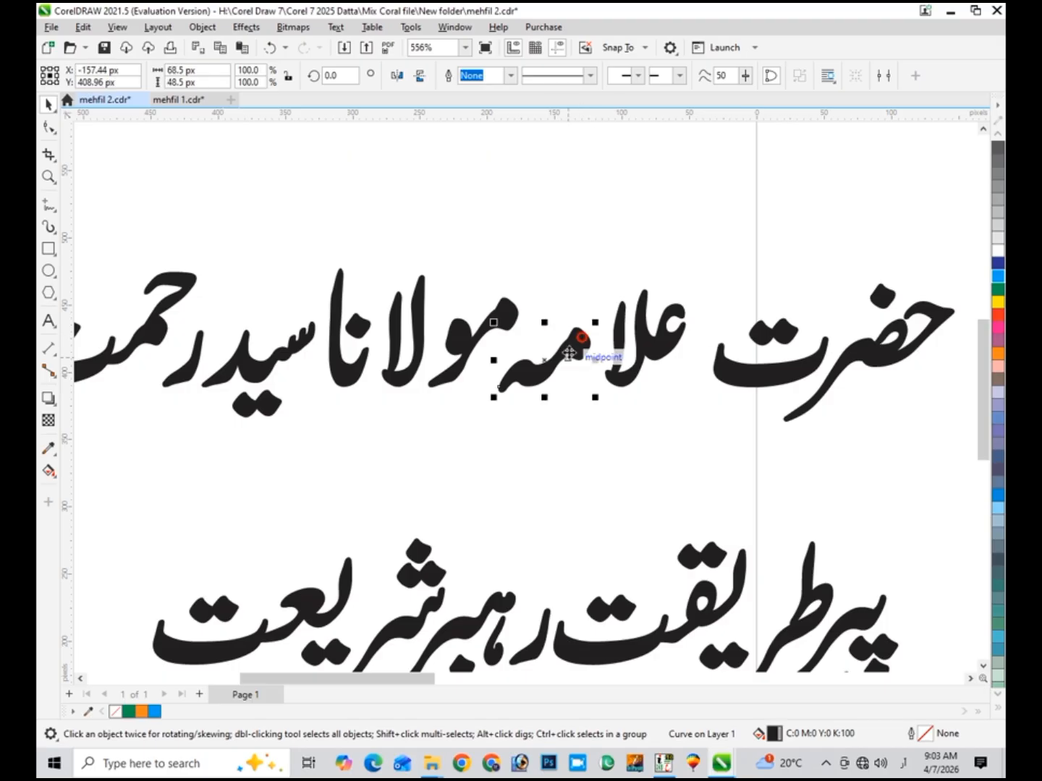
pyautogui.moveTo(592, 359); pyautogui.dragTo(588, 353)
# - Pull the لا and مولا pieces against نا and weld مولانا into one curve
pyautogui.moveTo(749, 253); pyautogui.dragTo(484, 456)
pyautogui.click(403, 366)
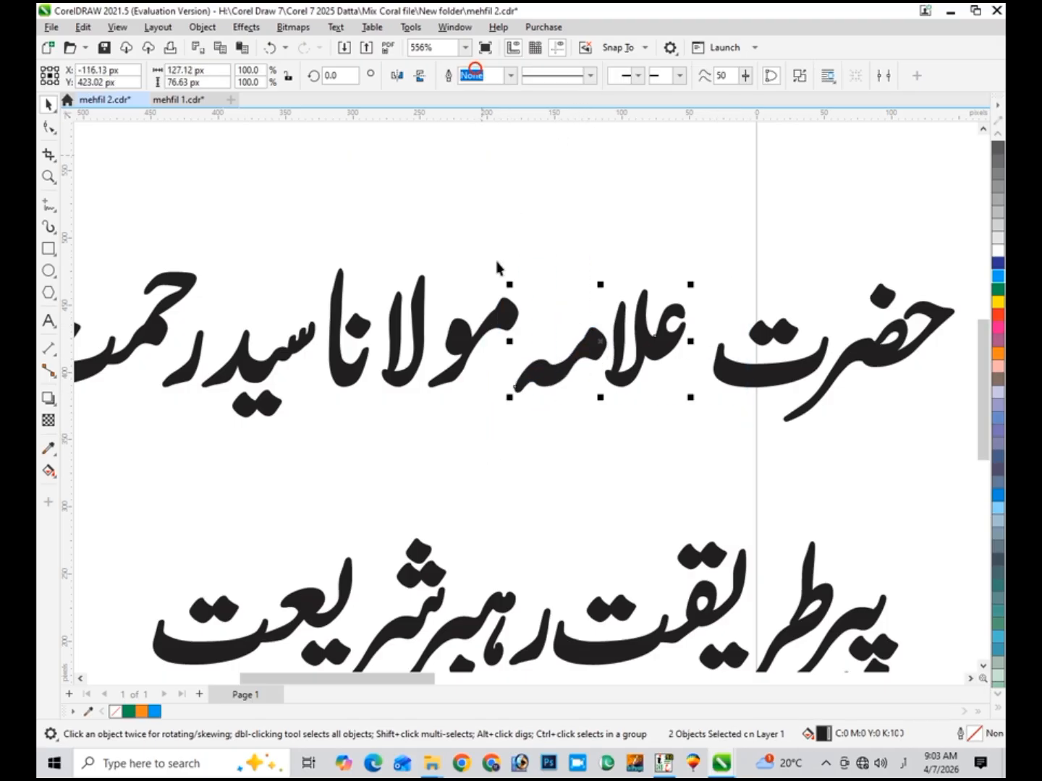
pyautogui.moveTo(398, 382)
pyautogui.mouseDown()
pyautogui.moveTo(410, 389)
pyautogui.moveTo(409, 381)
pyautogui.mouseUp()
pyautogui.moveTo(544, 229); pyautogui.dragTo(406, 382)
pyautogui.moveTo(525, 207); pyautogui.dragTo(316, 435)
pyautogui.click(478, 77)
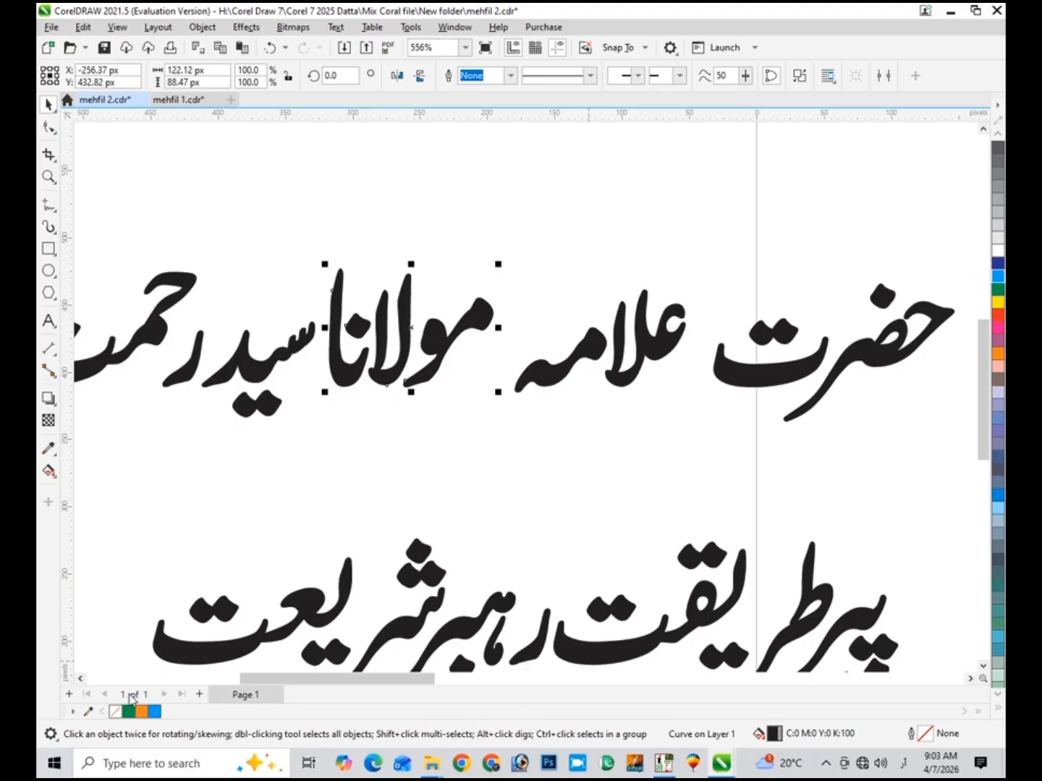
pyautogui.hscroll(-5, 81, 677)
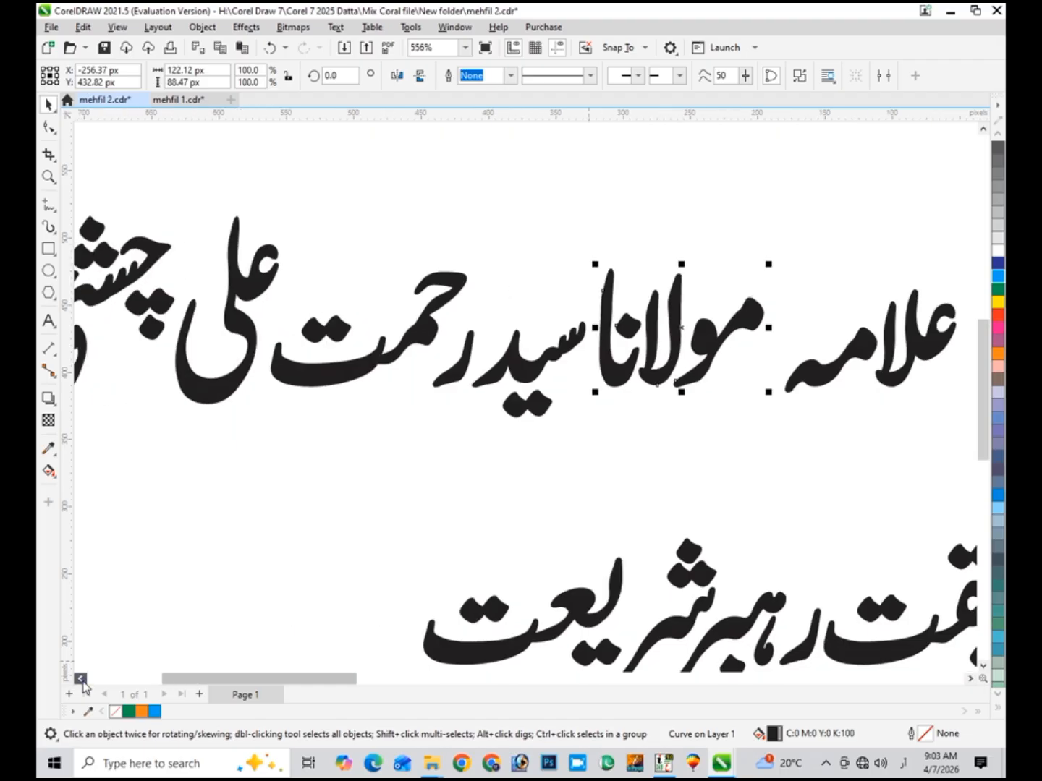
pyautogui.click(550, 374)
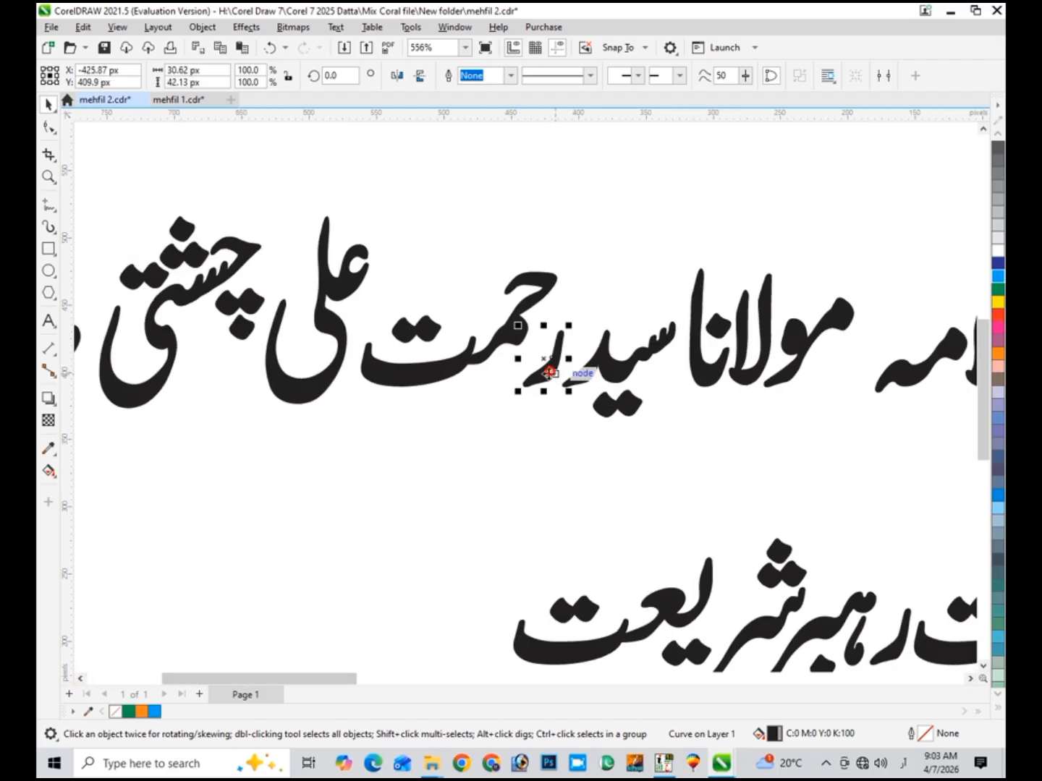
pyautogui.moveTo(542, 387); pyautogui.dragTo(521, 366)
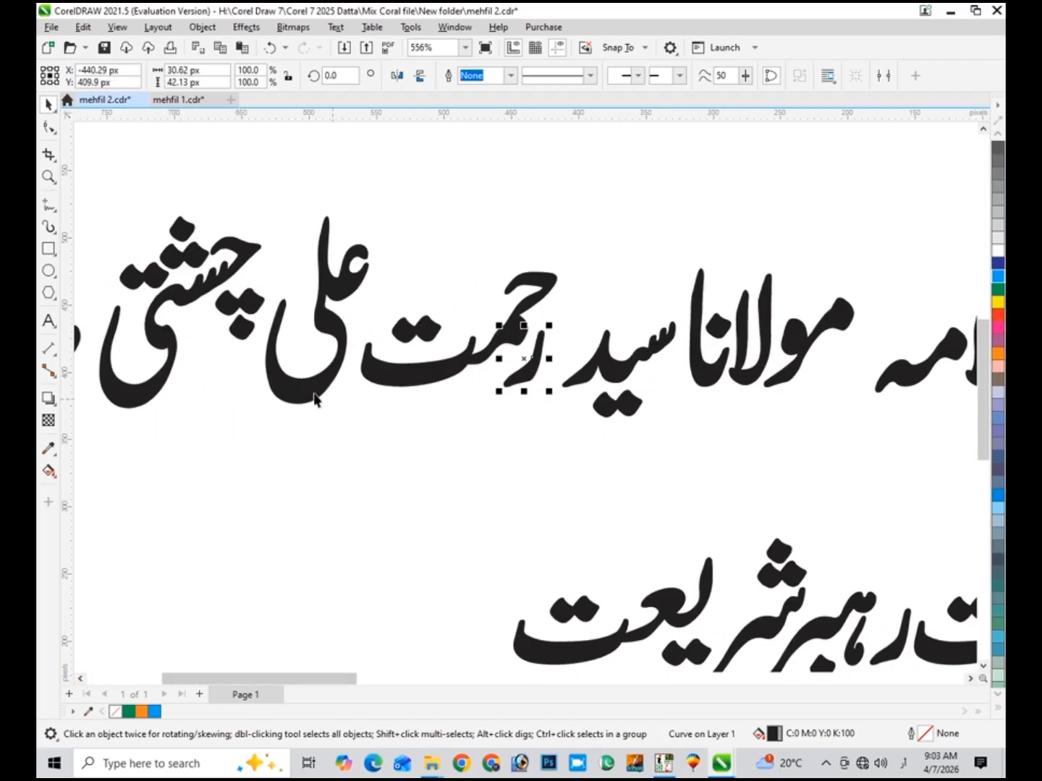
pyautogui.click(334, 339)
pyautogui.moveTo(334, 337); pyautogui.dragTo(348, 337)
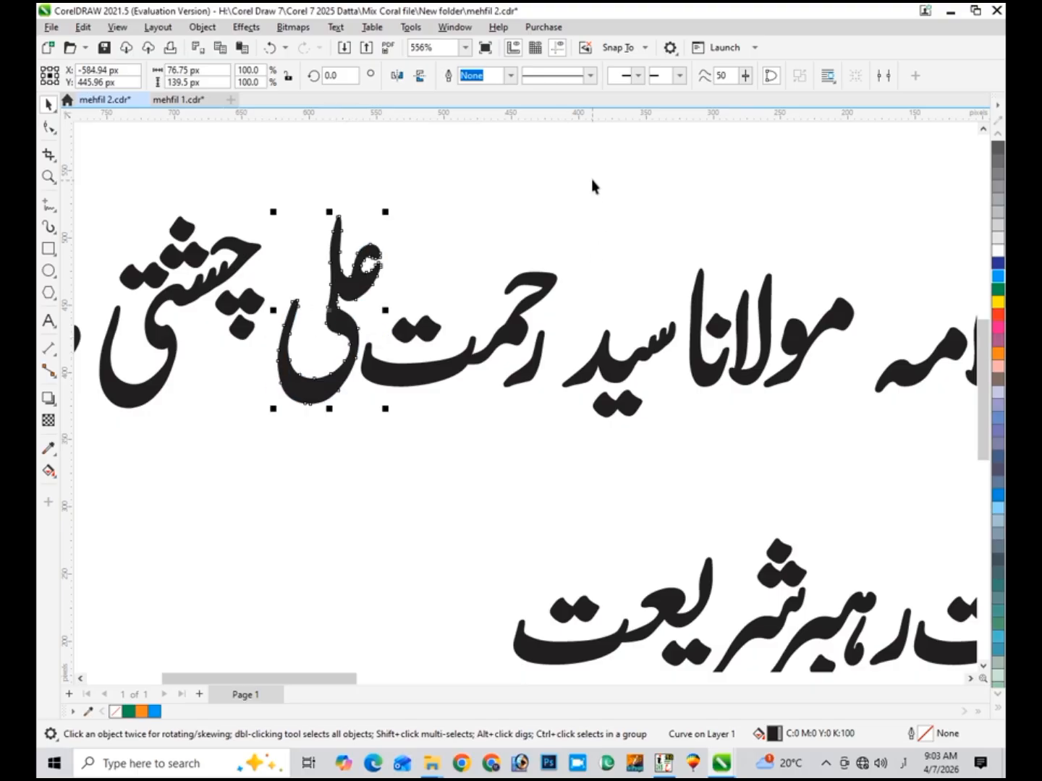
pyautogui.moveTo(591, 172); pyautogui.dragTo(247, 481)
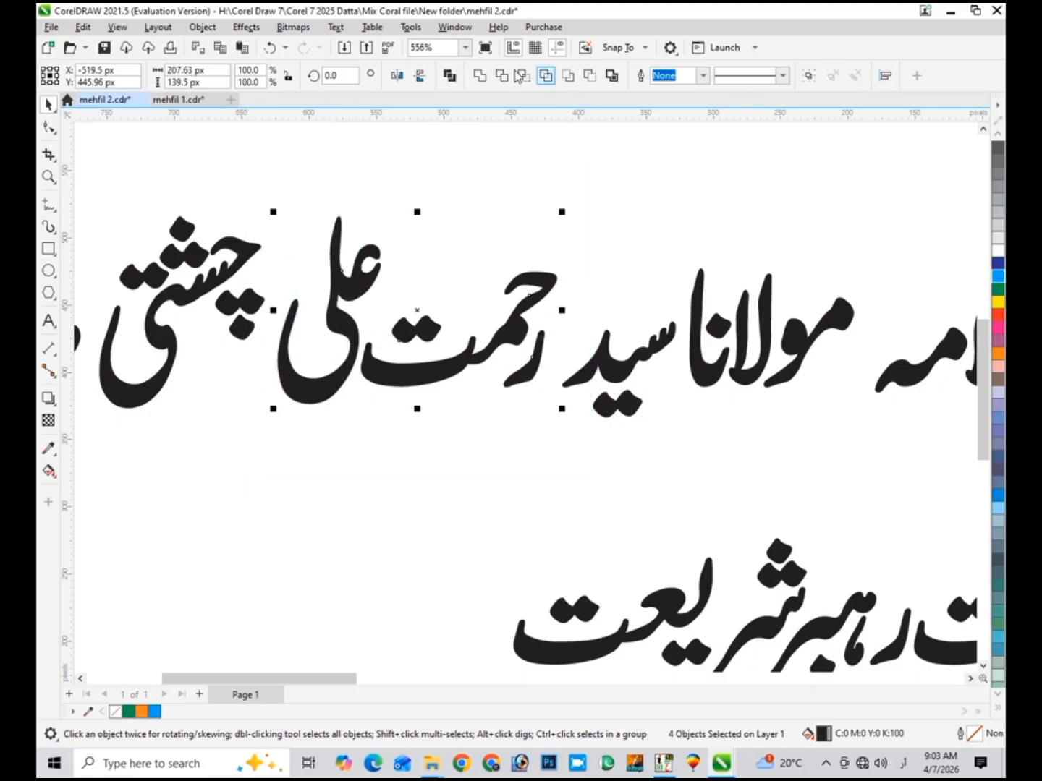
pyautogui.click(480, 75)
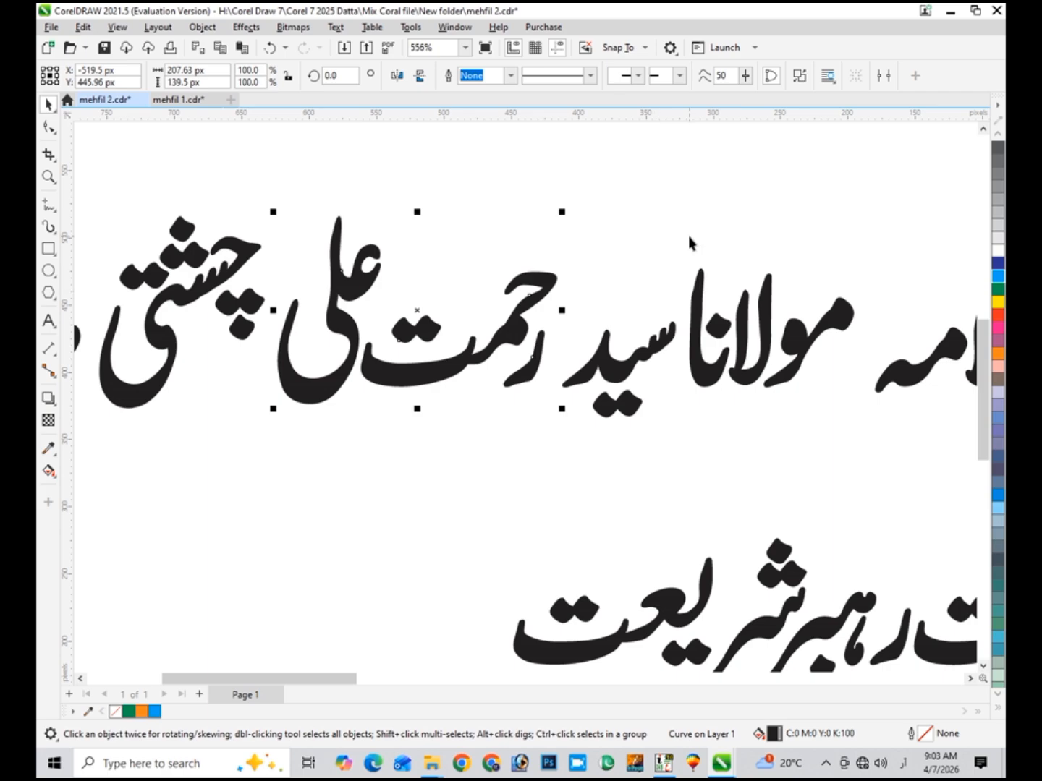
pyautogui.moveTo(688, 236); pyautogui.dragTo(539, 497)
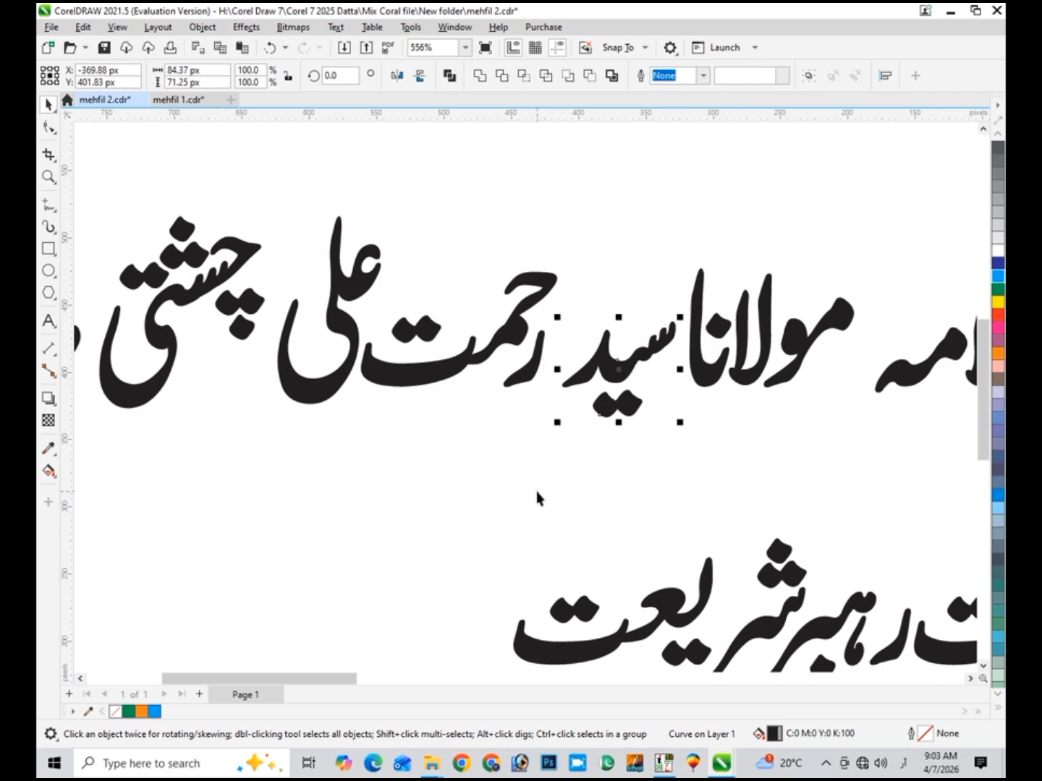
pyautogui.click(480, 75)
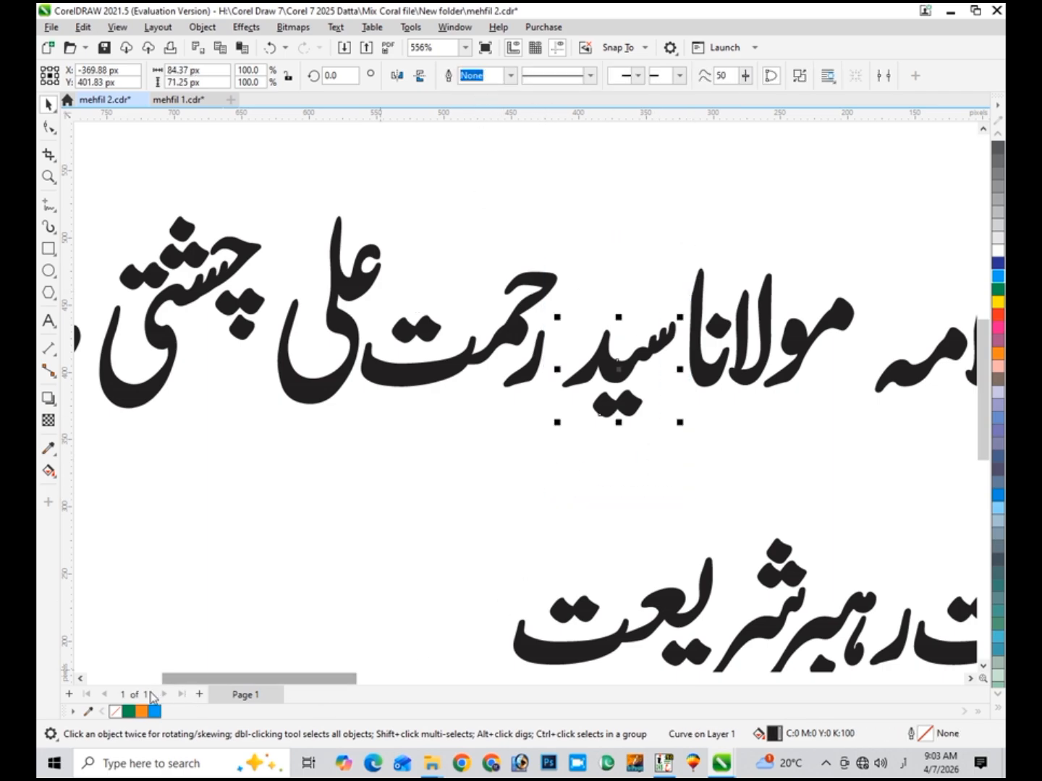
pyautogui.click(83, 679)
pyautogui.click(83, 679)
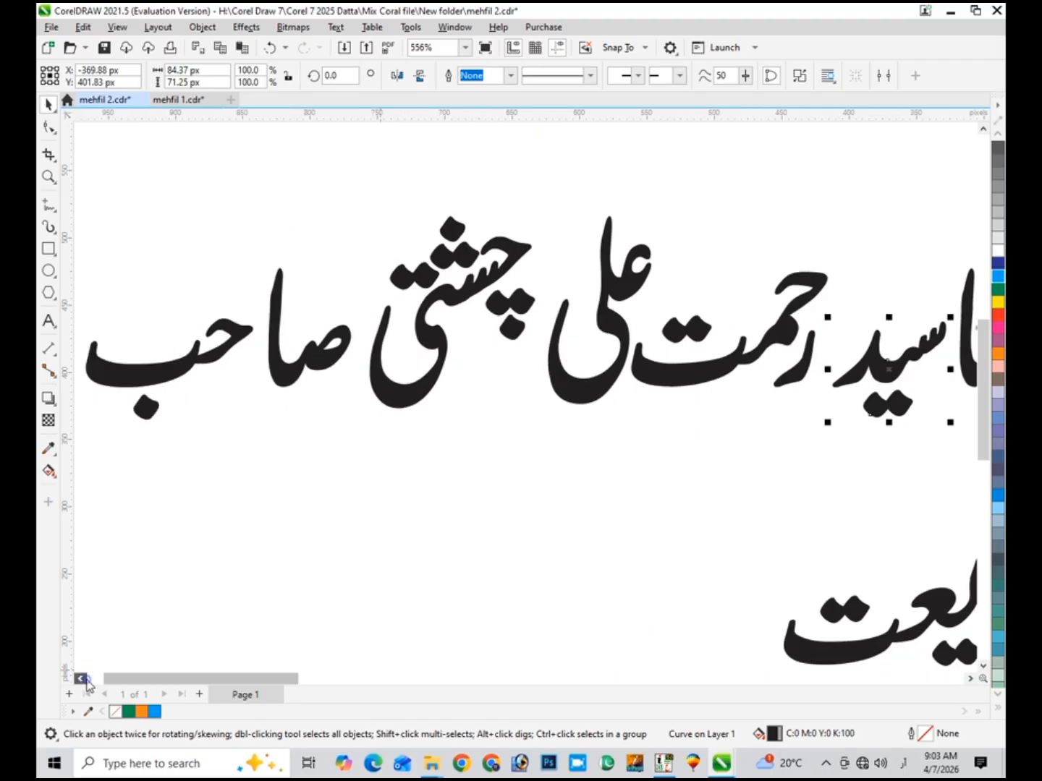
pyautogui.click(83, 680)
pyautogui.moveTo(653, 171); pyautogui.dragTo(434, 492)
pyautogui.click(479, 77)
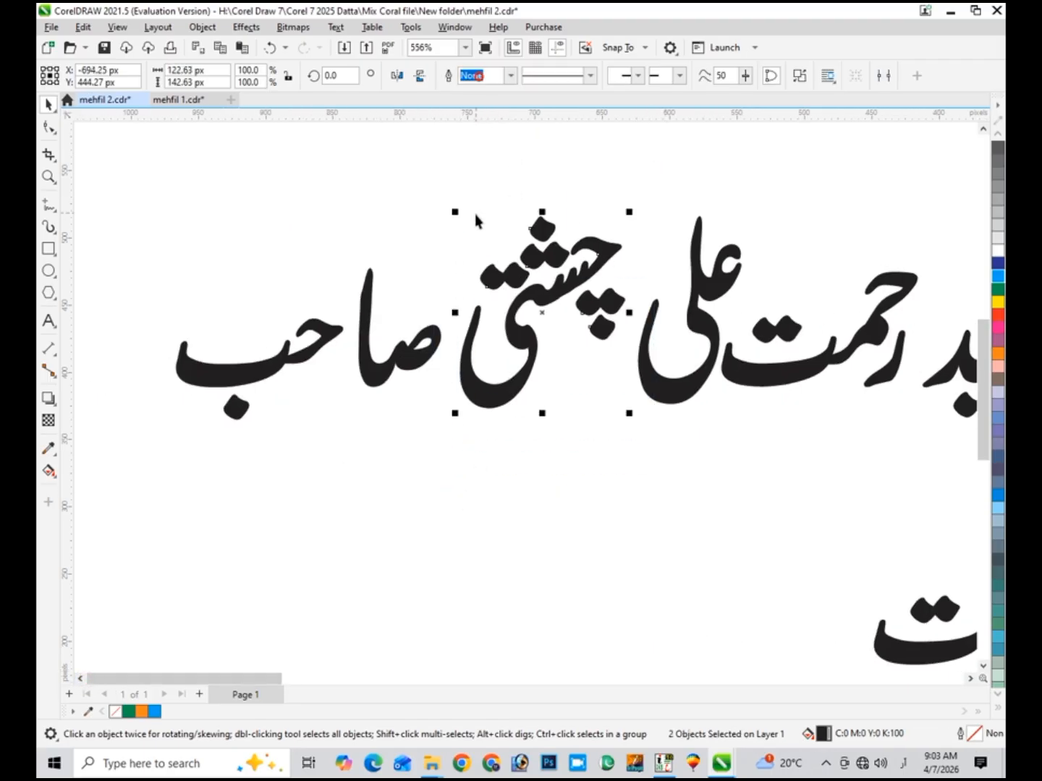
# - Move صا against حب and weld صاحب, redoing the weld after an undo, then zoom out
pyautogui.click(369, 383)
pyautogui.moveTo(379, 382); pyautogui.dragTo(361, 382)
pyautogui.moveTo(457, 209); pyautogui.dragTo(139, 488)
pyautogui.click(499, 76)
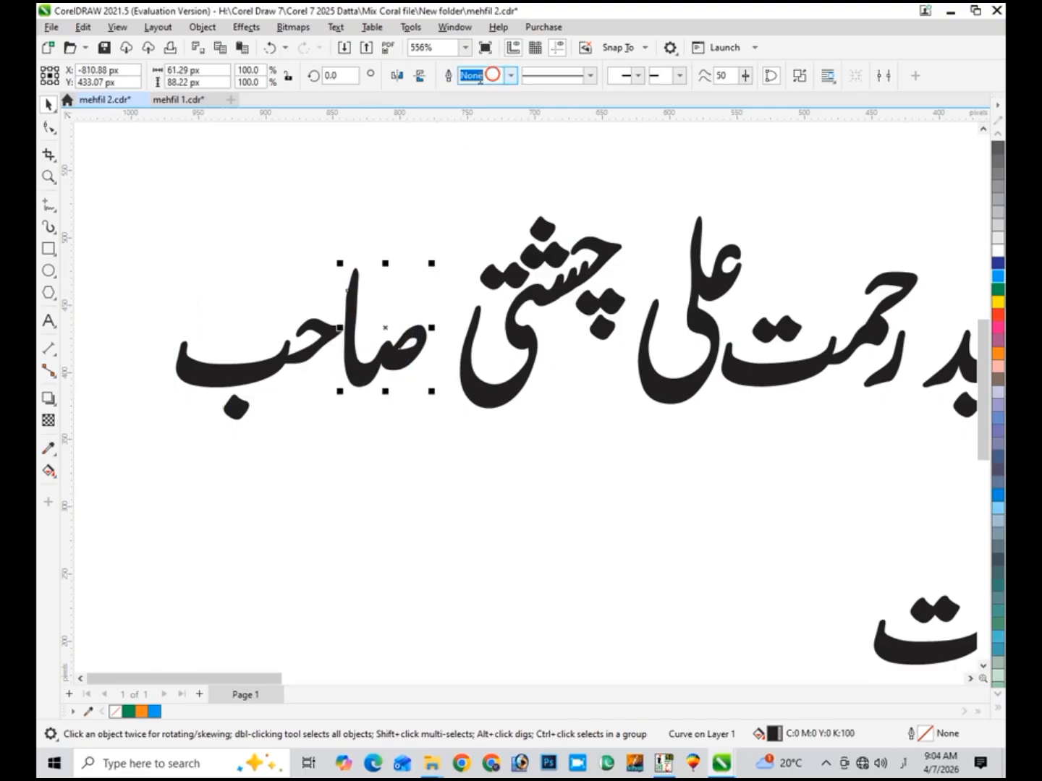
pyautogui.hotkey('ctrl', 'z')
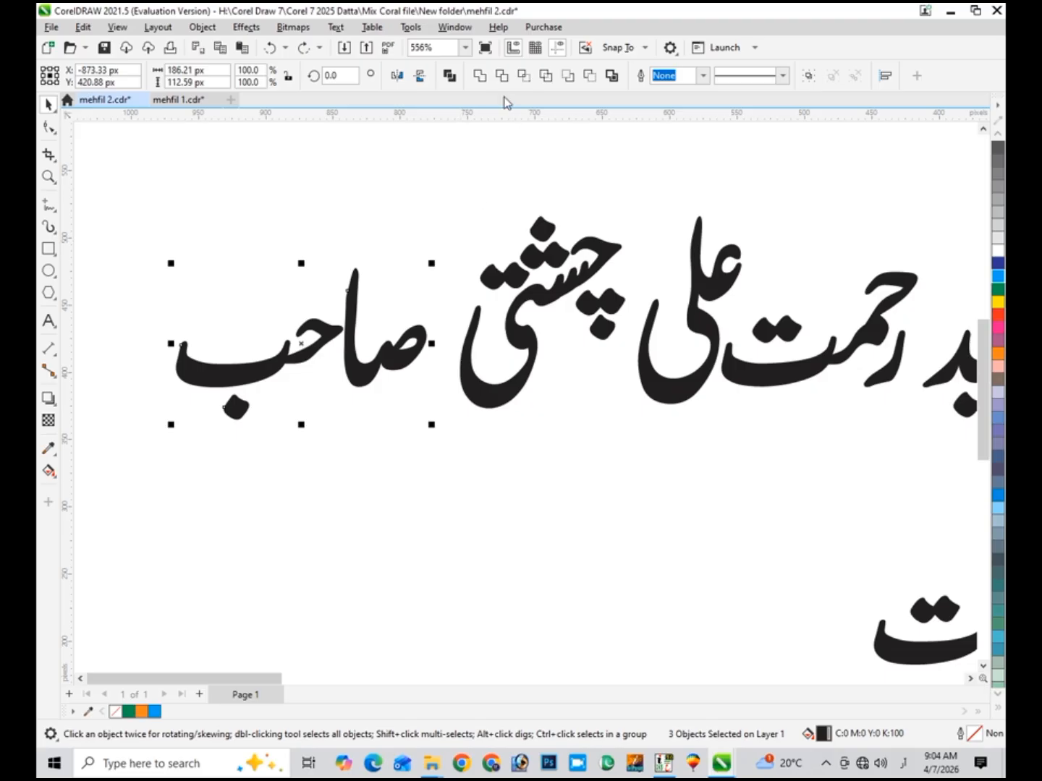
pyautogui.click(485, 78)
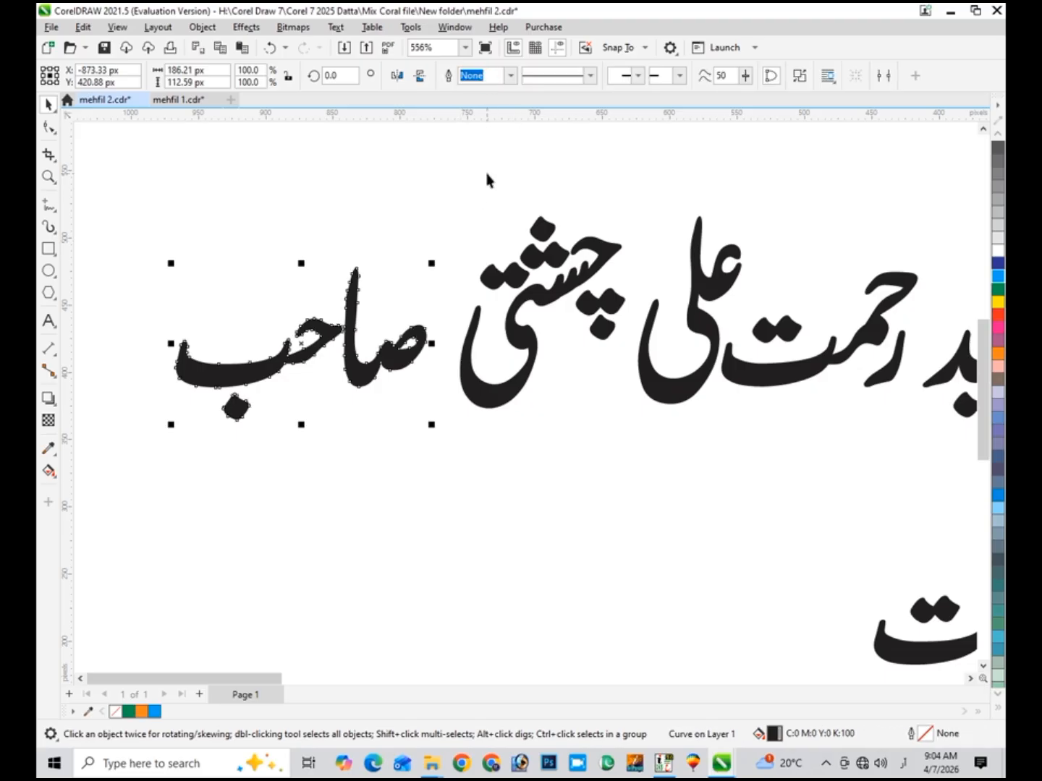
pyautogui.press('F4')
pyautogui.click(268, 523)
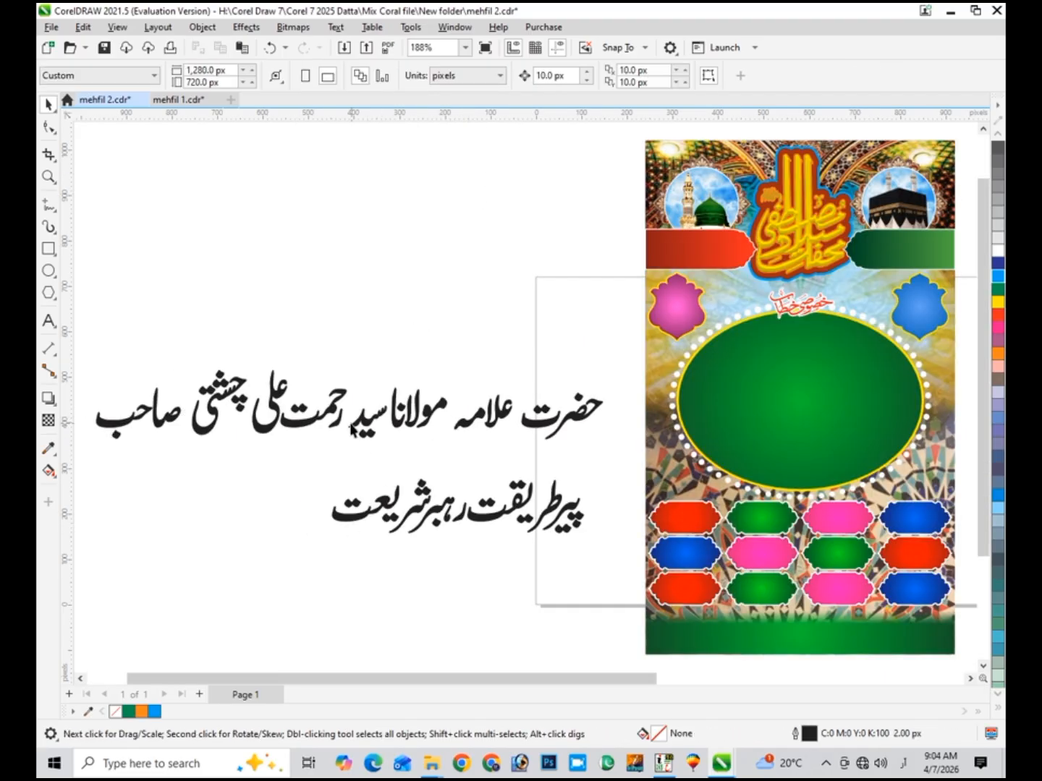
pyautogui.click(329, 419)
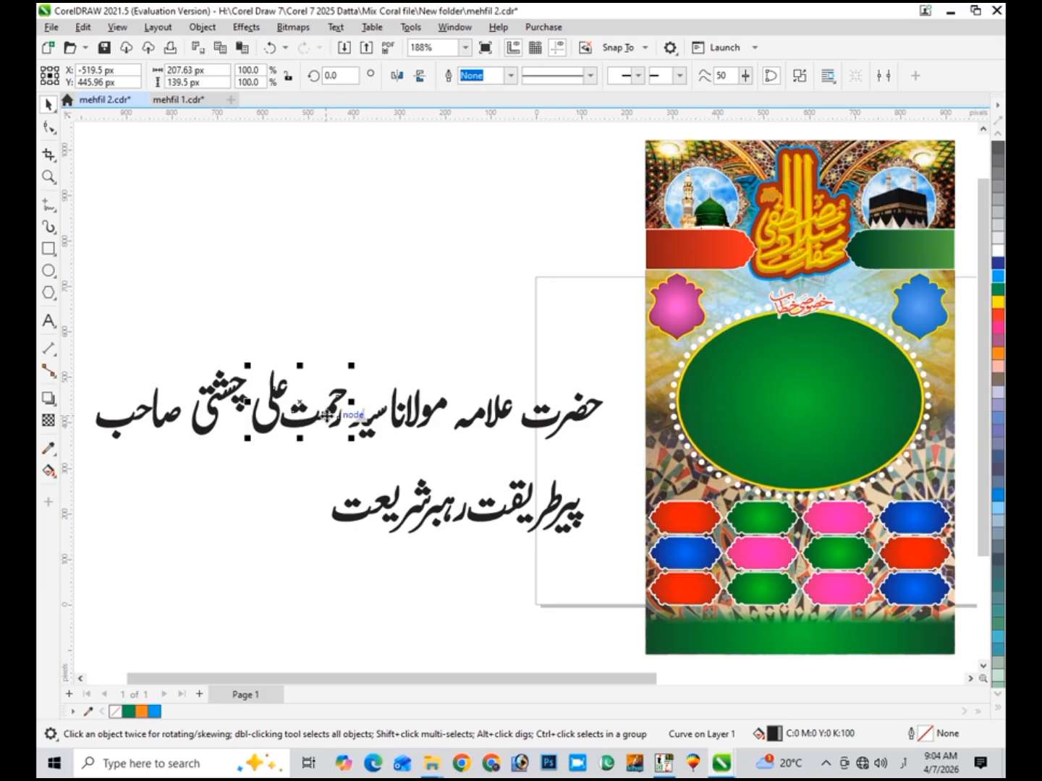
pyautogui.moveTo(327, 414); pyautogui.dragTo(836, 418)
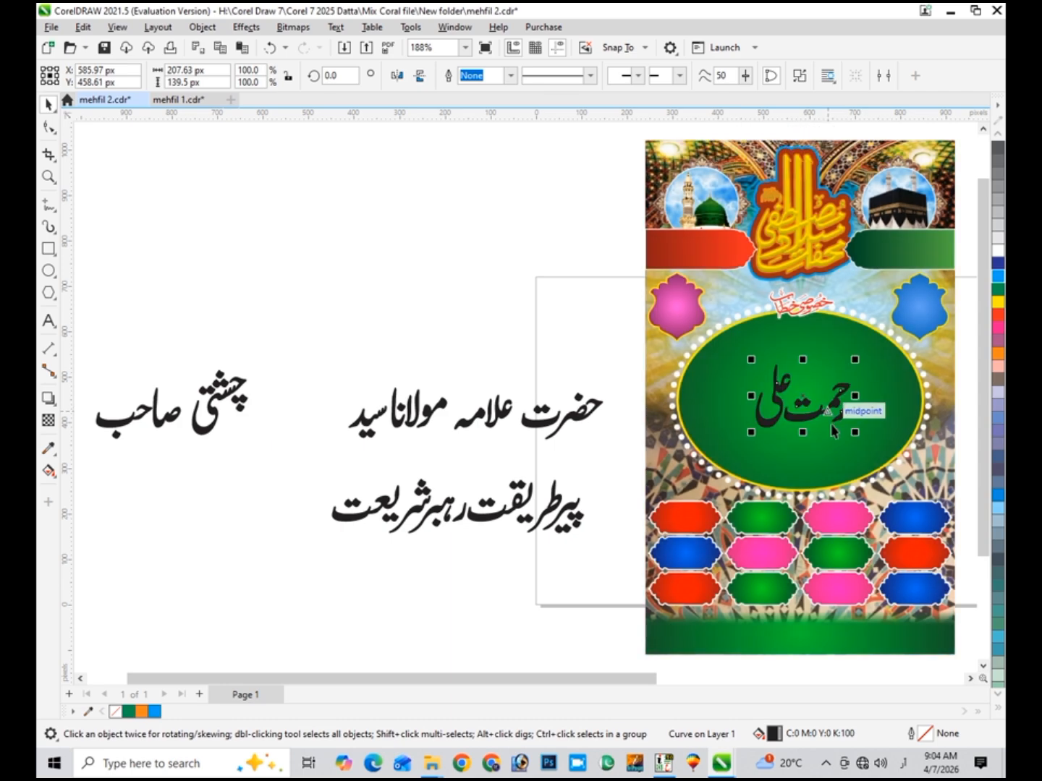
pyautogui.moveTo(854, 359); pyautogui.dragTo(882, 343)
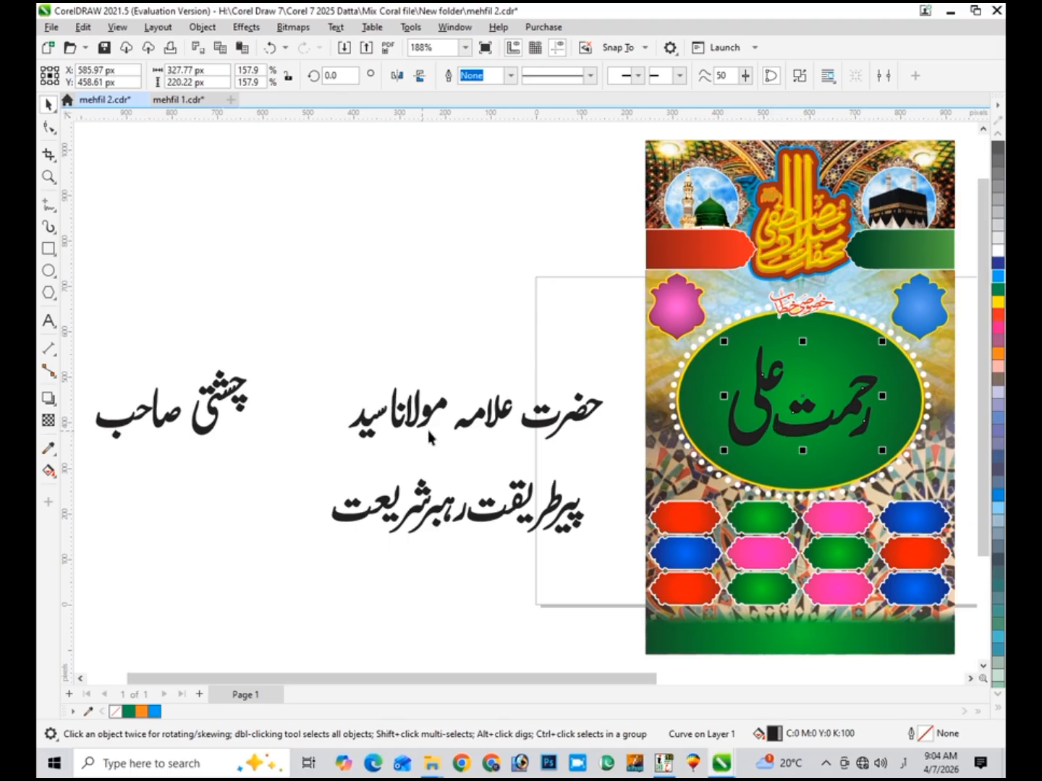
pyautogui.click(233, 407)
pyautogui.moveTo(267, 384); pyautogui.dragTo(740, 370)
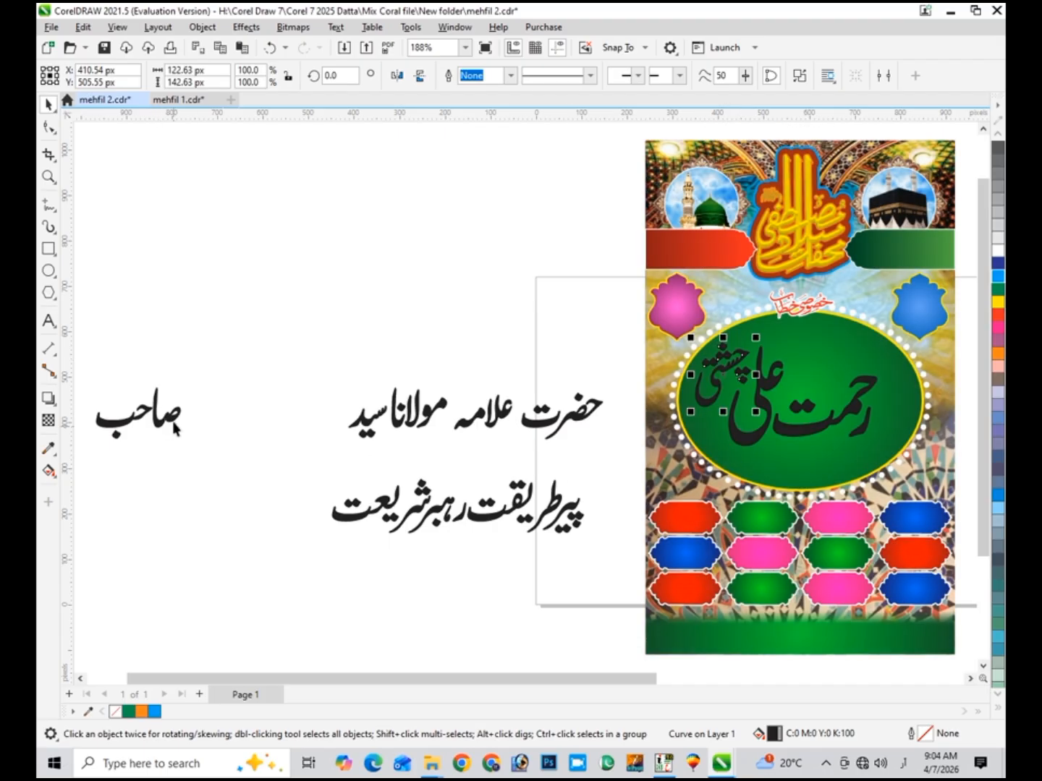
pyautogui.click(176, 429)
pyautogui.moveTo(176, 428); pyautogui.dragTo(833, 432)
pyautogui.moveTo(821, 474); pyautogui.dragTo(820, 461)
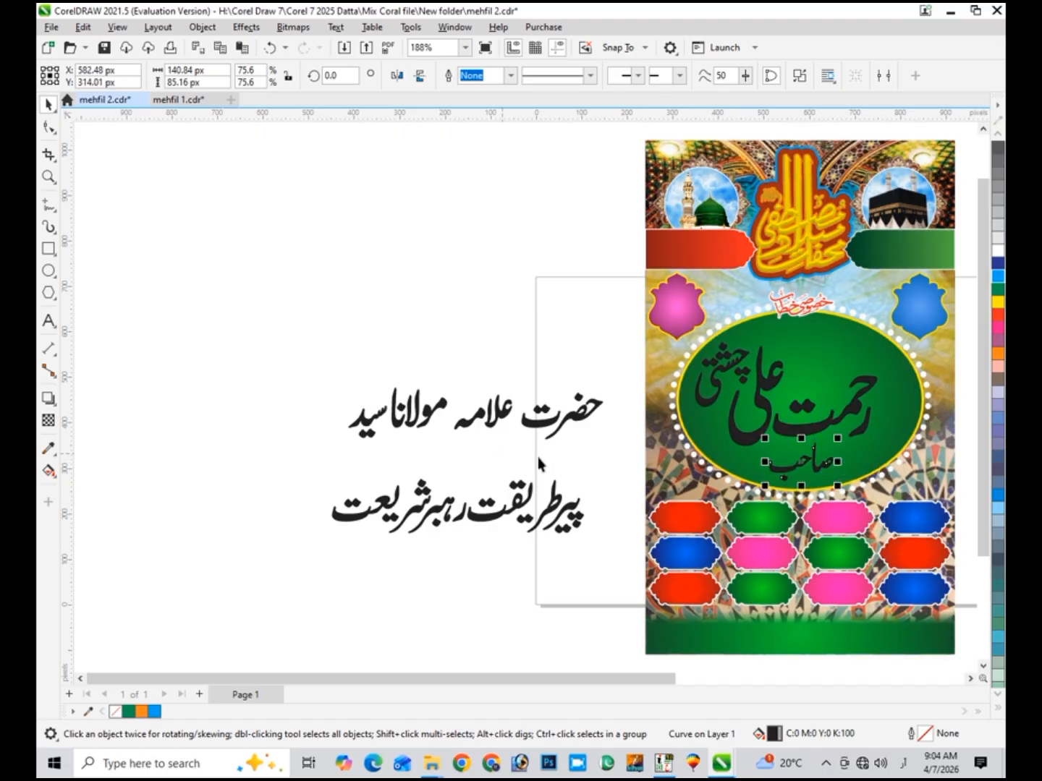
# - Shrink پیرطریقت رہبرشریعت to 38.6% at the oval's top, add سید and half-size حضرت علامہ مولانا
pyautogui.click(572, 502)
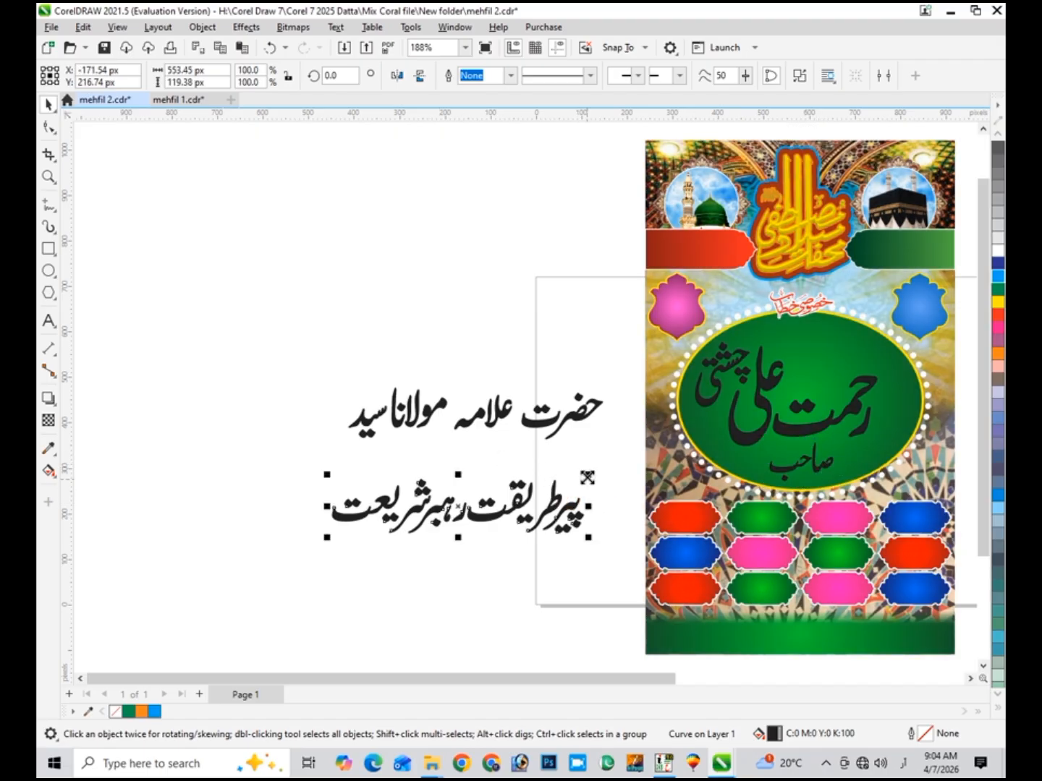
pyautogui.moveTo(588, 475); pyautogui.dragTo(511, 472)
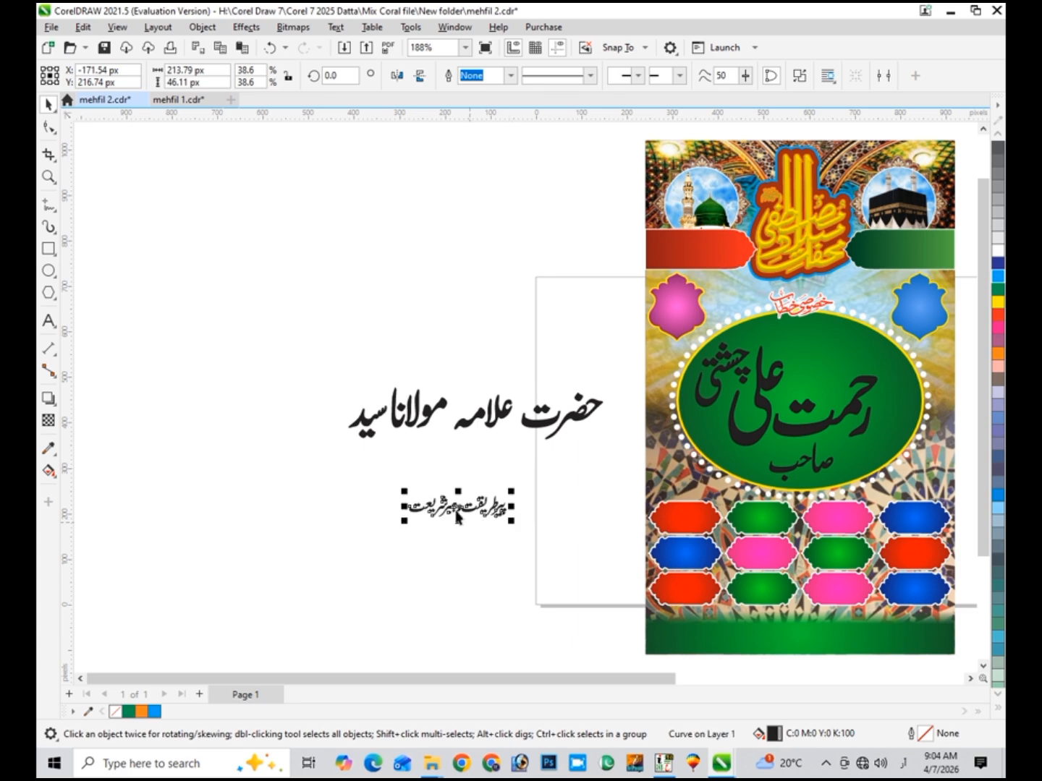
pyautogui.moveTo(454, 499); pyautogui.dragTo(822, 338)
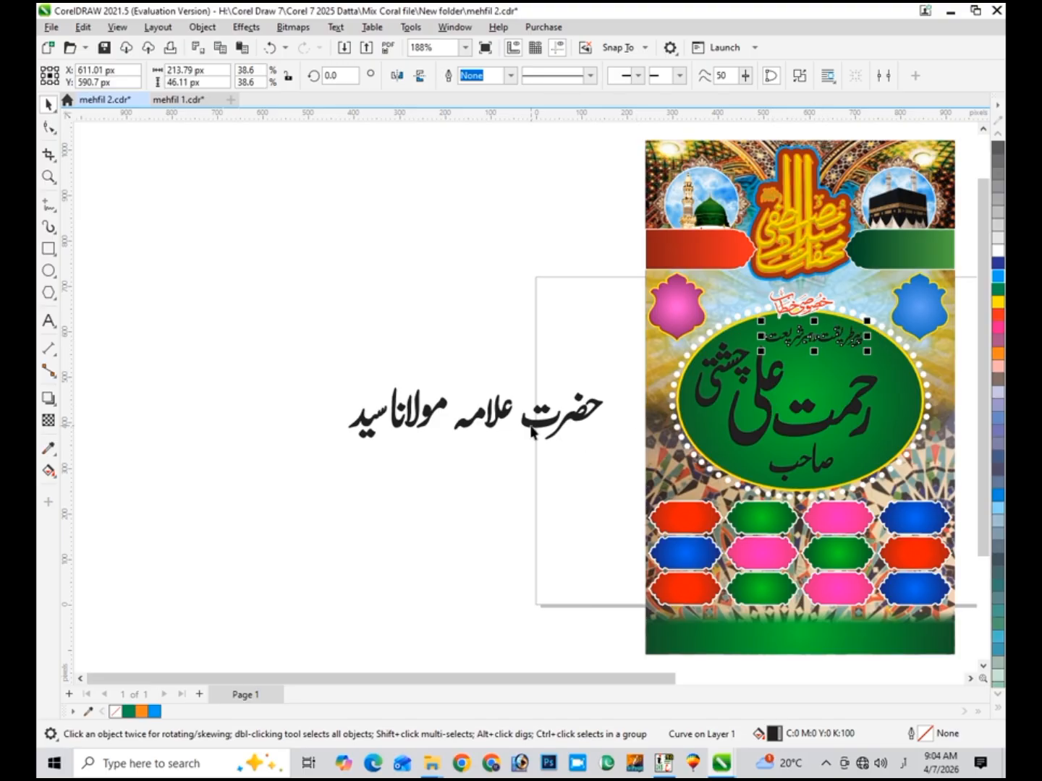
pyautogui.moveTo(371, 422); pyautogui.dragTo(865, 454)
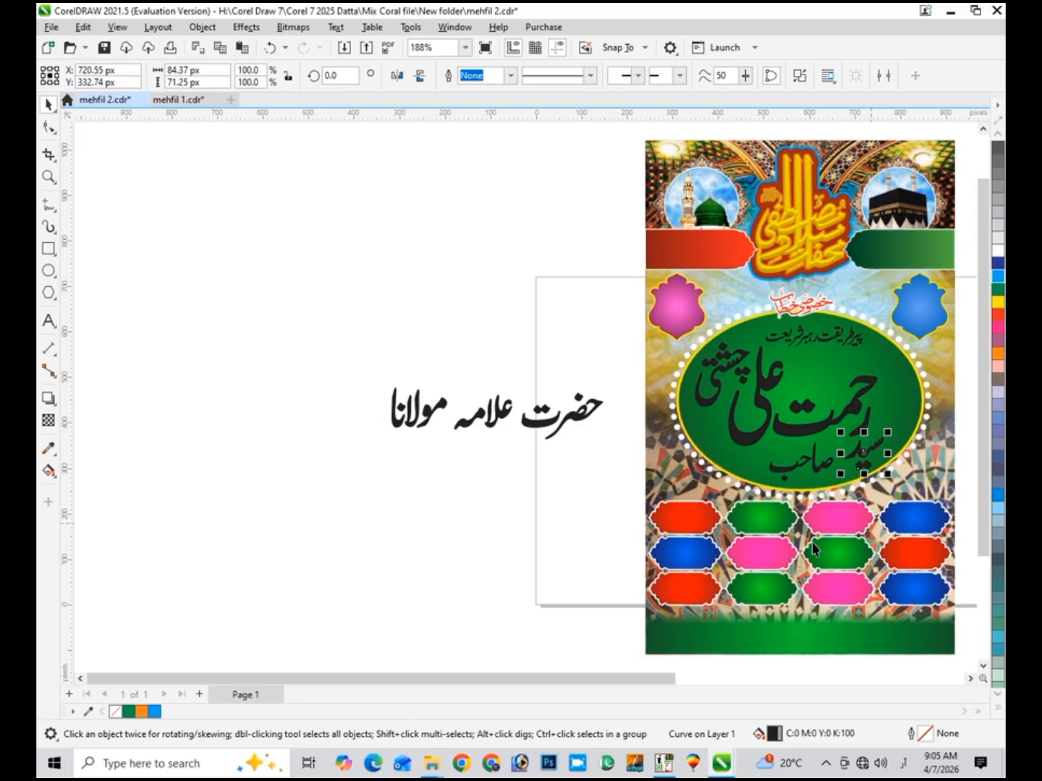
pyautogui.click(546, 433)
pyautogui.moveTo(302, 353); pyautogui.dragTo(638, 474)
pyautogui.moveTo(612, 384); pyautogui.dragTo(554, 379)
pyautogui.moveTo(499, 413); pyautogui.dragTo(822, 366)
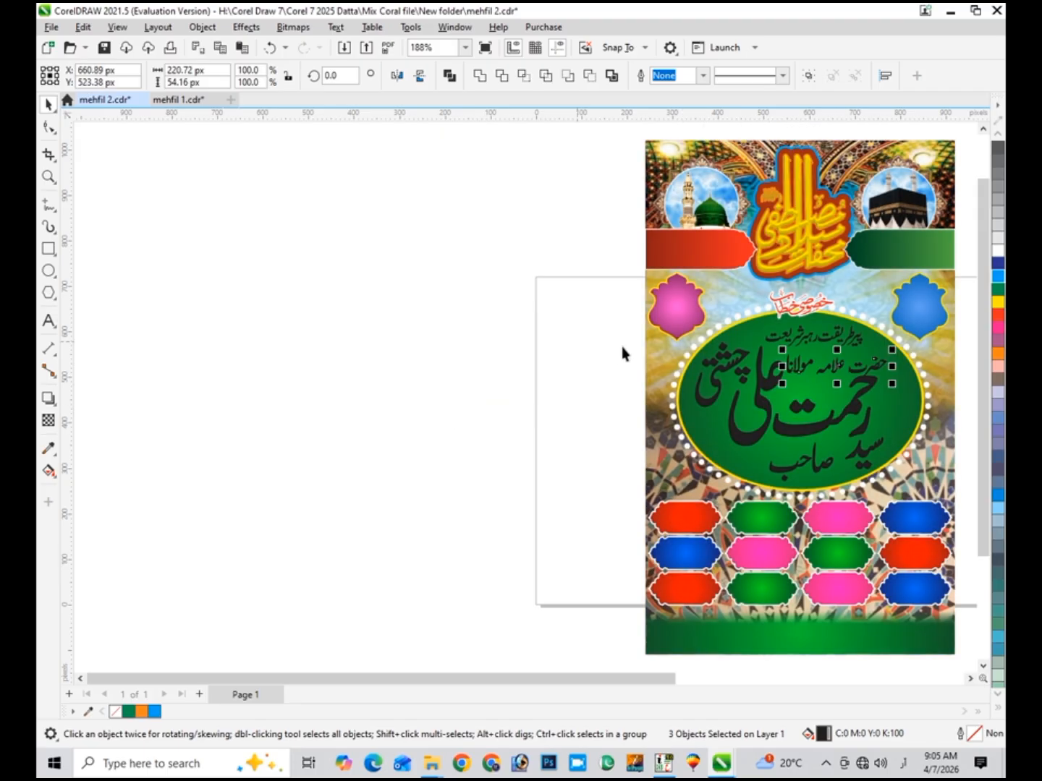
pyautogui.moveTo(604, 323); pyautogui.dragTo(933, 515)
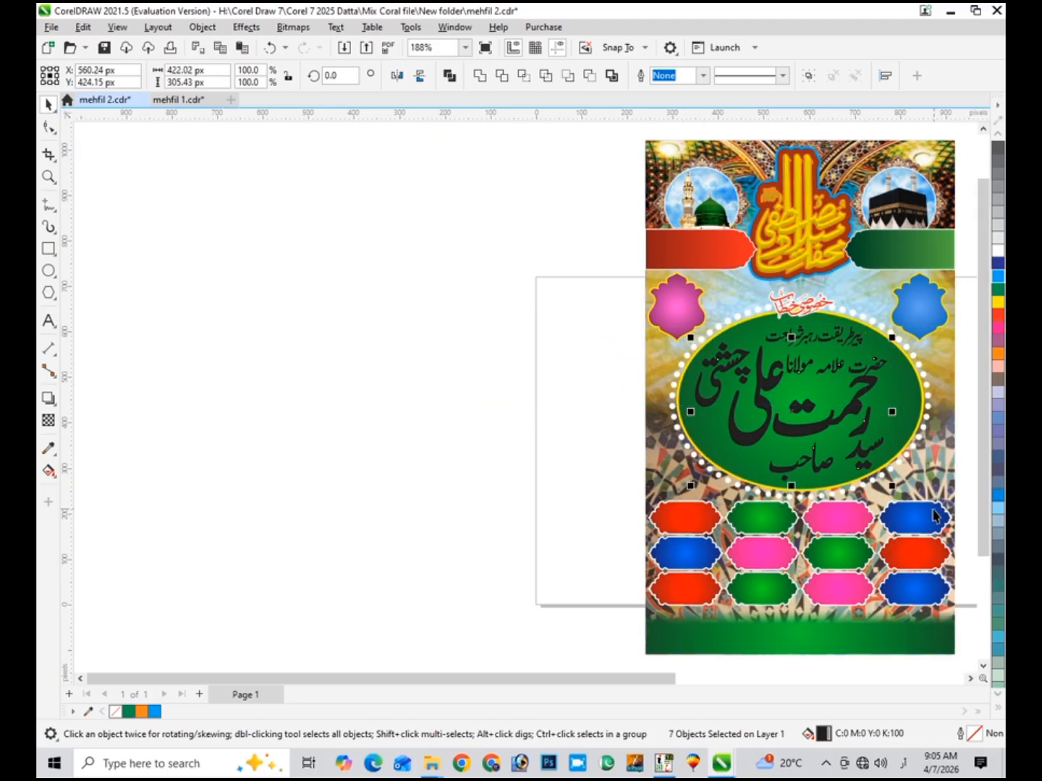
pyautogui.hotkey('shift', 'F2')
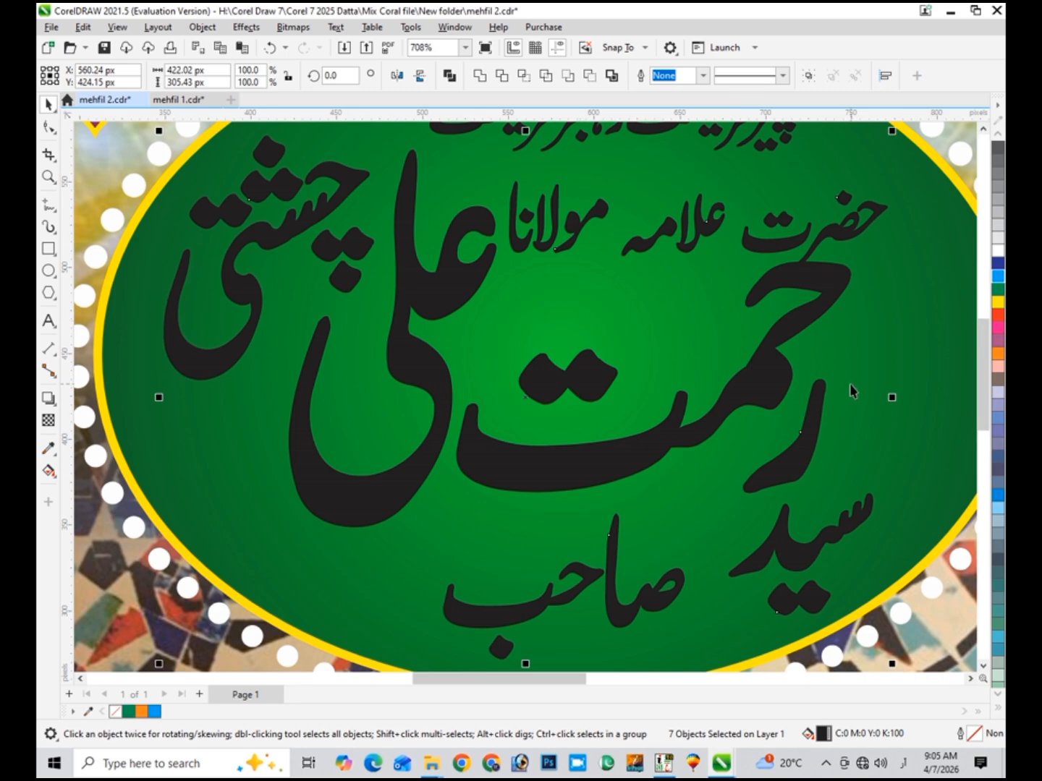
# - Move مولانا to the right side of the green oval
pyautogui.scroll(-2, 849, 391)
pyautogui.scroll(1, 848, 390)
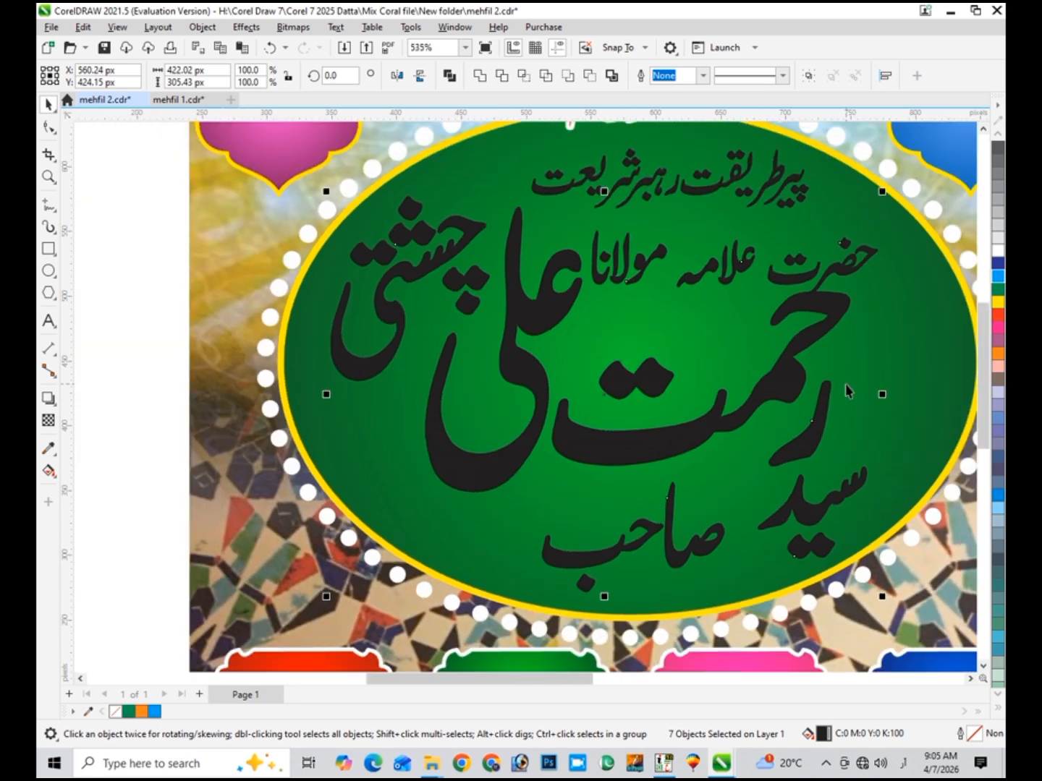
pyautogui.click(139, 337)
pyautogui.click(855, 273)
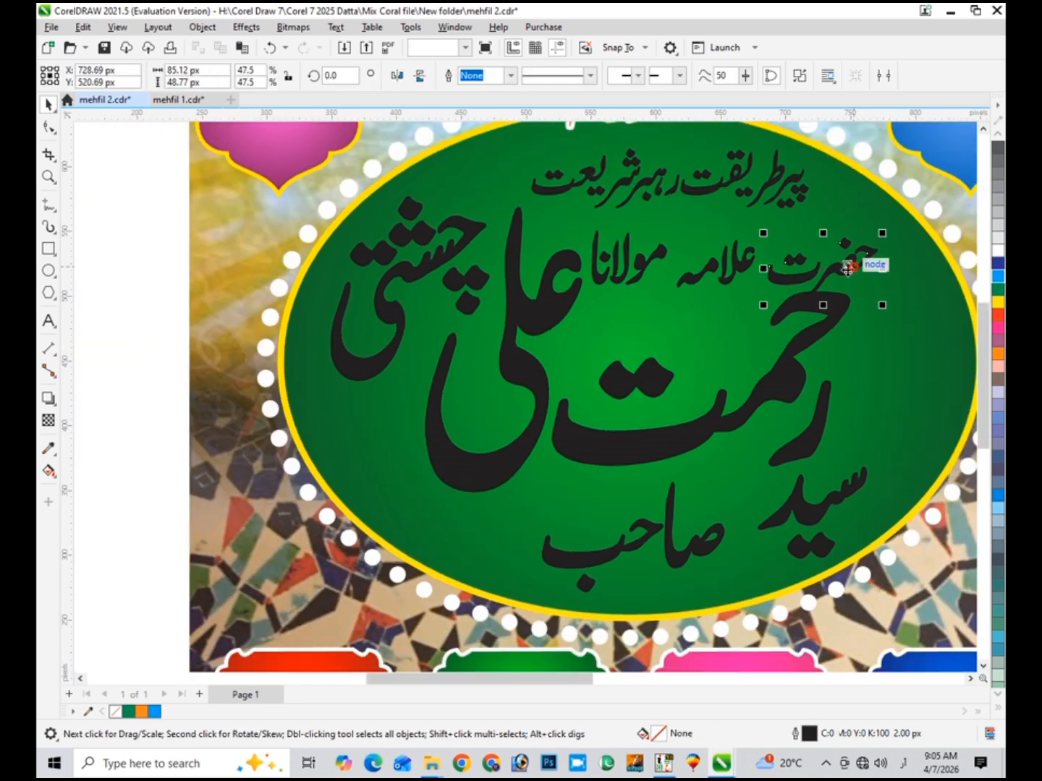
pyautogui.click(644, 263)
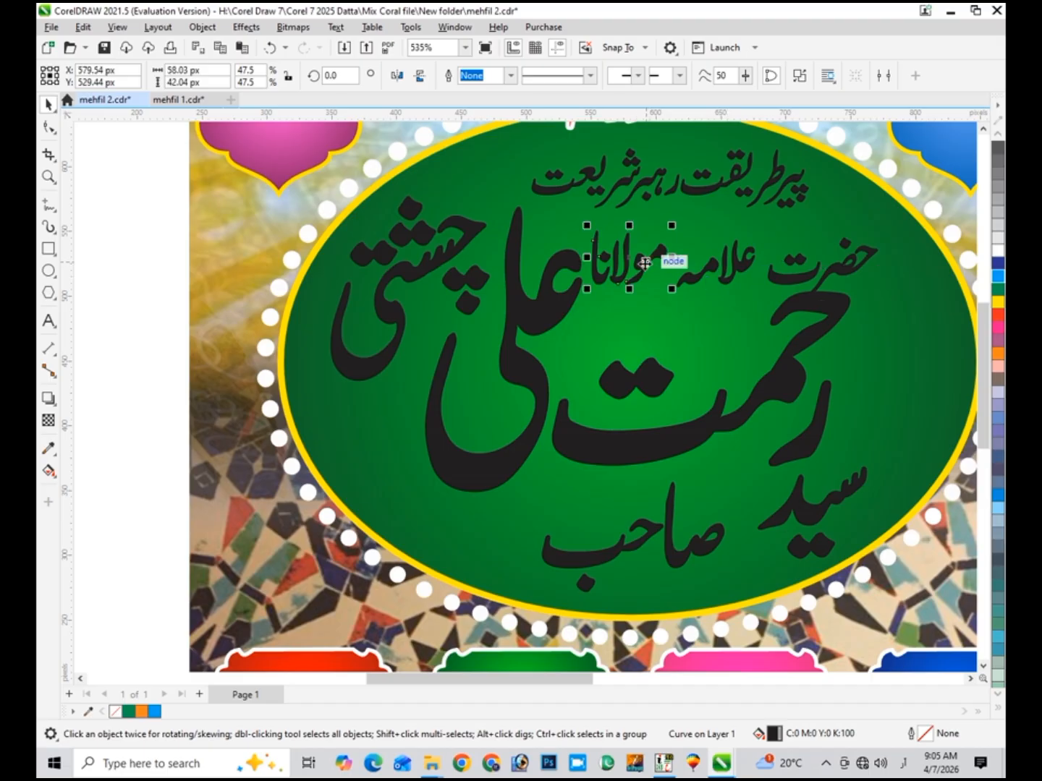
pyautogui.moveTo(644, 263); pyautogui.dragTo(913, 386)
# - Set حضرت beside علامہ as one line above the name, then select all name words including صاحب
pyautogui.click(781, 277)
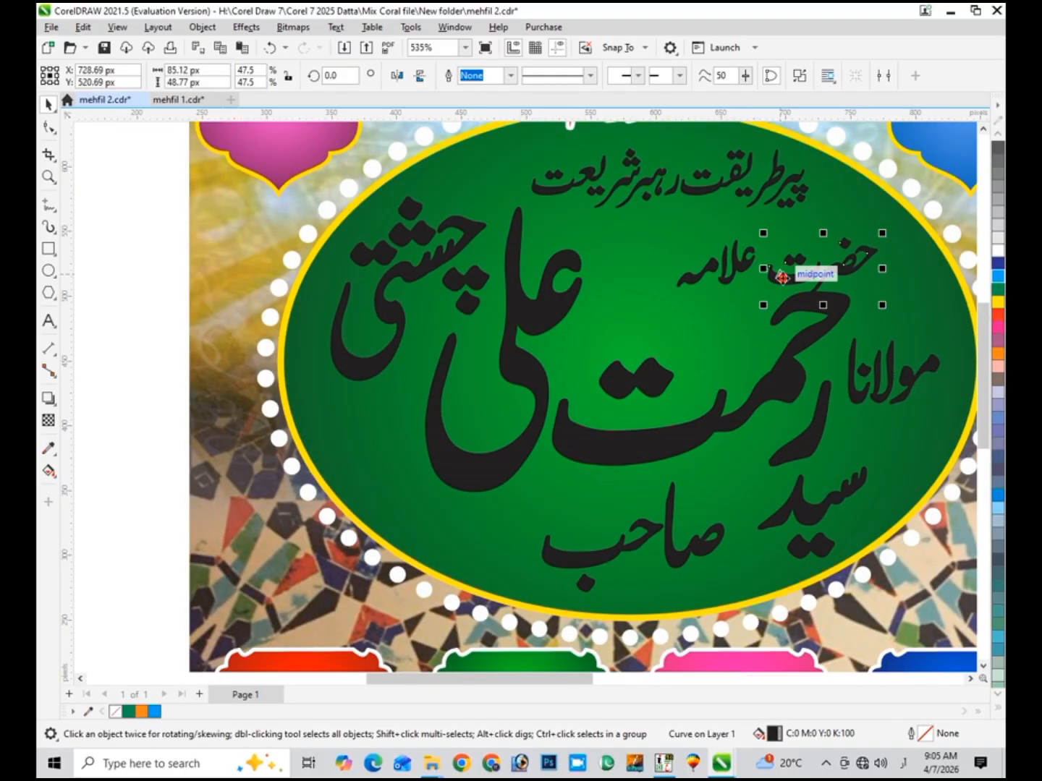
pyautogui.moveTo(782, 277); pyautogui.dragTo(654, 282)
pyautogui.keyDown('shift'); pyautogui.click(706, 275); pyautogui.keyUp('shift')
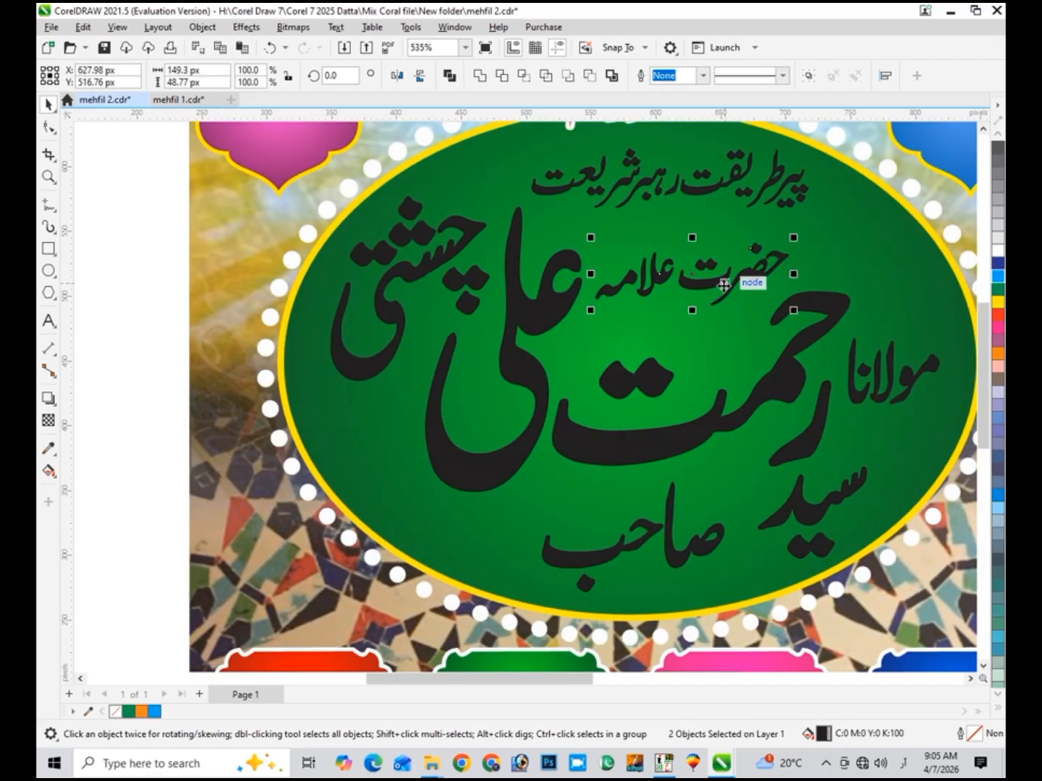
pyautogui.moveTo(724, 286); pyautogui.dragTo(737, 287)
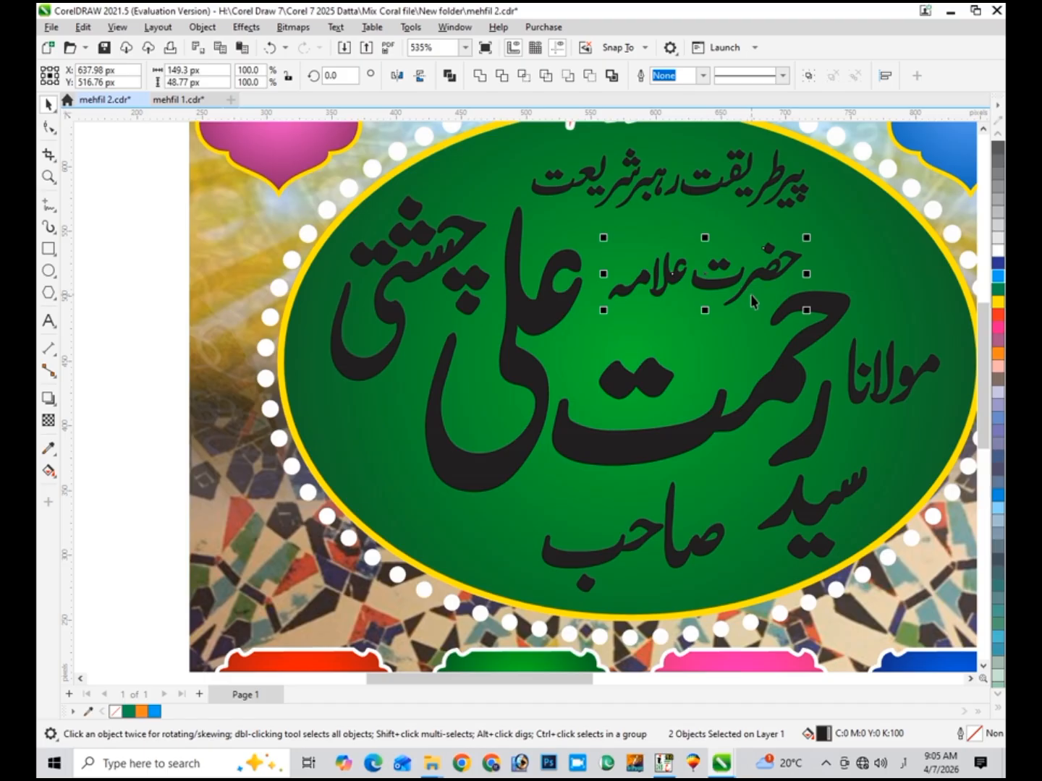
pyautogui.scroll(-1, 752, 302)
pyautogui.scroll(-3, 753, 303)
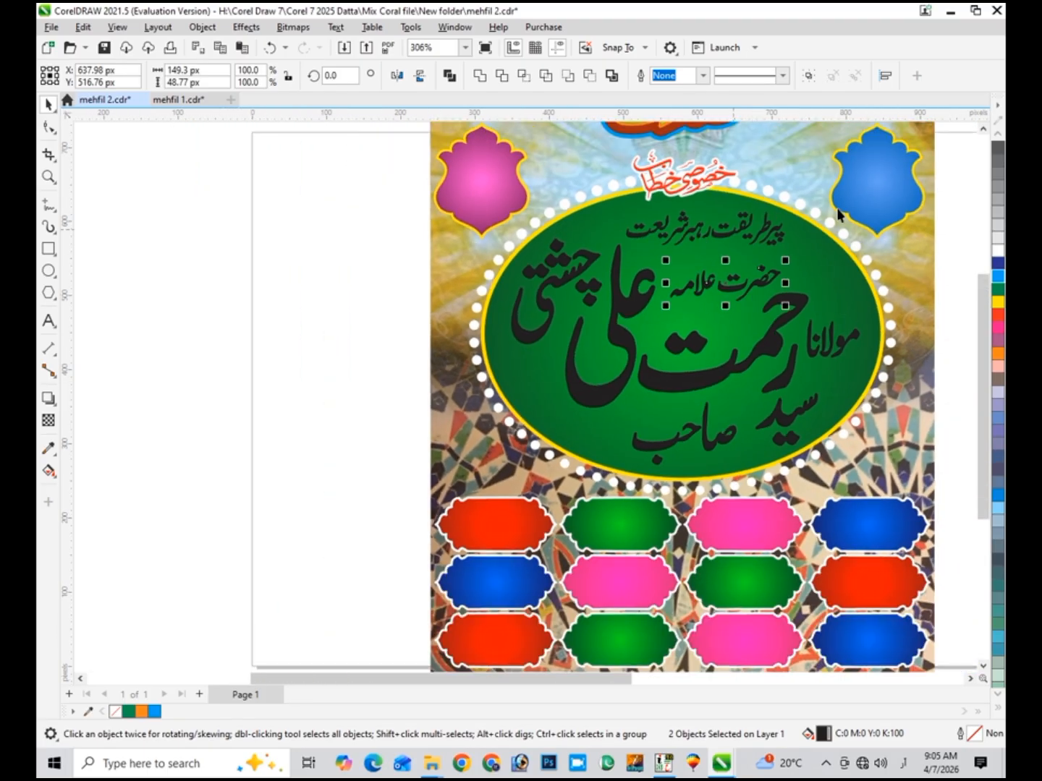
pyautogui.moveTo(918, 183); pyautogui.dragTo(492, 470)
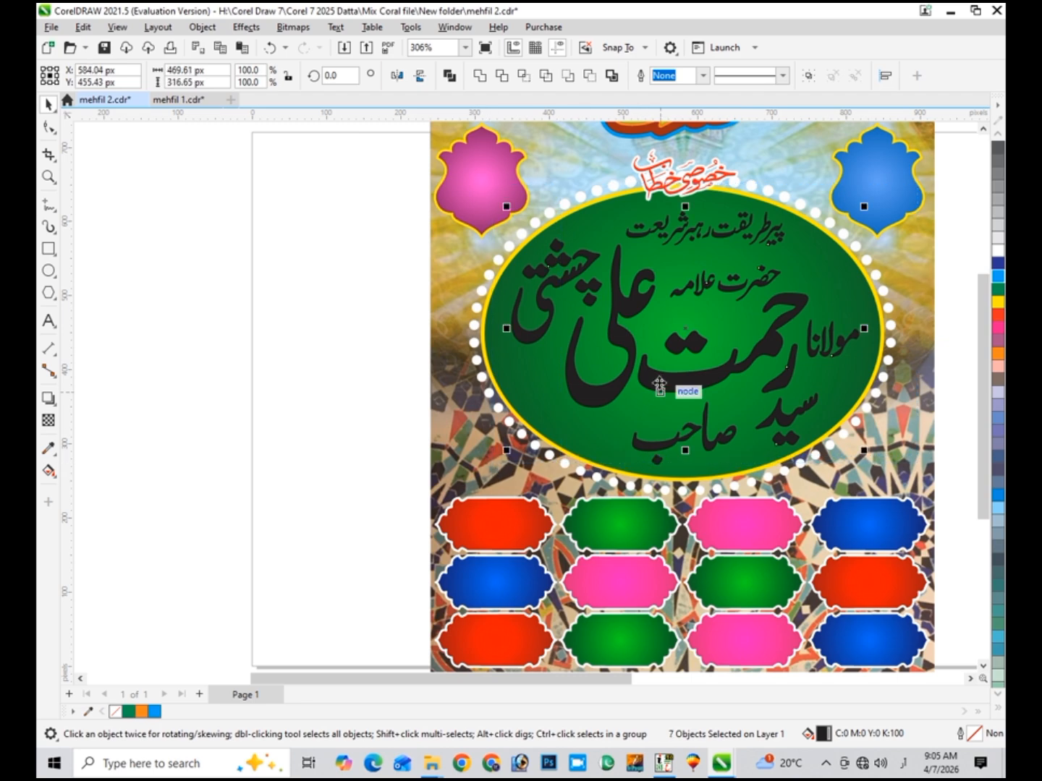
pyautogui.moveTo(659, 387); pyautogui.dragTo(650, 389)
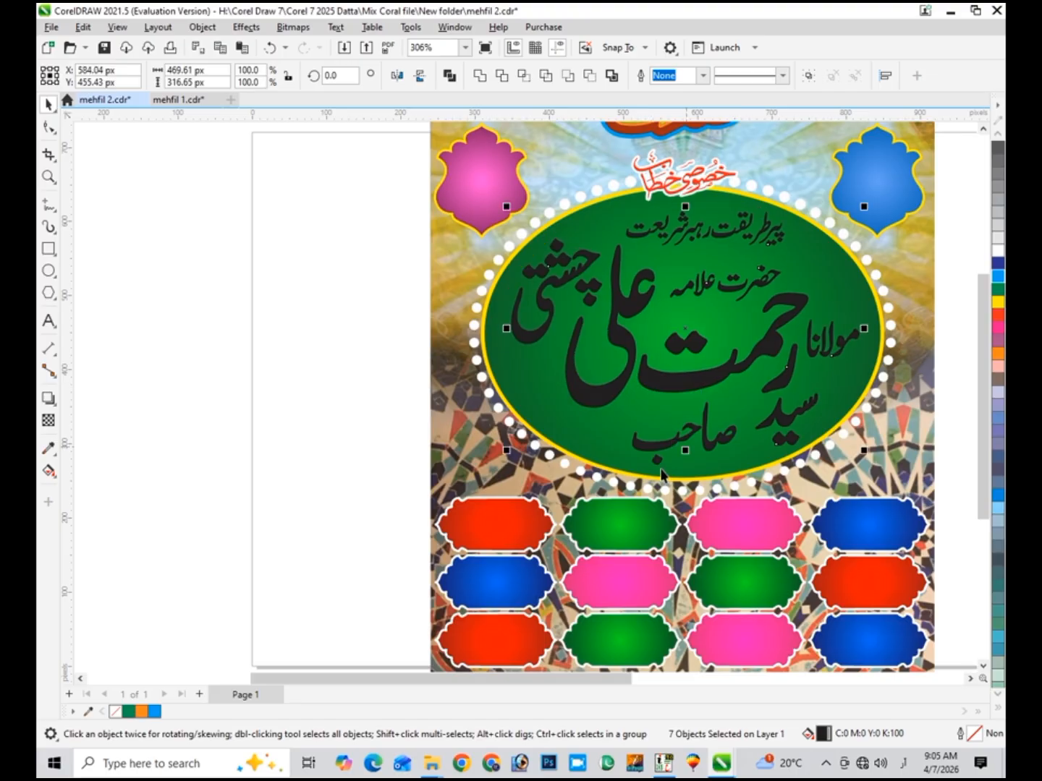
pyautogui.keyDown('shift'); pyautogui.click(646, 445); pyautogui.keyUp('shift')
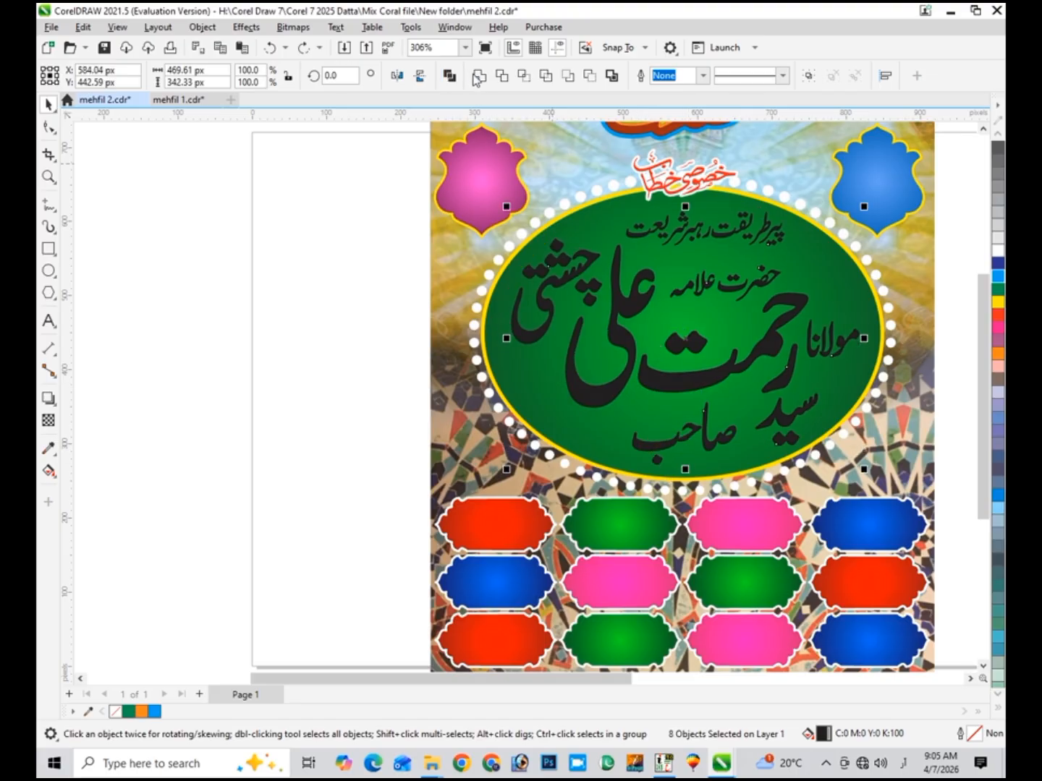
# - Combine the selected Urdu name words into one curve object with Combine (Ctrl+L)
pyautogui.click(476, 77)
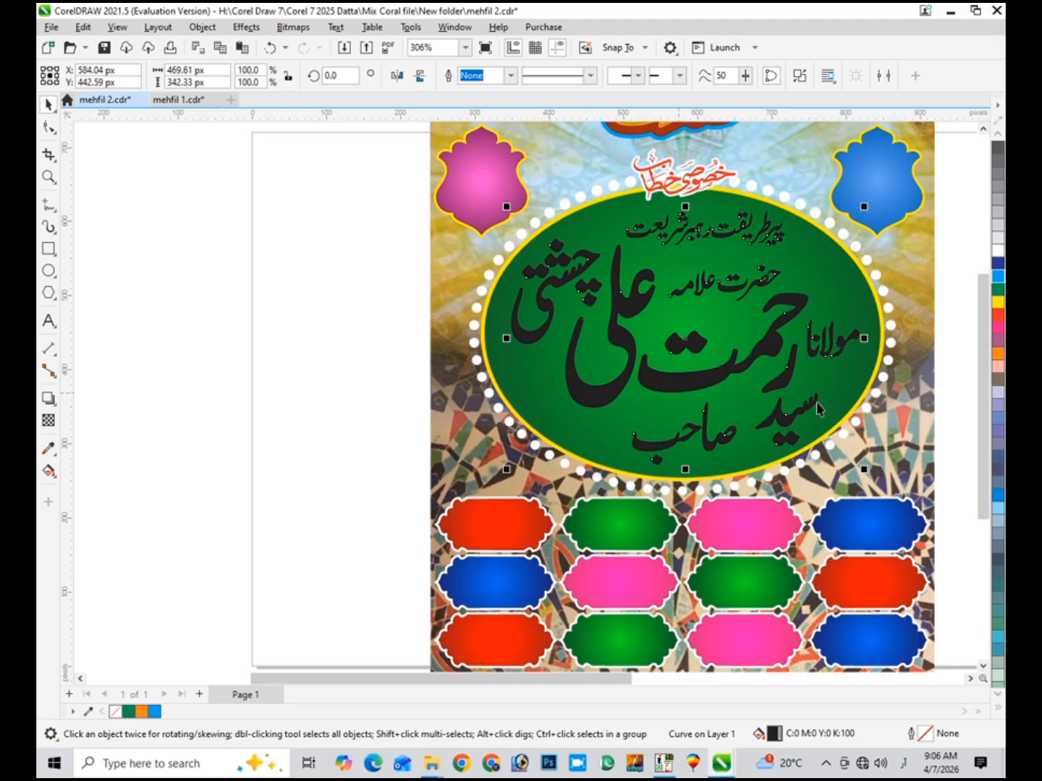
# - Give the combined name text a white fill and a black outline
pyautogui.click(288, 405)
pyautogui.click(654, 389)
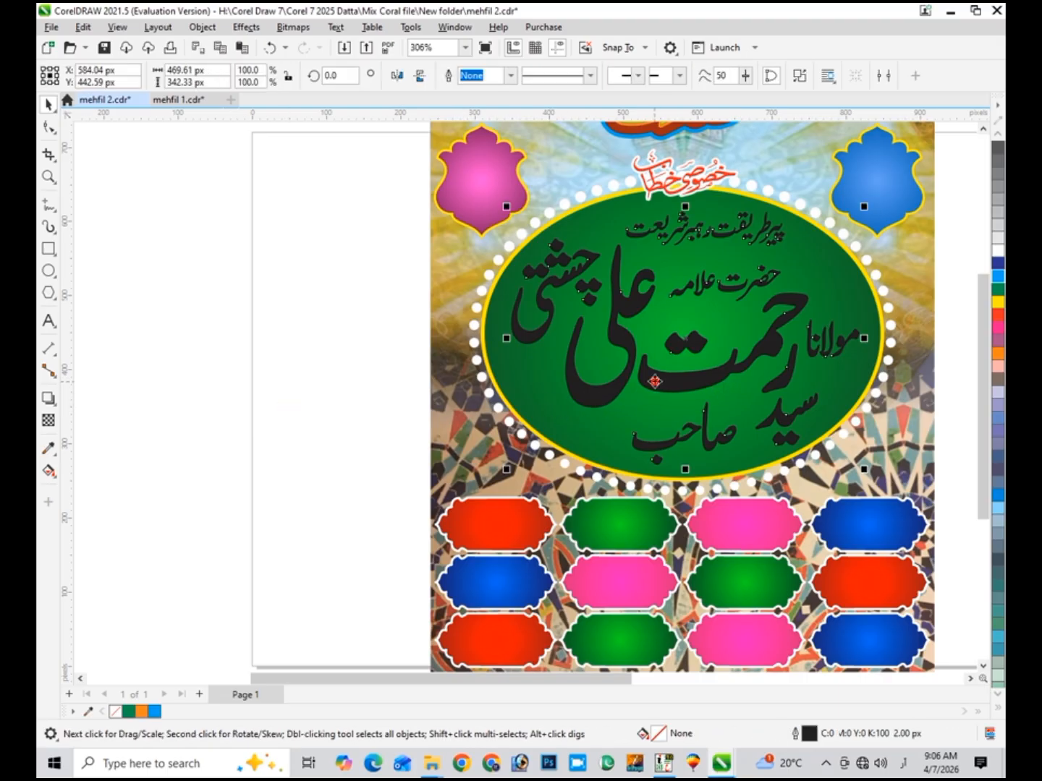
pyautogui.click(998, 251)
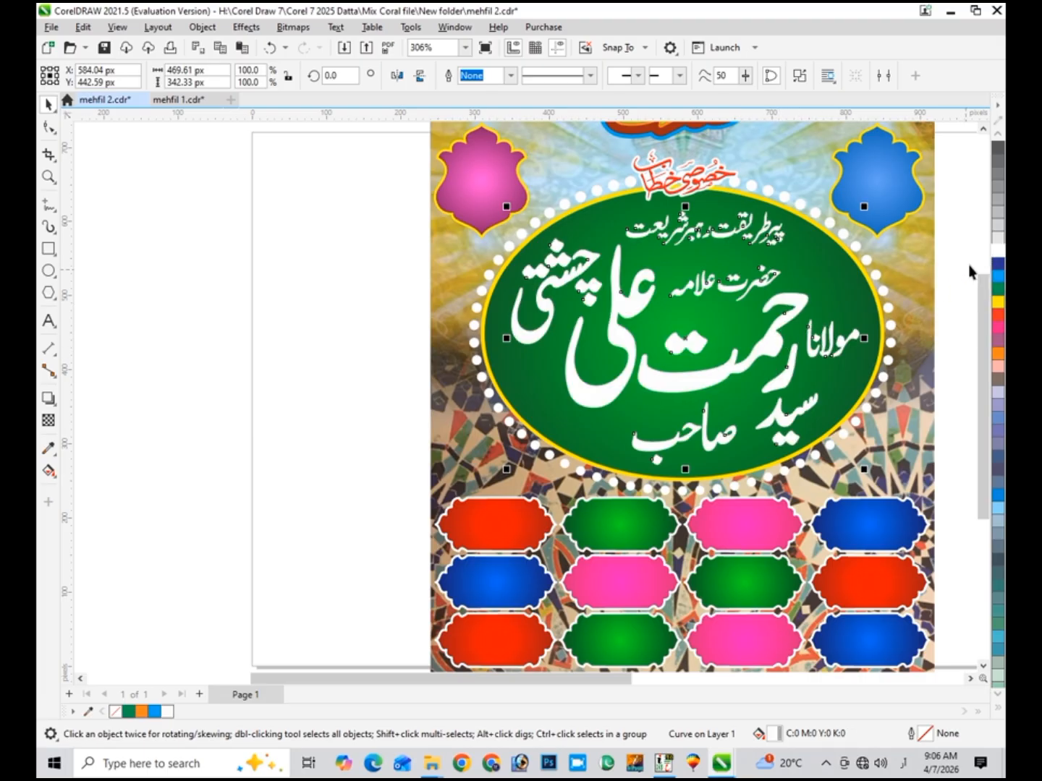
pyautogui.click(999, 138)
pyautogui.click(999, 138)
pyautogui.click(999, 139)
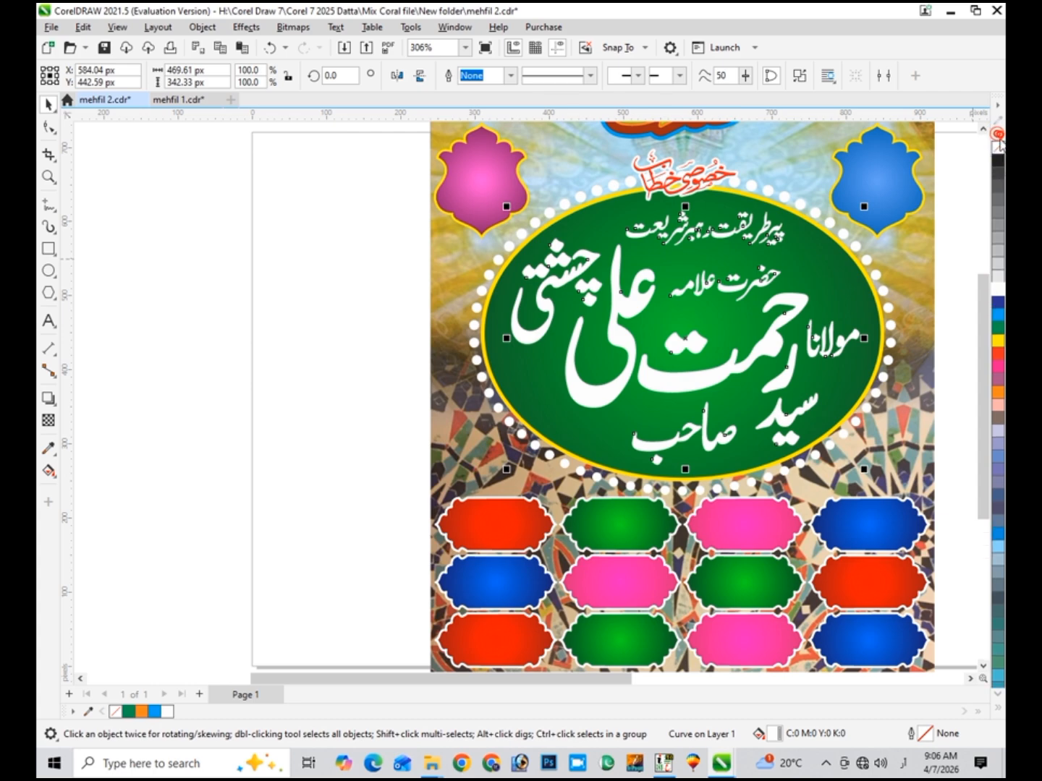
pyautogui.rightClick(998, 160)
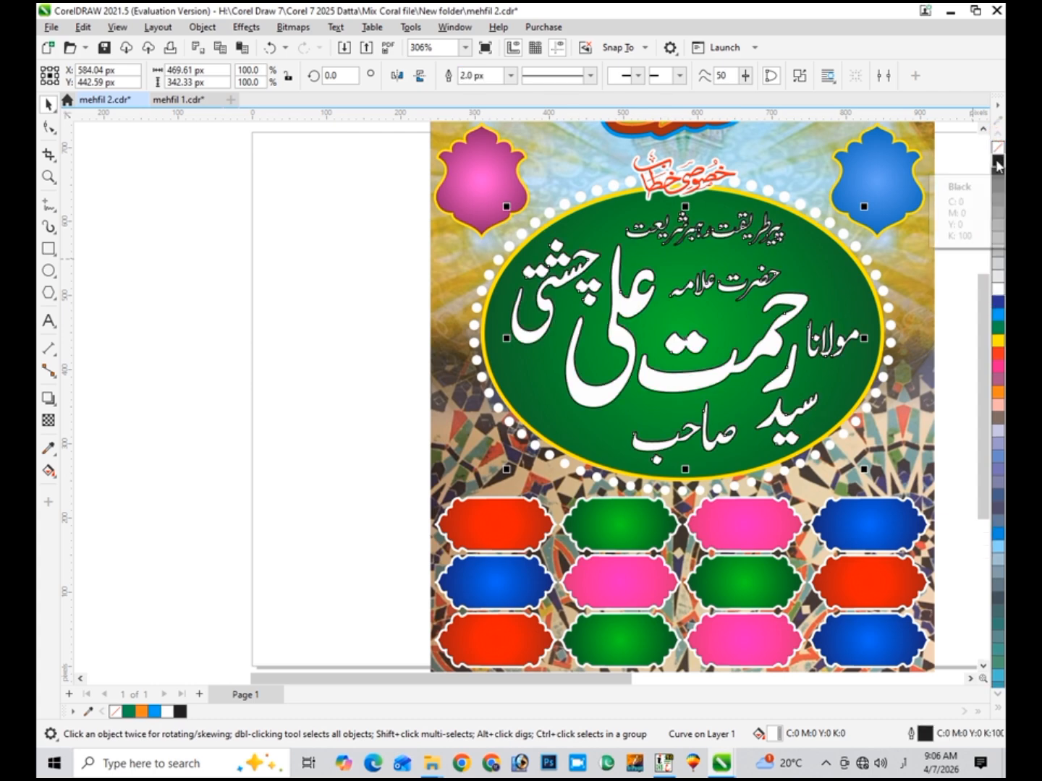
# - Set the name's outline to 6 px with rounded corners, drawn behind the fill
pyautogui.press('F12')
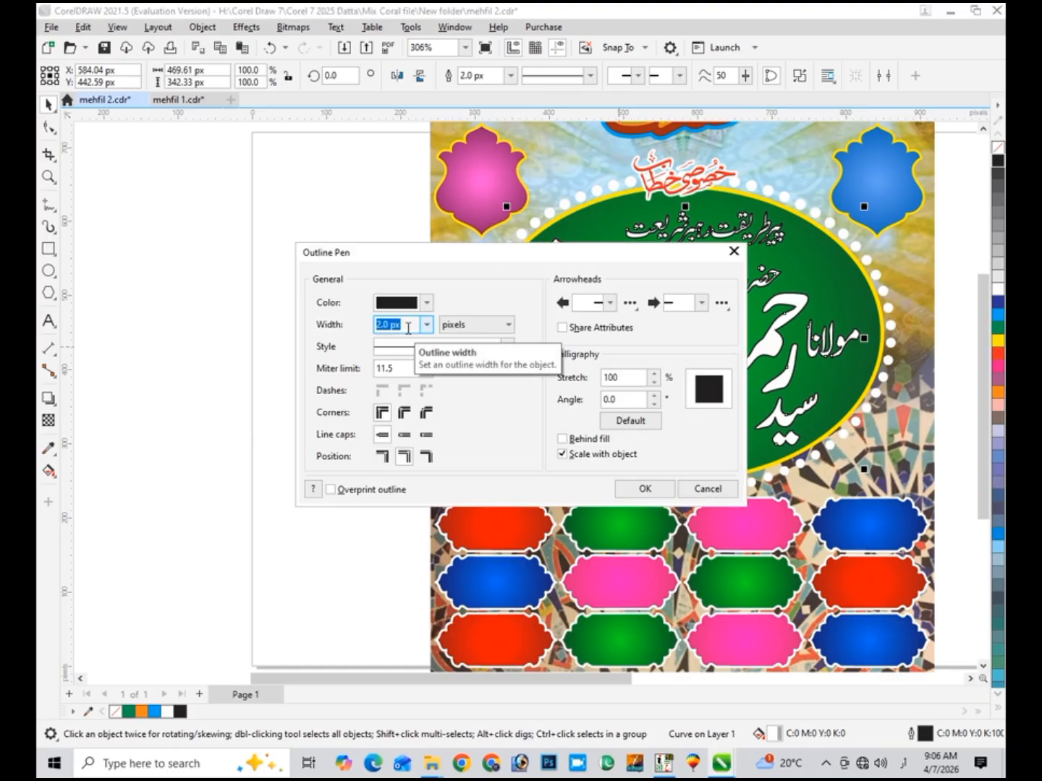
pyautogui.write('3')
pyautogui.click(404, 412)
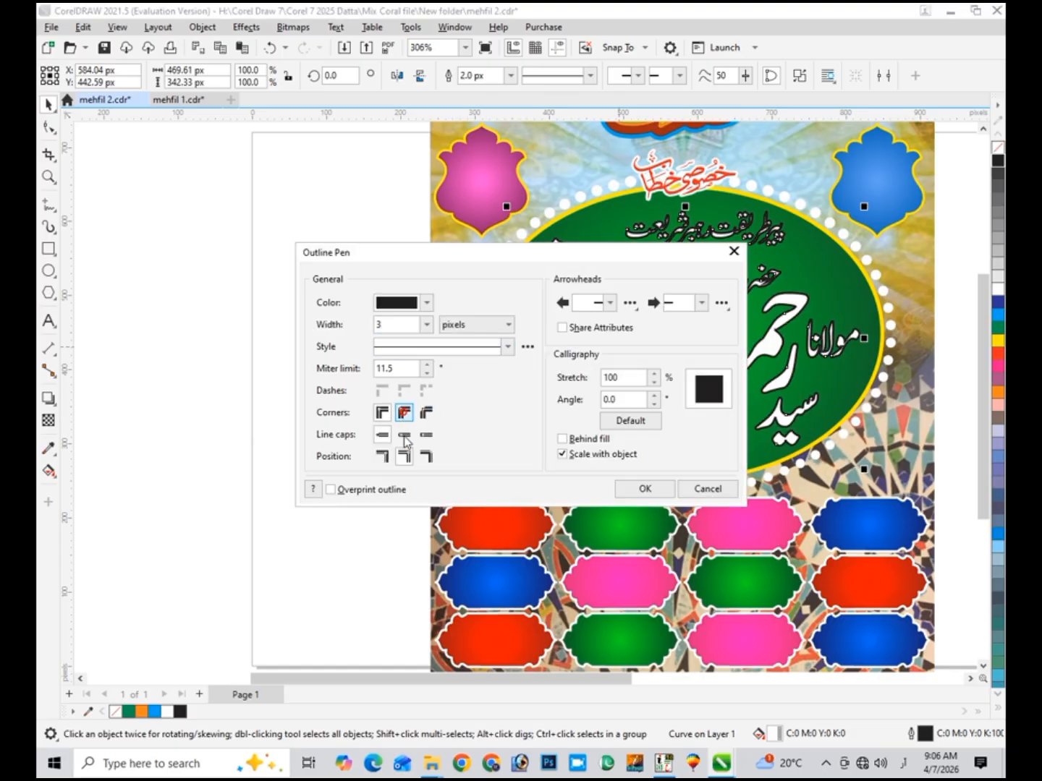
pyautogui.click(564, 439)
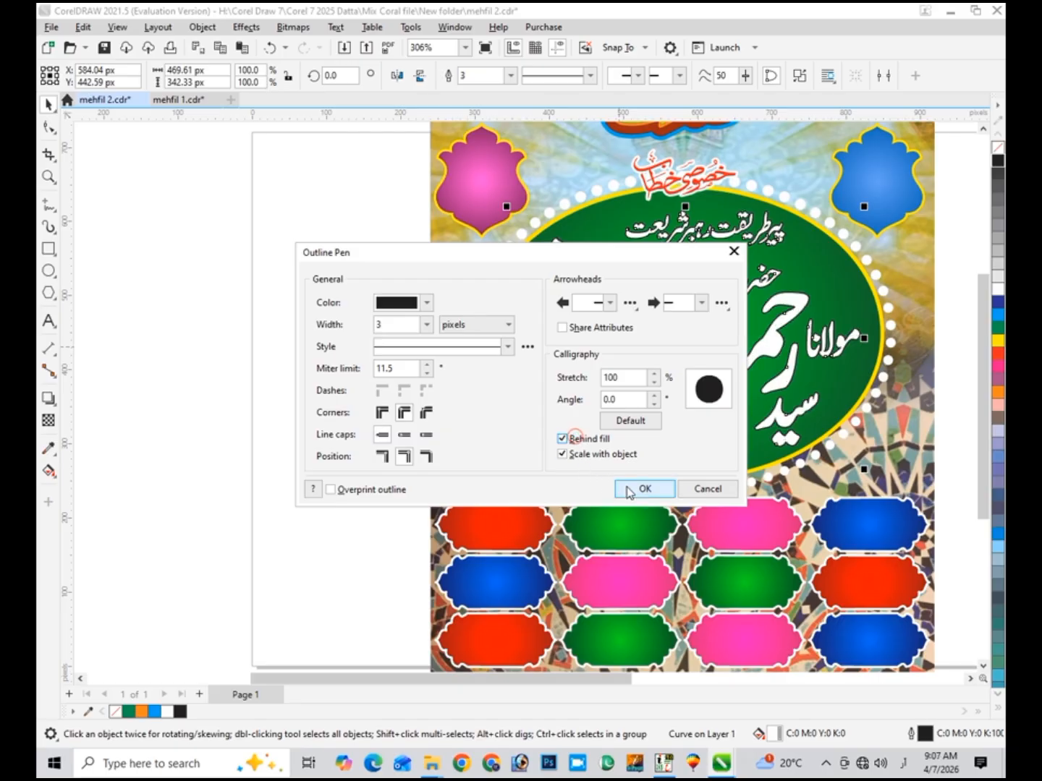
pyautogui.click(644, 489)
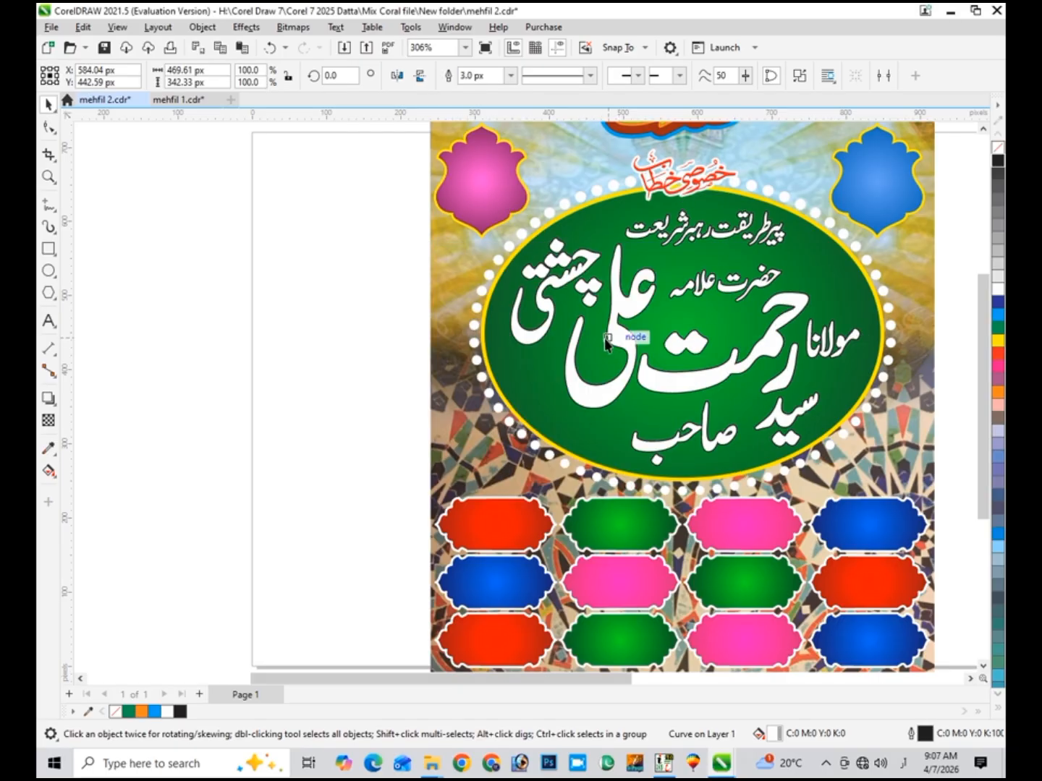
pyautogui.press('F12')
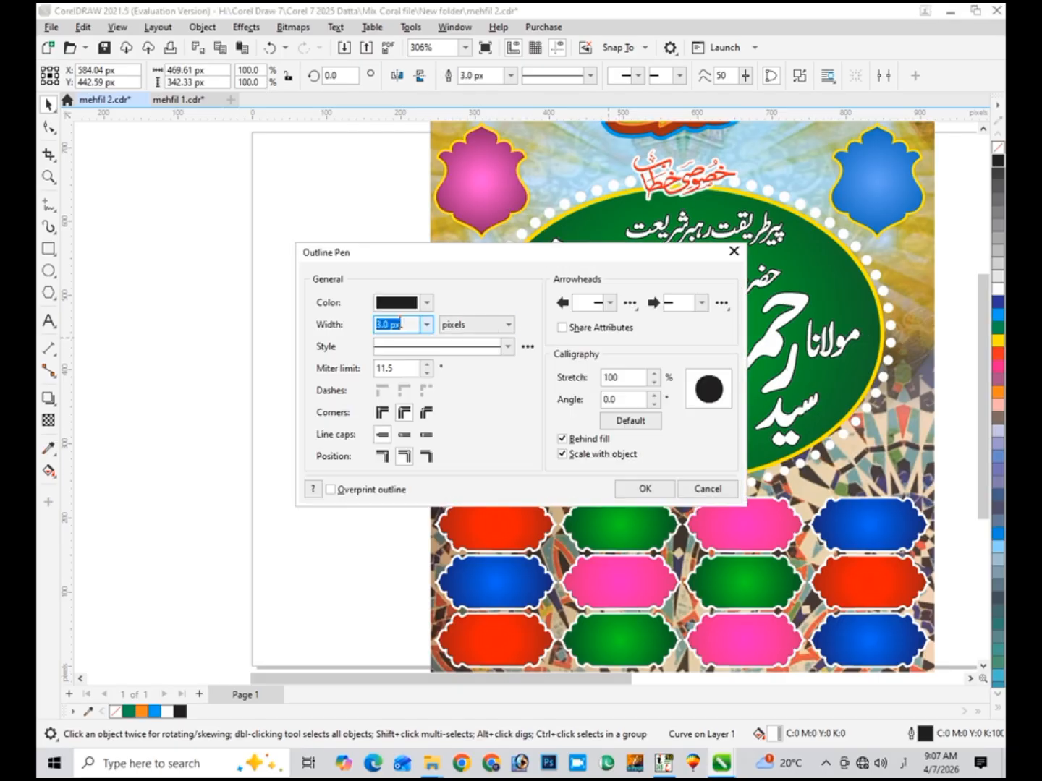
pyautogui.write('6')
pyautogui.press('Return')
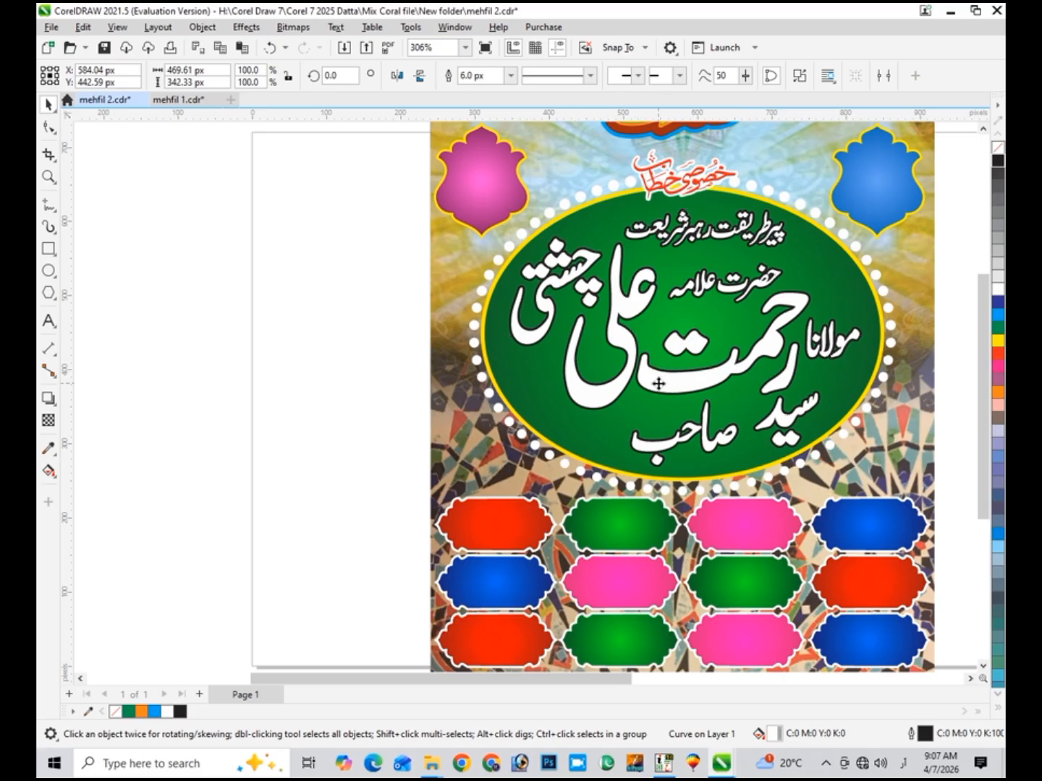
# - Create a slightly offset copy of the name with green fill and outline, then zoom in on its edge
pyautogui.scroll(2, 531, 379)
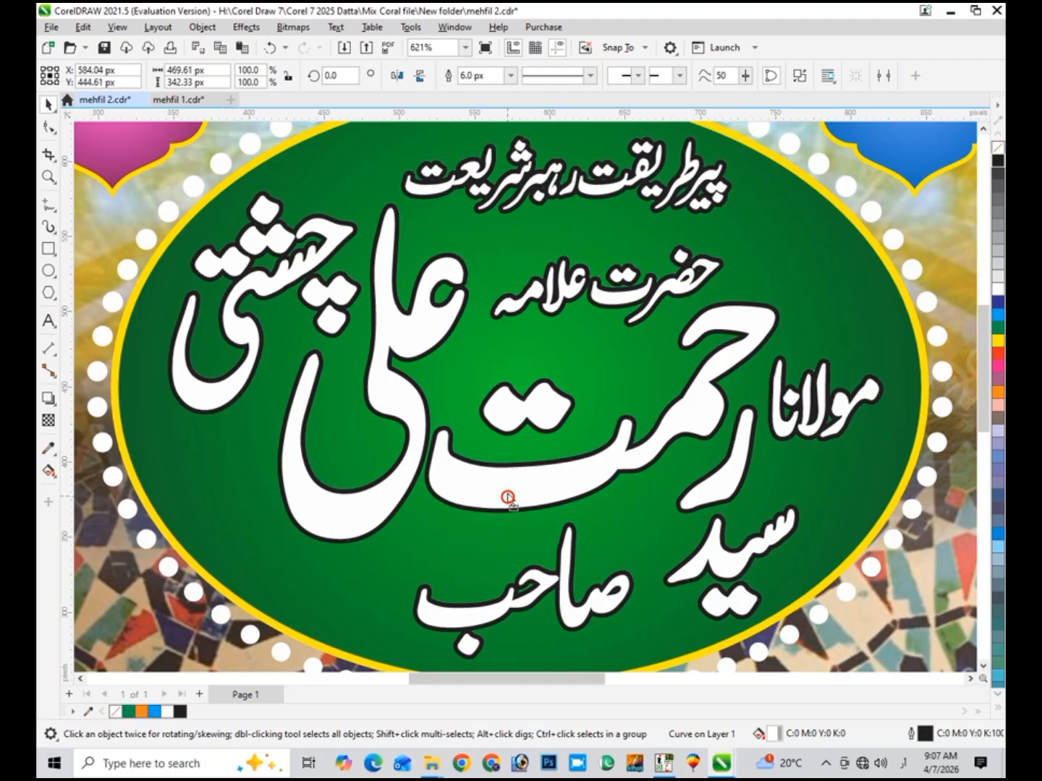
pyautogui.moveTo(509, 497); pyautogui.dragTo(511, 495)
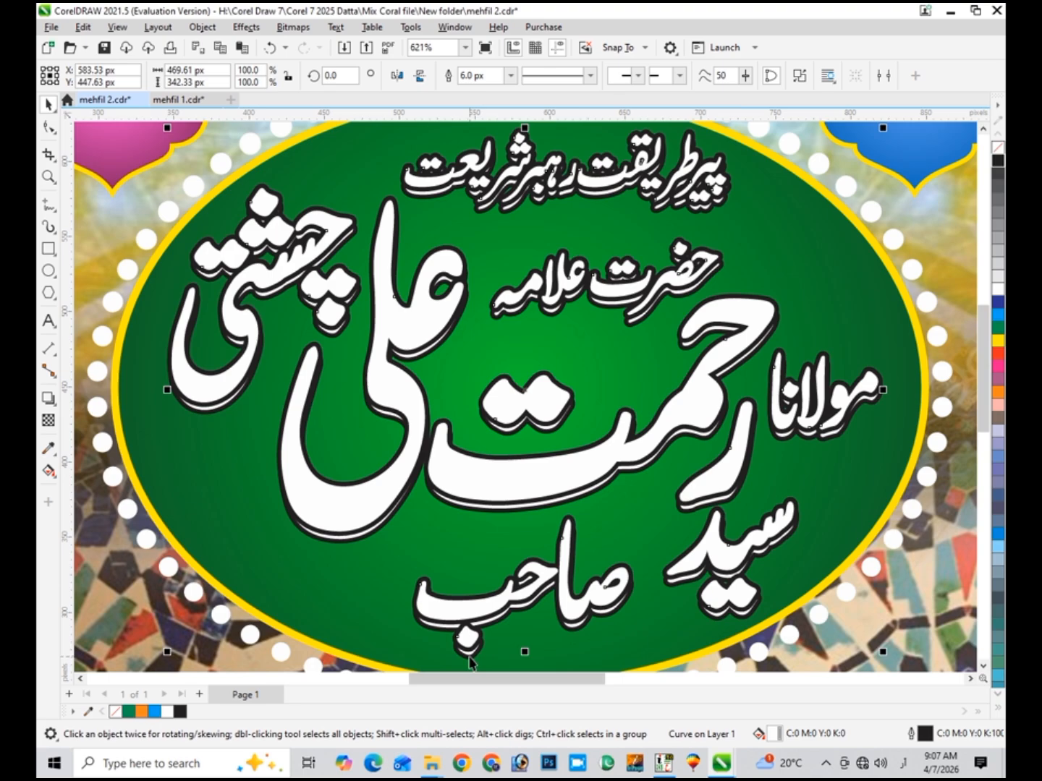
pyautogui.hotkey('ctrl', 'z')
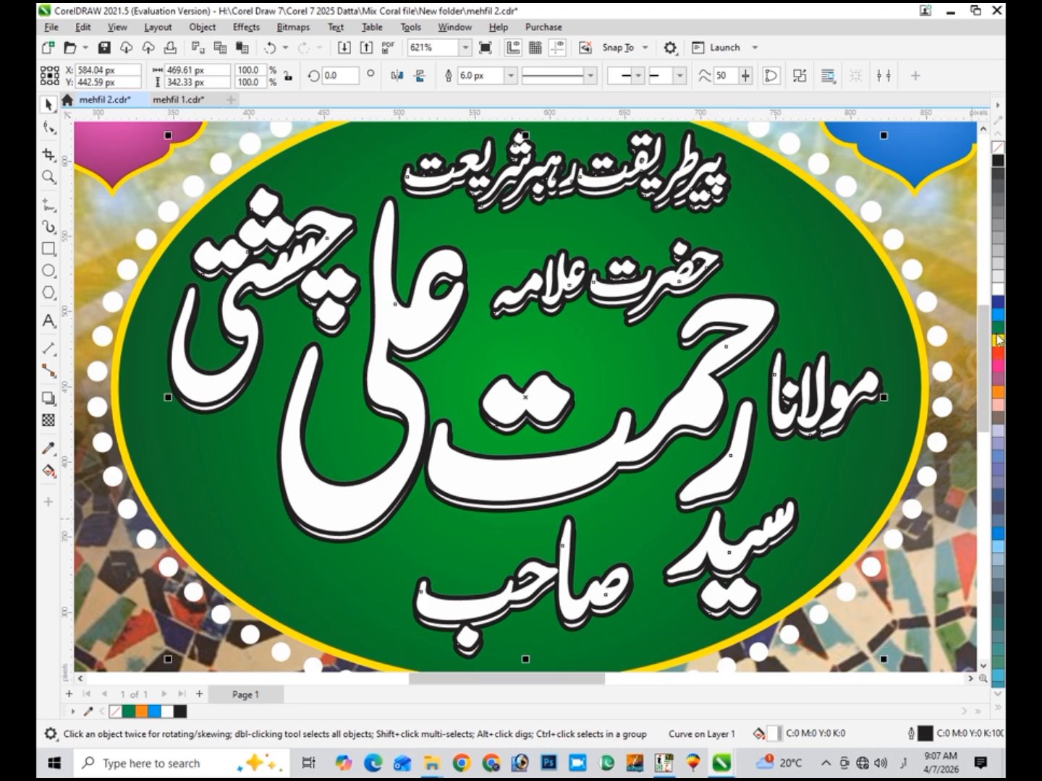
pyautogui.click(998, 336)
pyautogui.rightClick(998, 335)
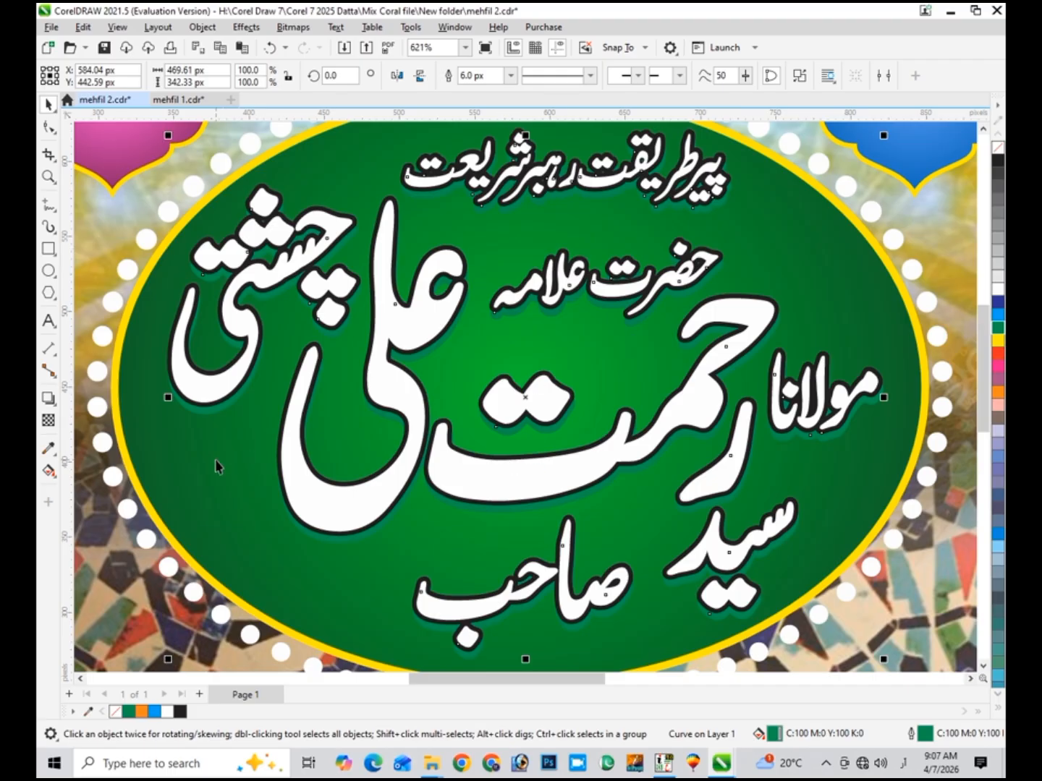
pyautogui.click(48, 177)
pyautogui.moveTo(144, 366); pyautogui.dragTo(281, 498)
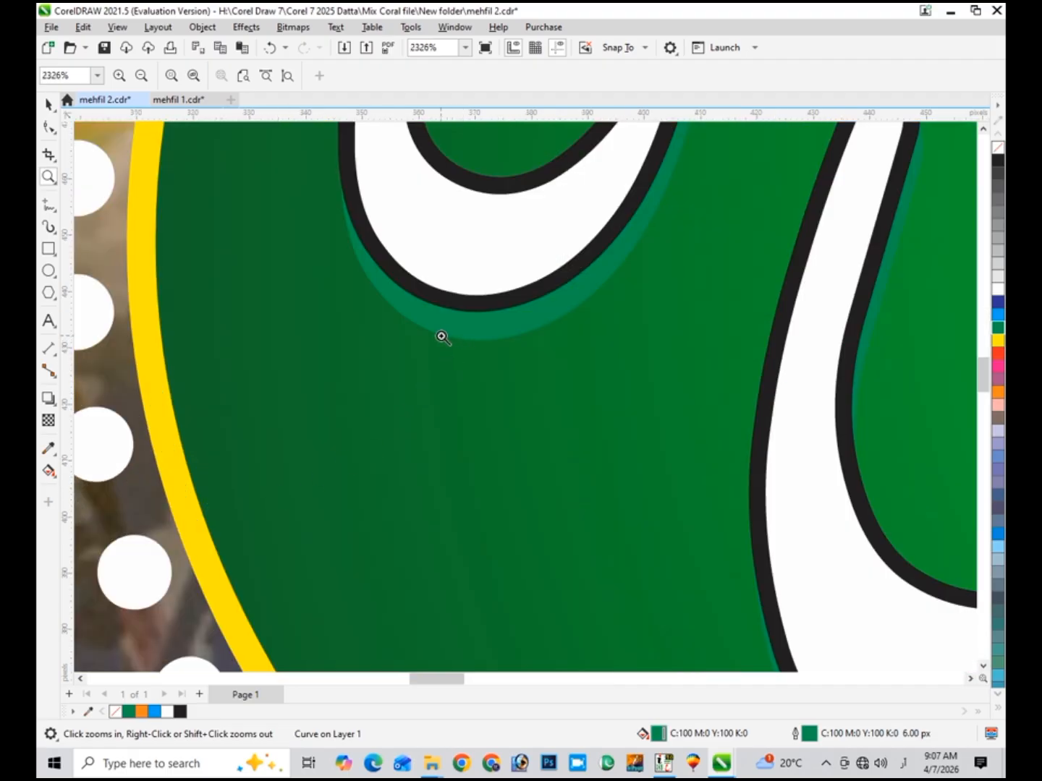
pyautogui.press('F4')
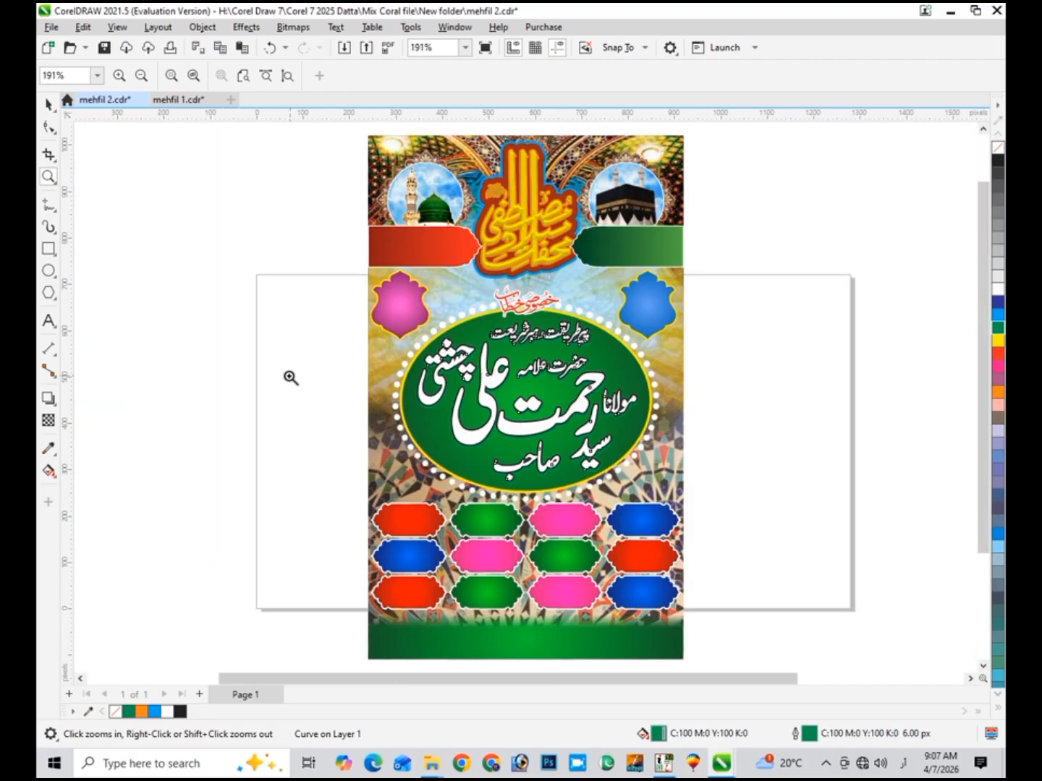
pyautogui.click(49, 105)
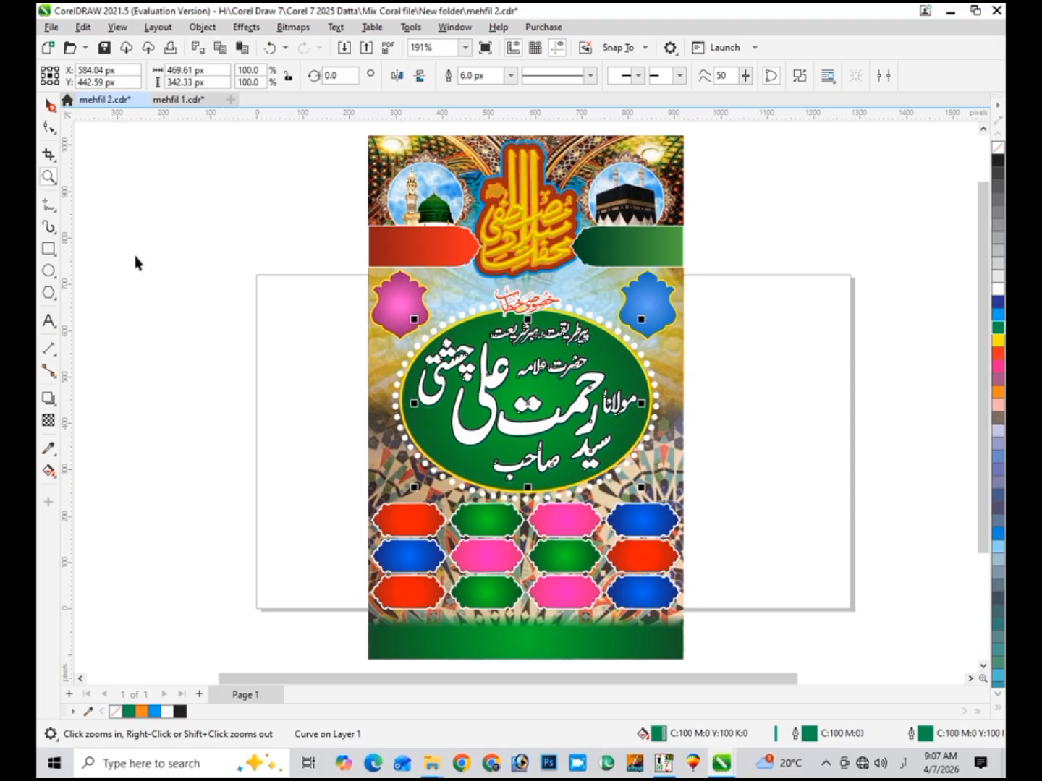
pyautogui.click(186, 355)
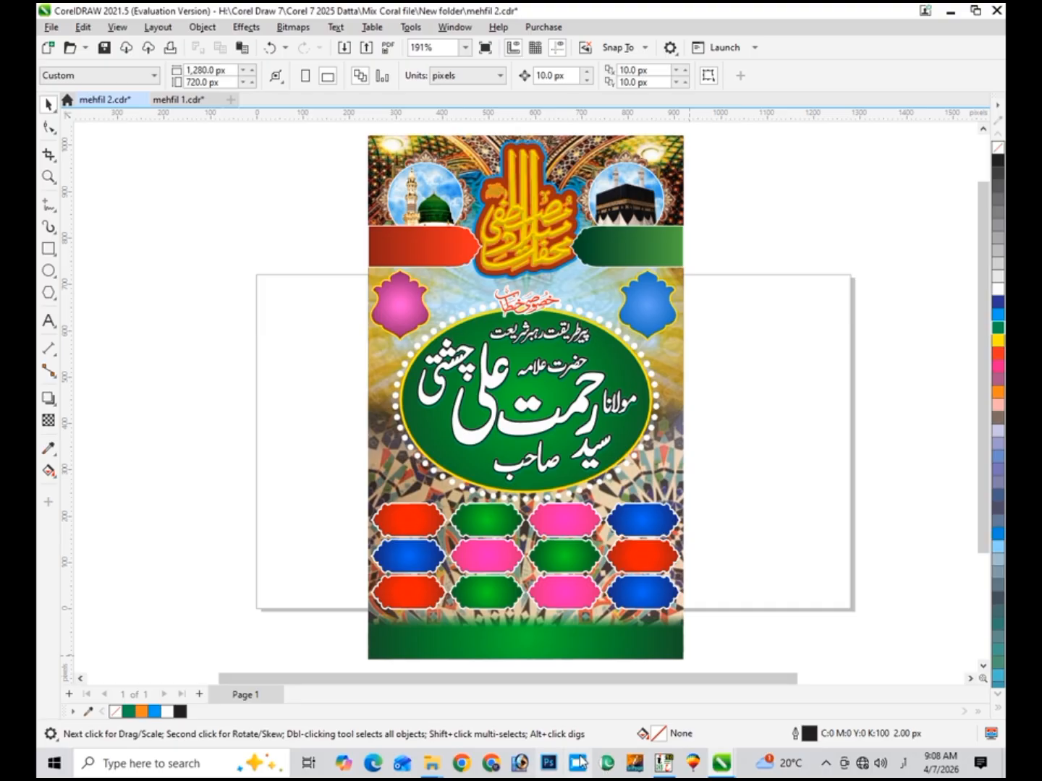
pyautogui.click(825, 763)
pyautogui.click(824, 763)
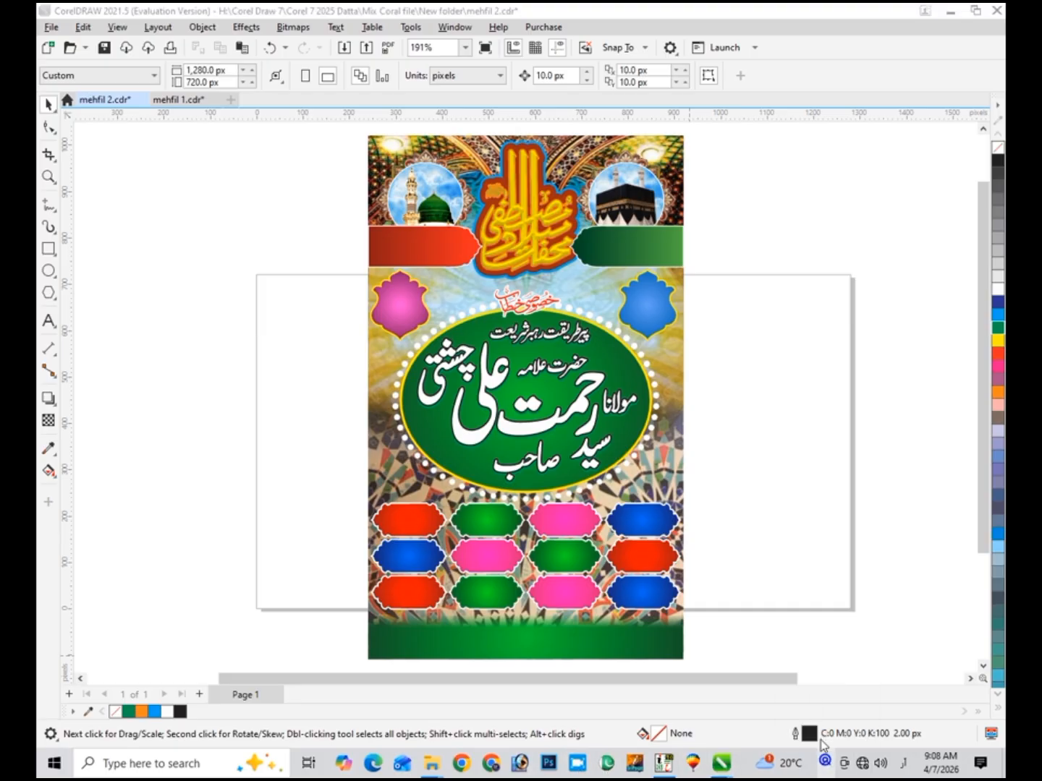
pyautogui.click(824, 764)
pyautogui.click(825, 702)
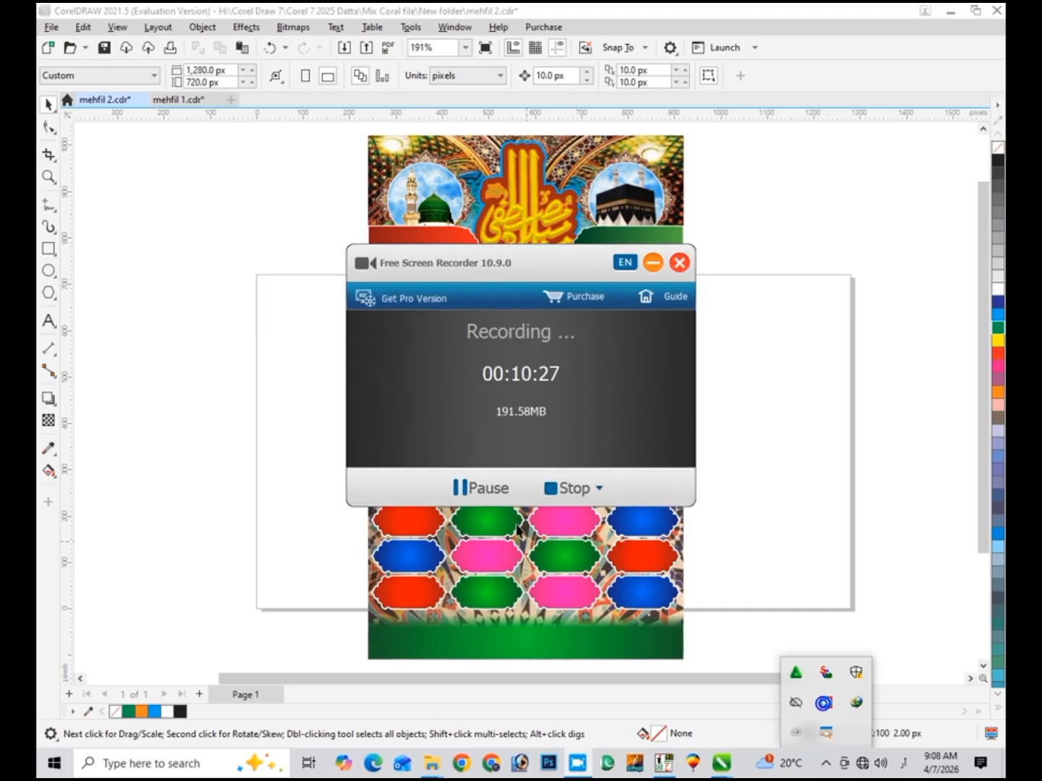